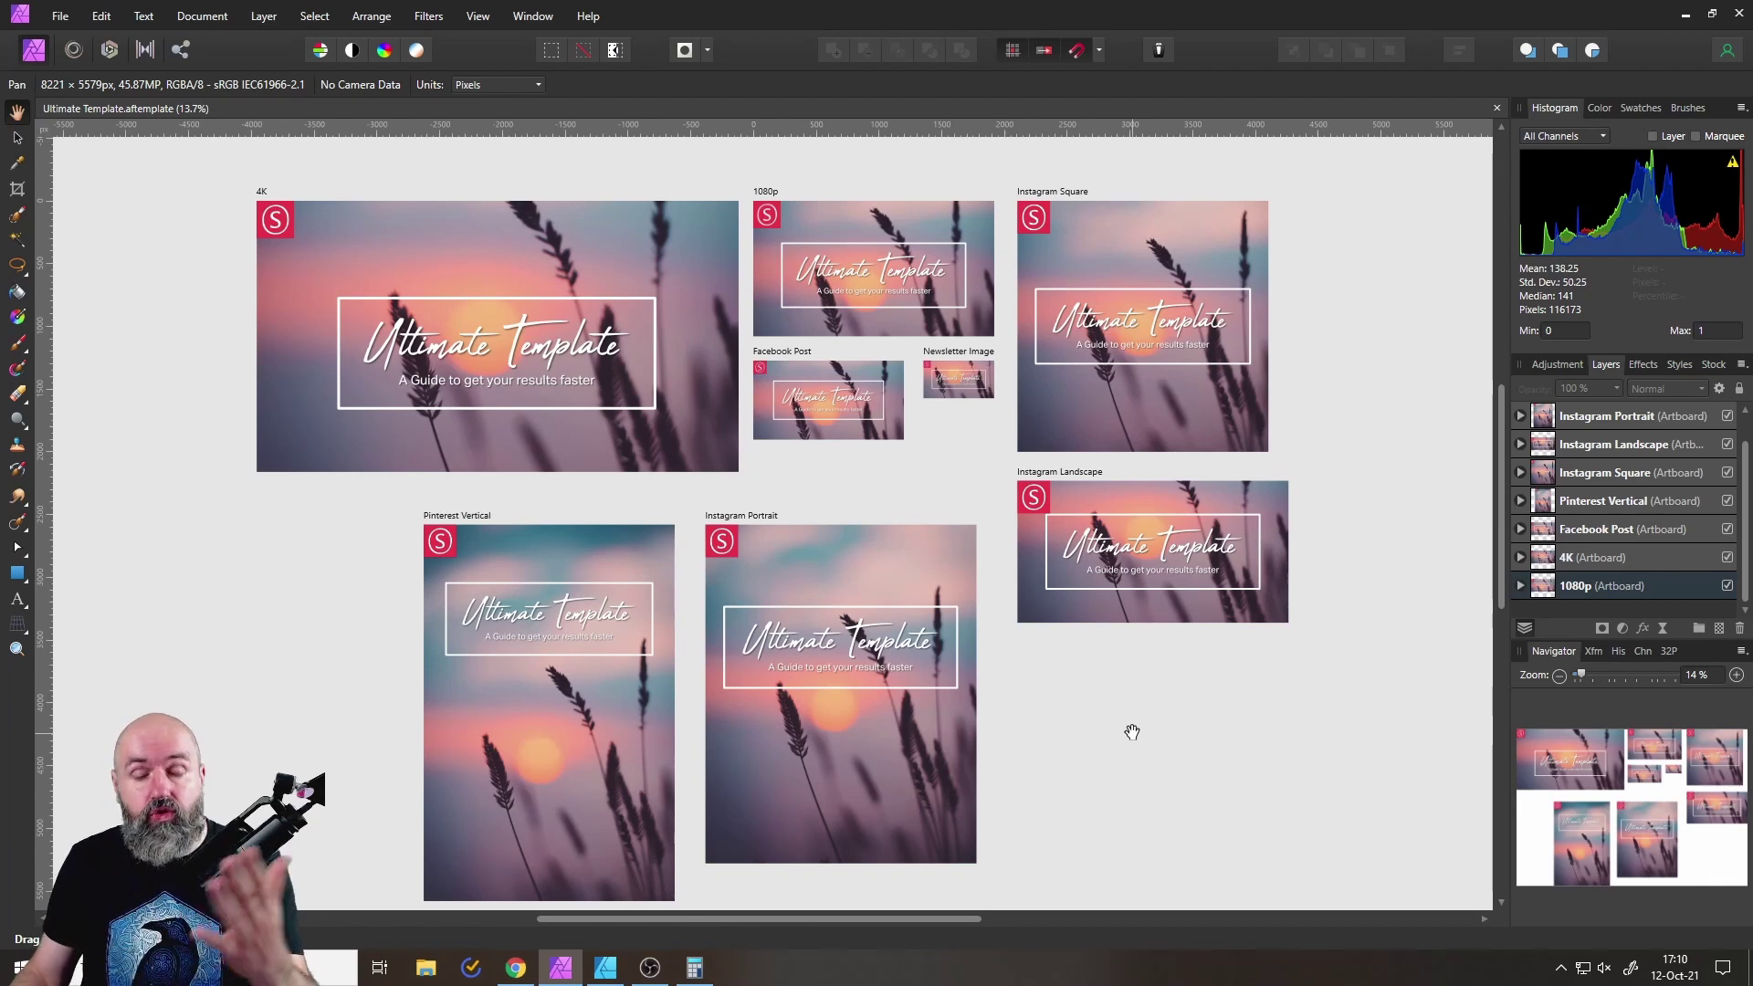
Compare the template in Affinity Designer, then tour the artboards back in Affinity Photo.
left_click(605, 968)
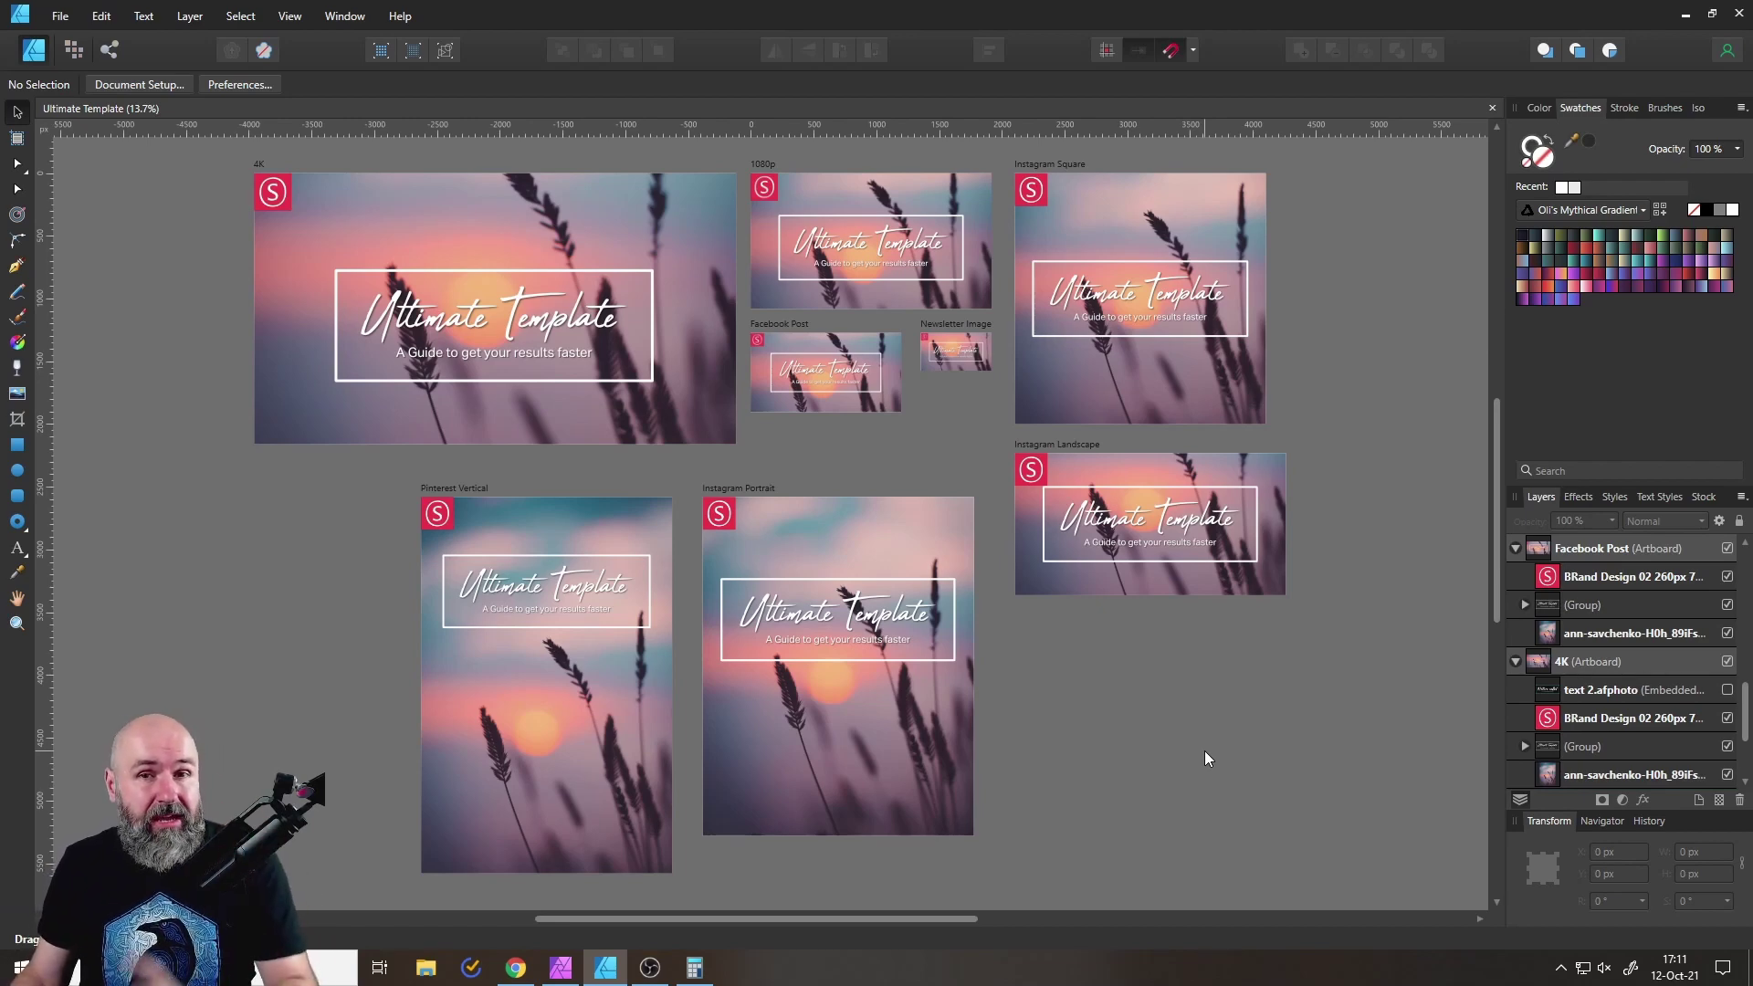
left_click(559, 967)
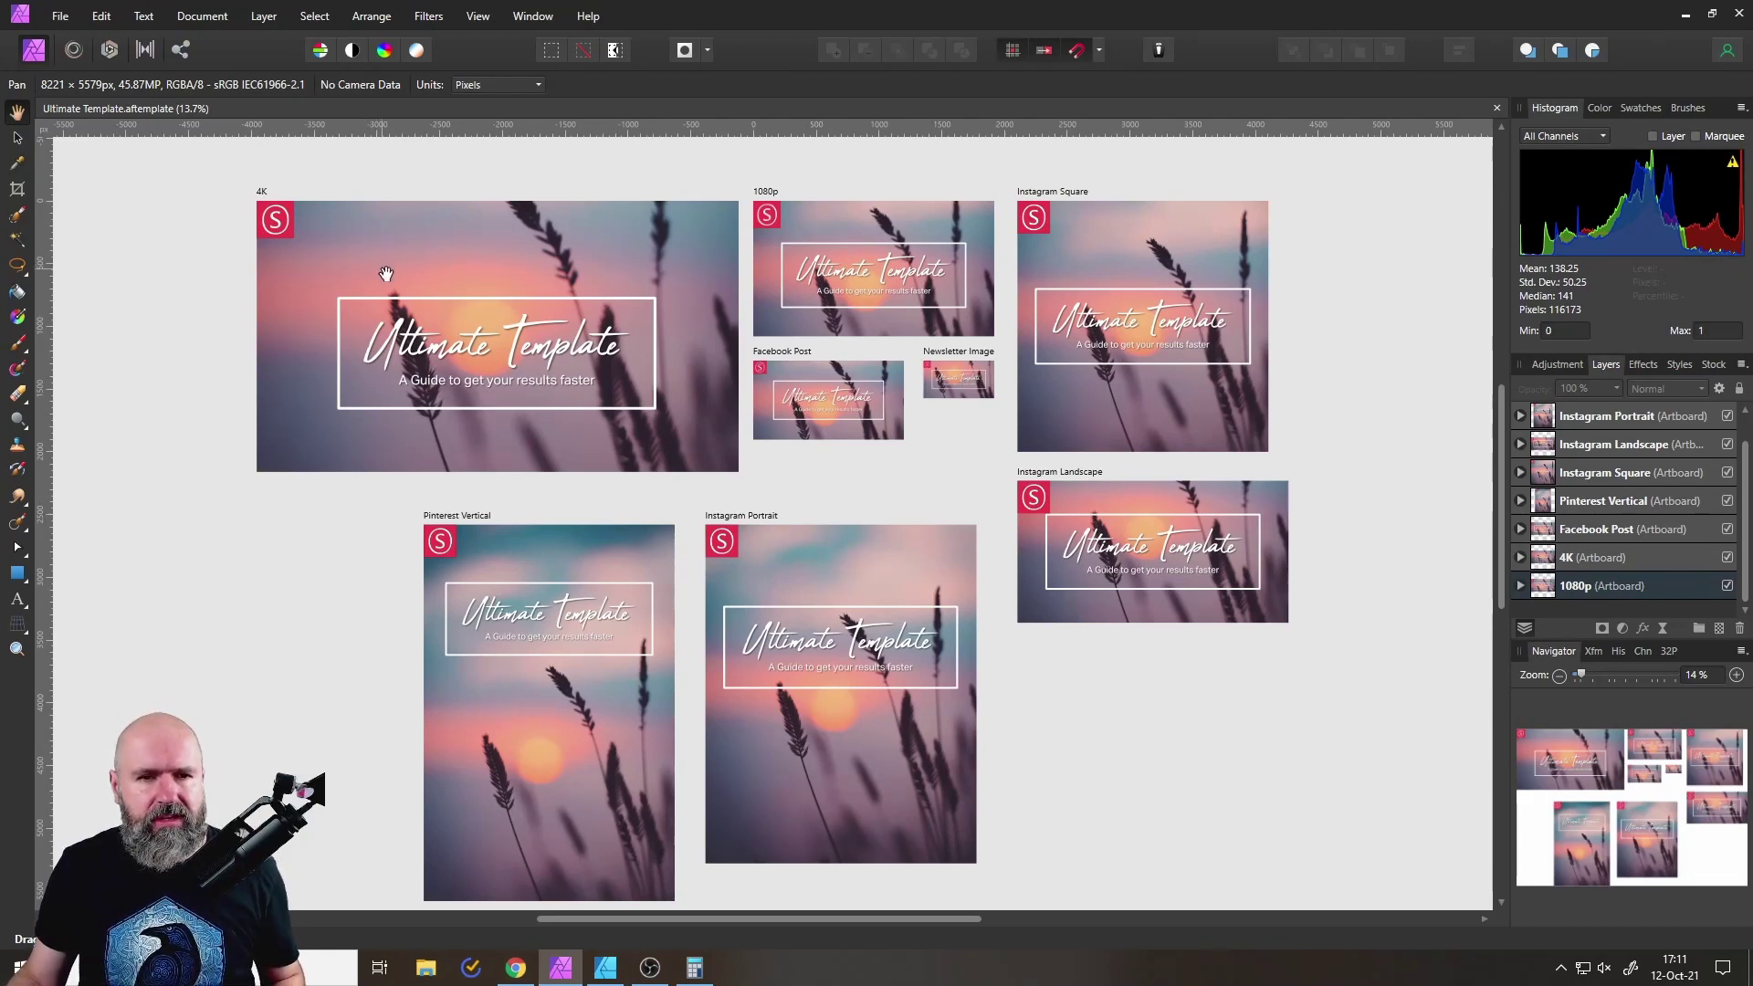
scroll(384, 274, "up", 5)
left_click_drag(689, 323, 765, 387)
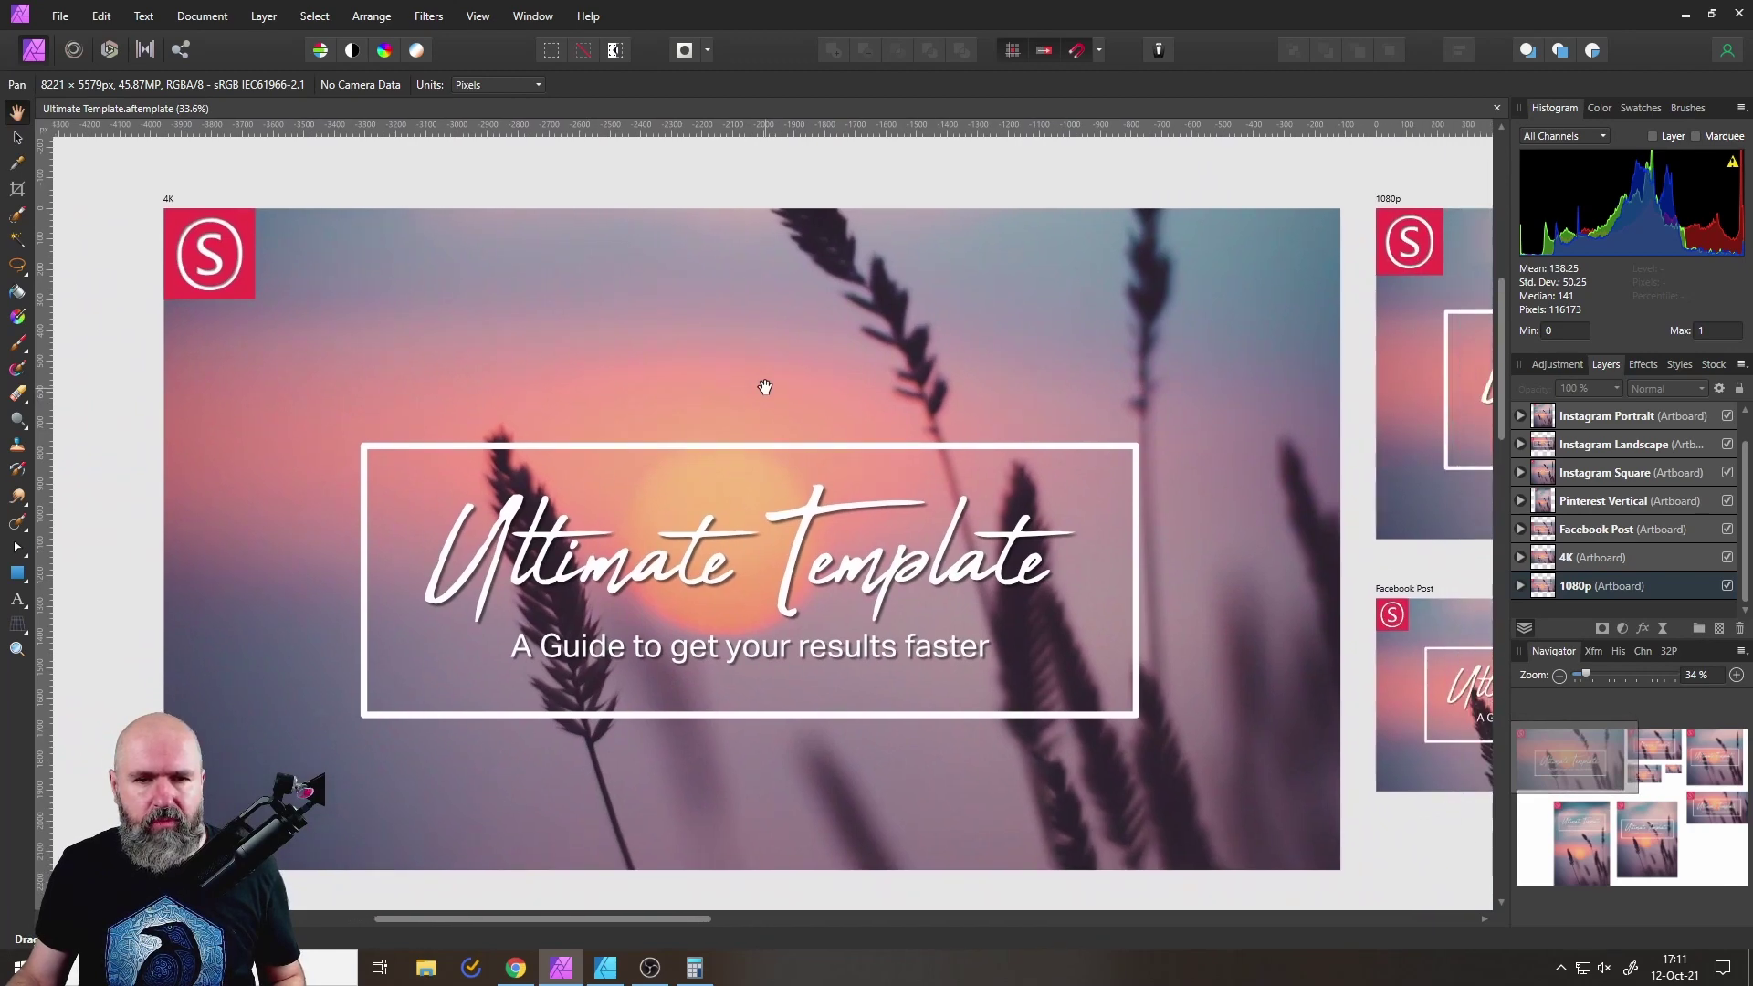
left_click_drag(1076, 242, 413, 267)
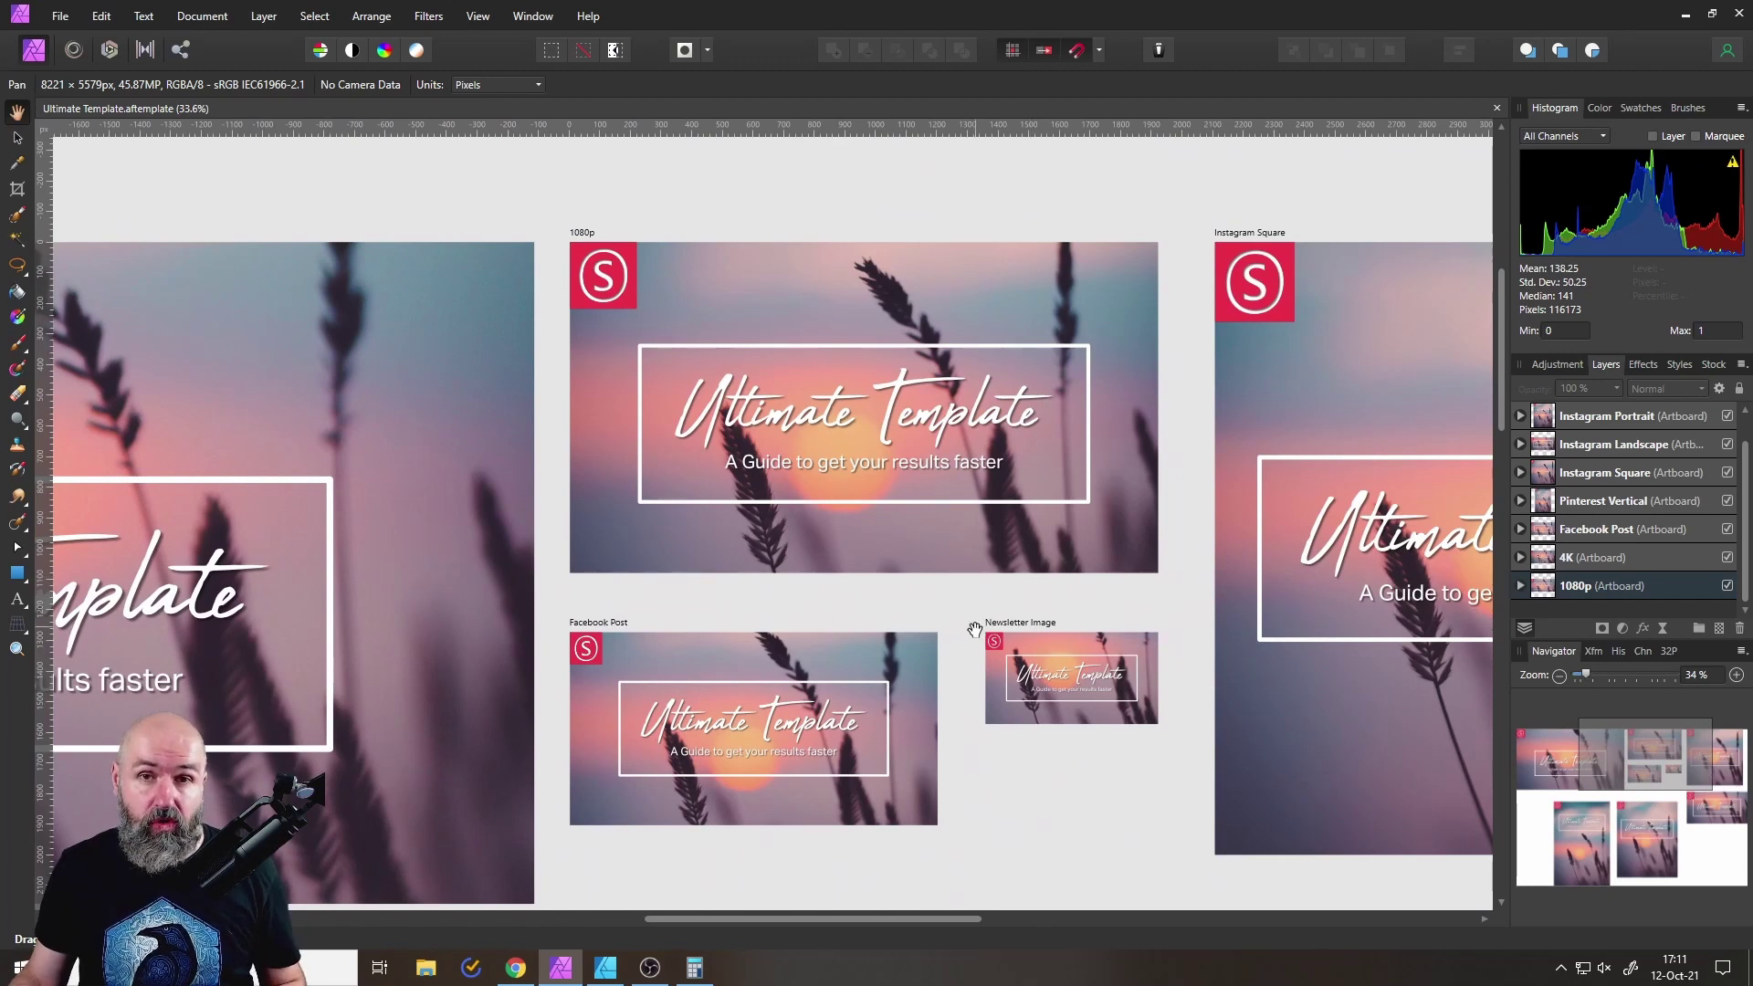
left_click_drag(968, 738, 973, 610)
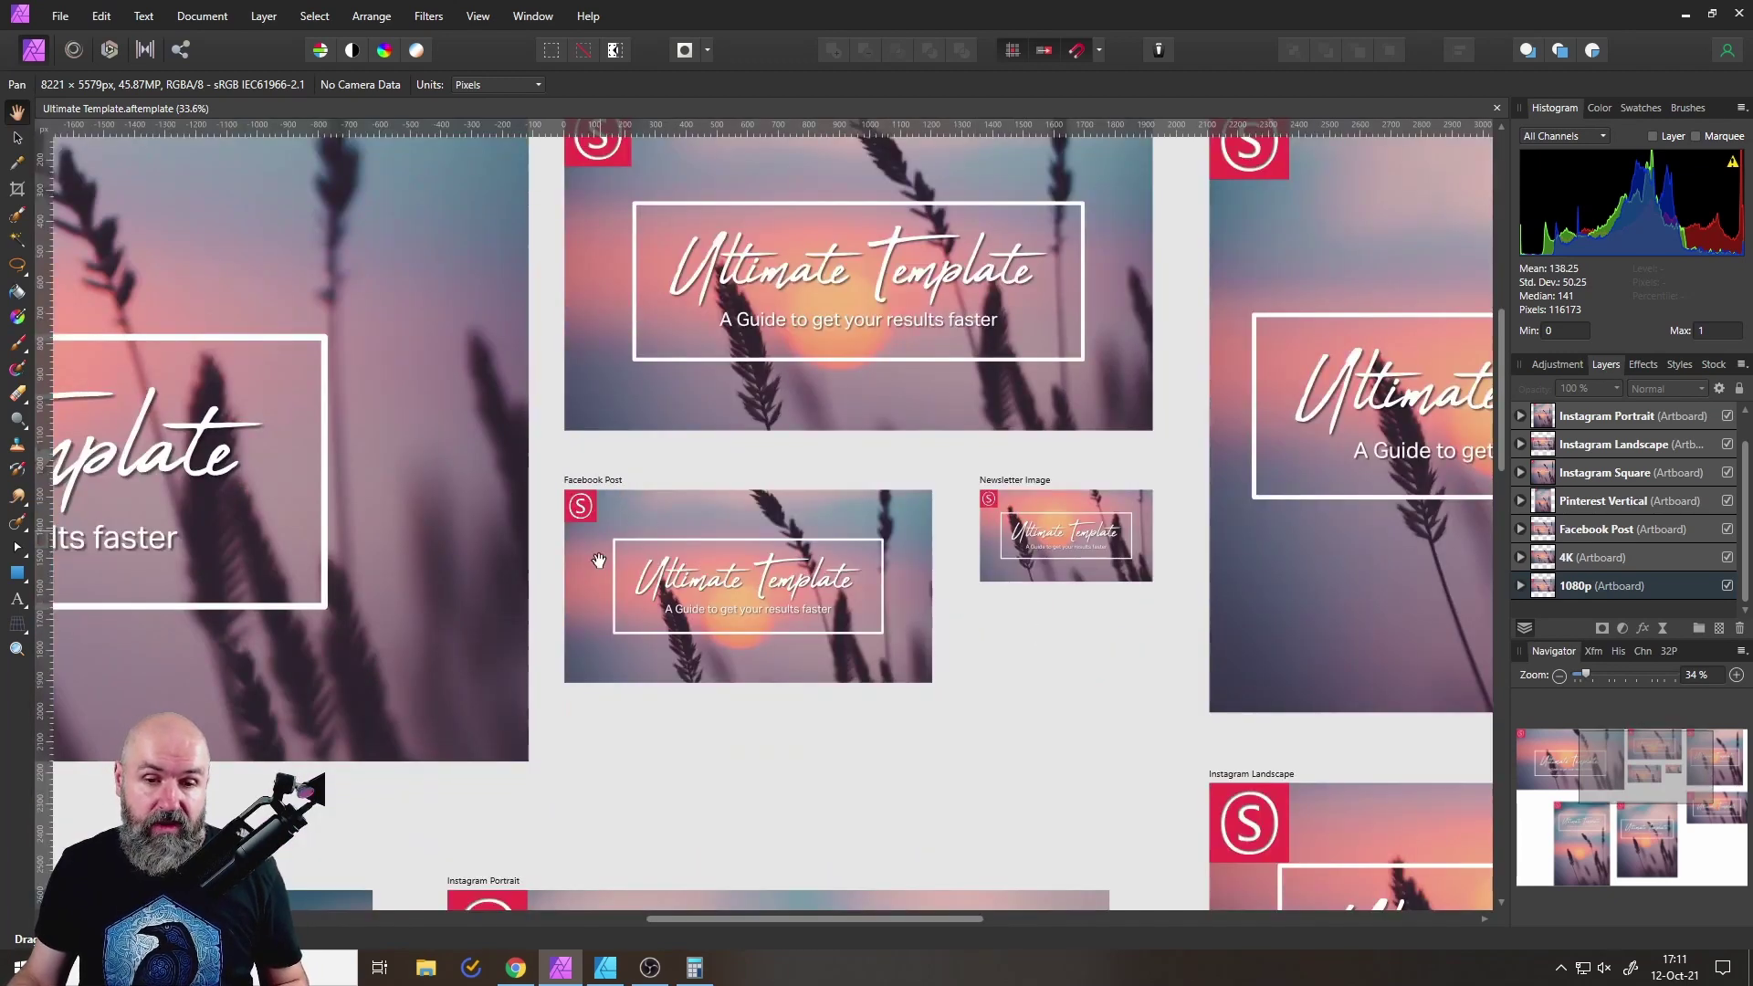
left_click_drag(1036, 495, 559, 541)
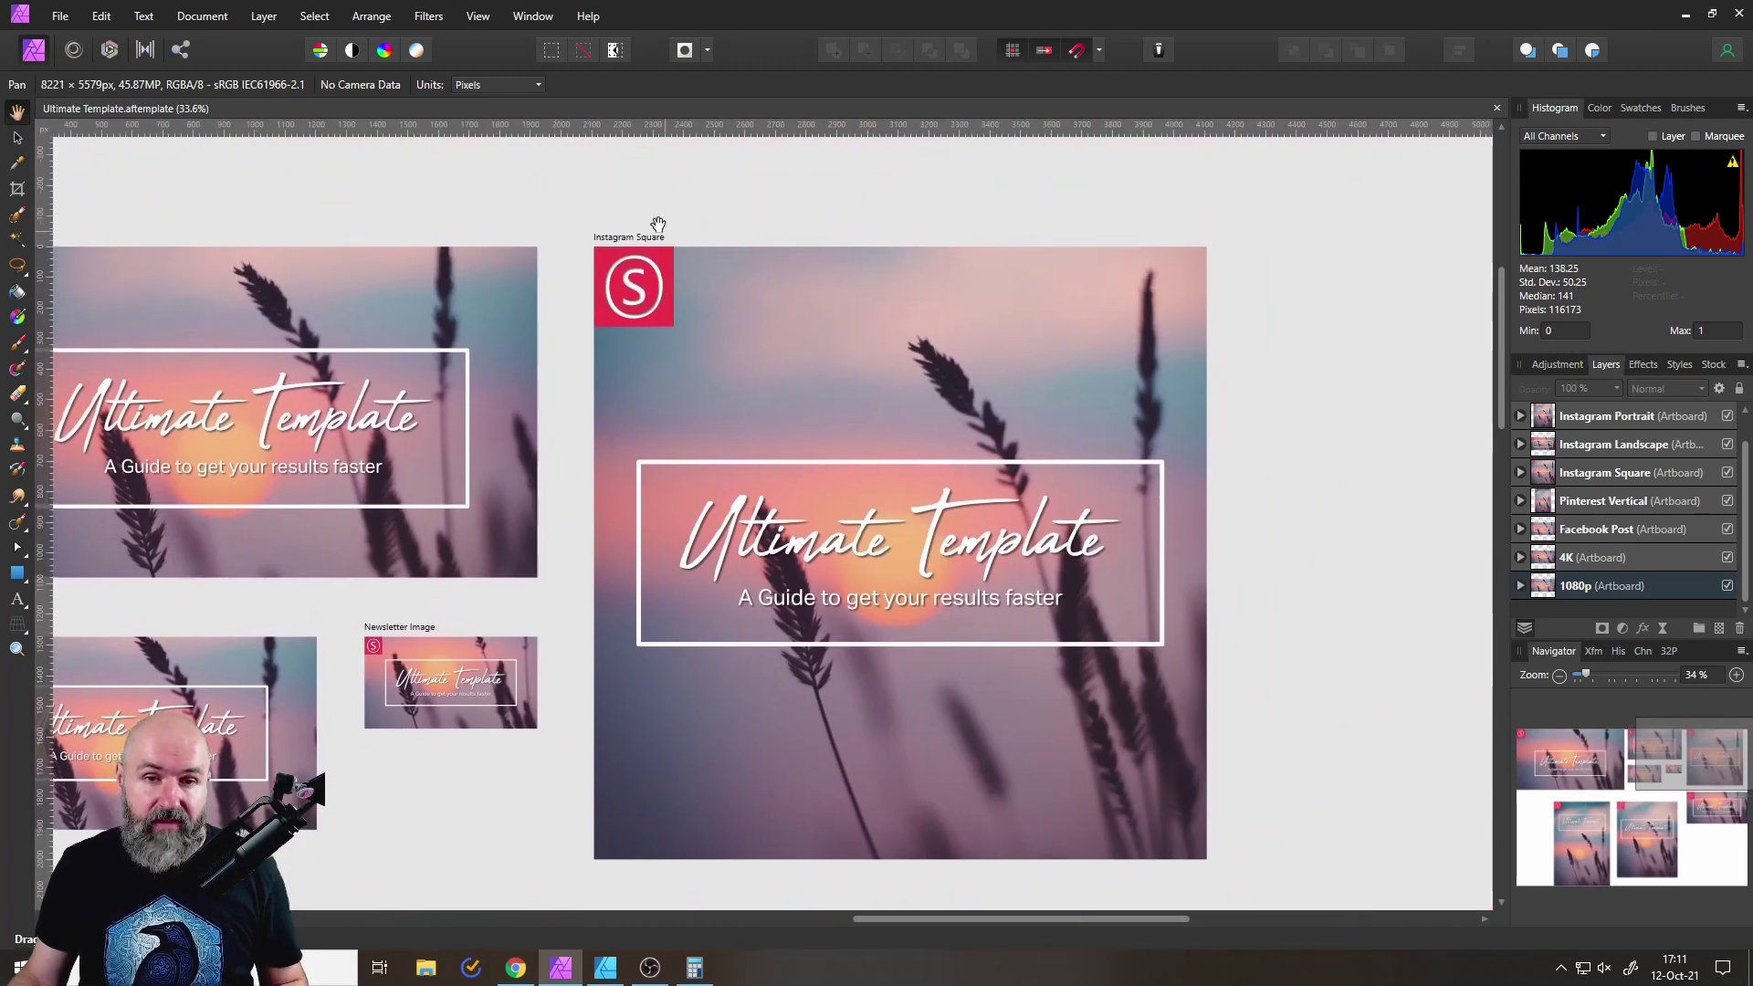
left_click_drag(639, 904, 1186, 571)
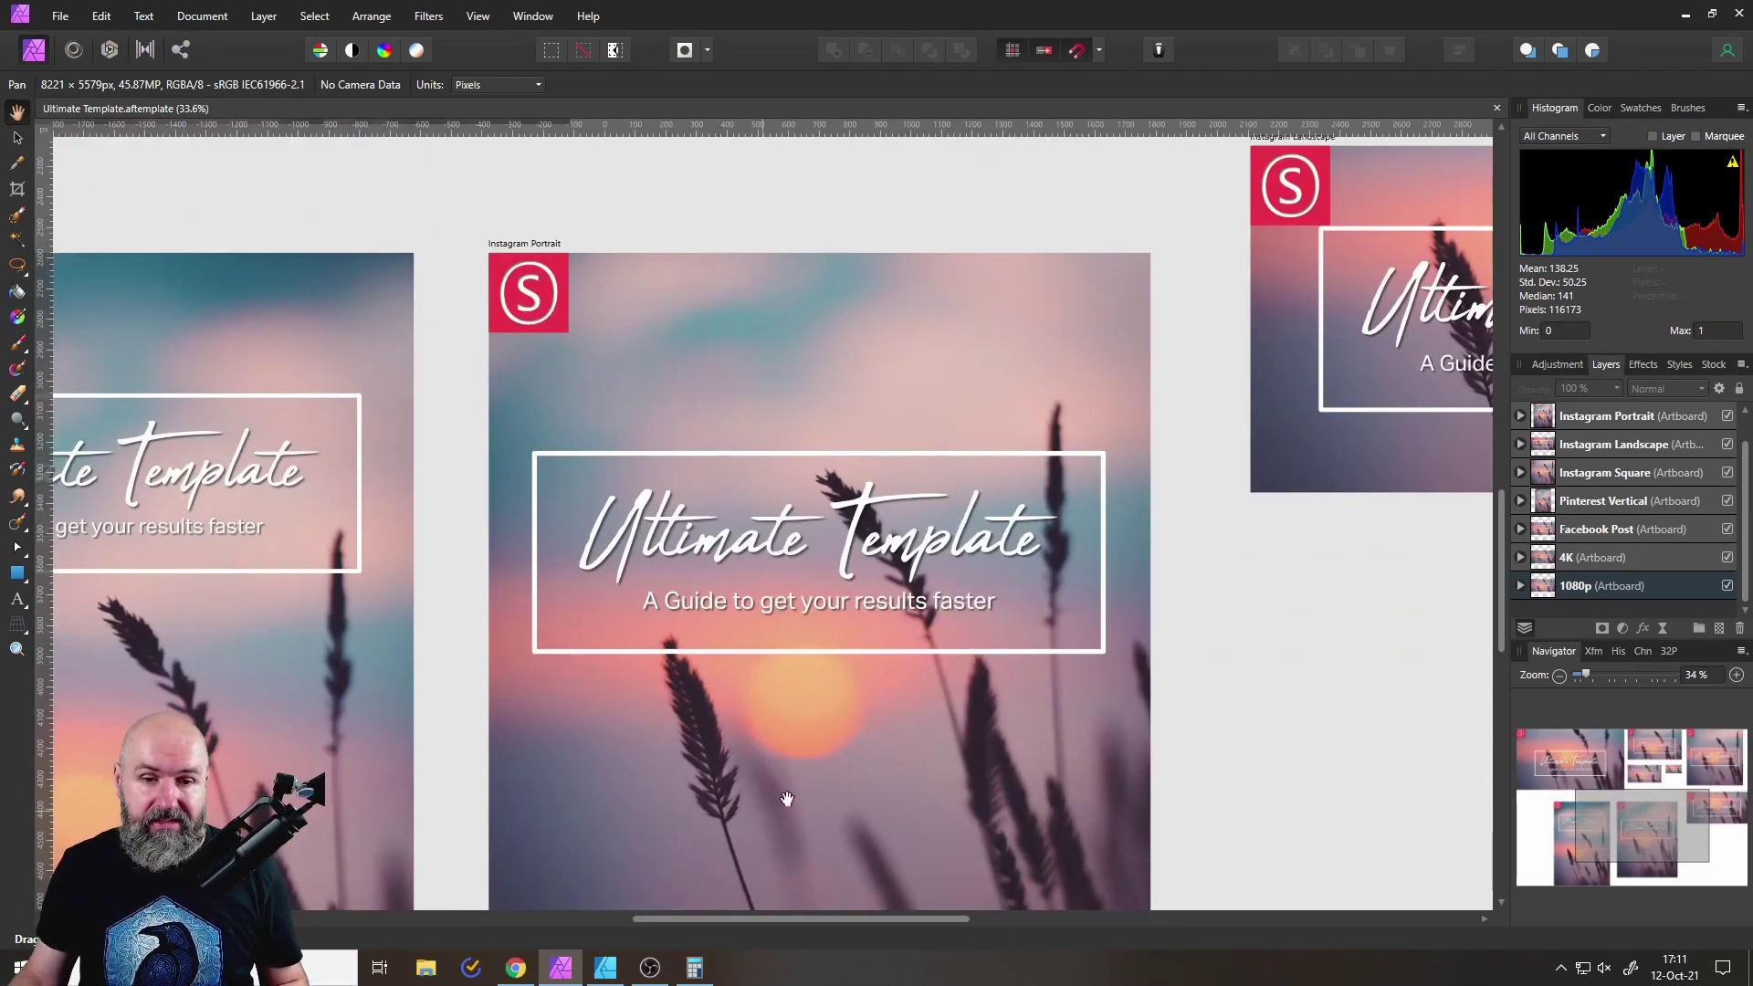
left_click_drag(786, 798, 818, 591)
Pan and zoom back until the whole 4K artboard and its S logo are in view.
scroll(908, 600, "down", 3)
scroll(548, 293, "up", 2)
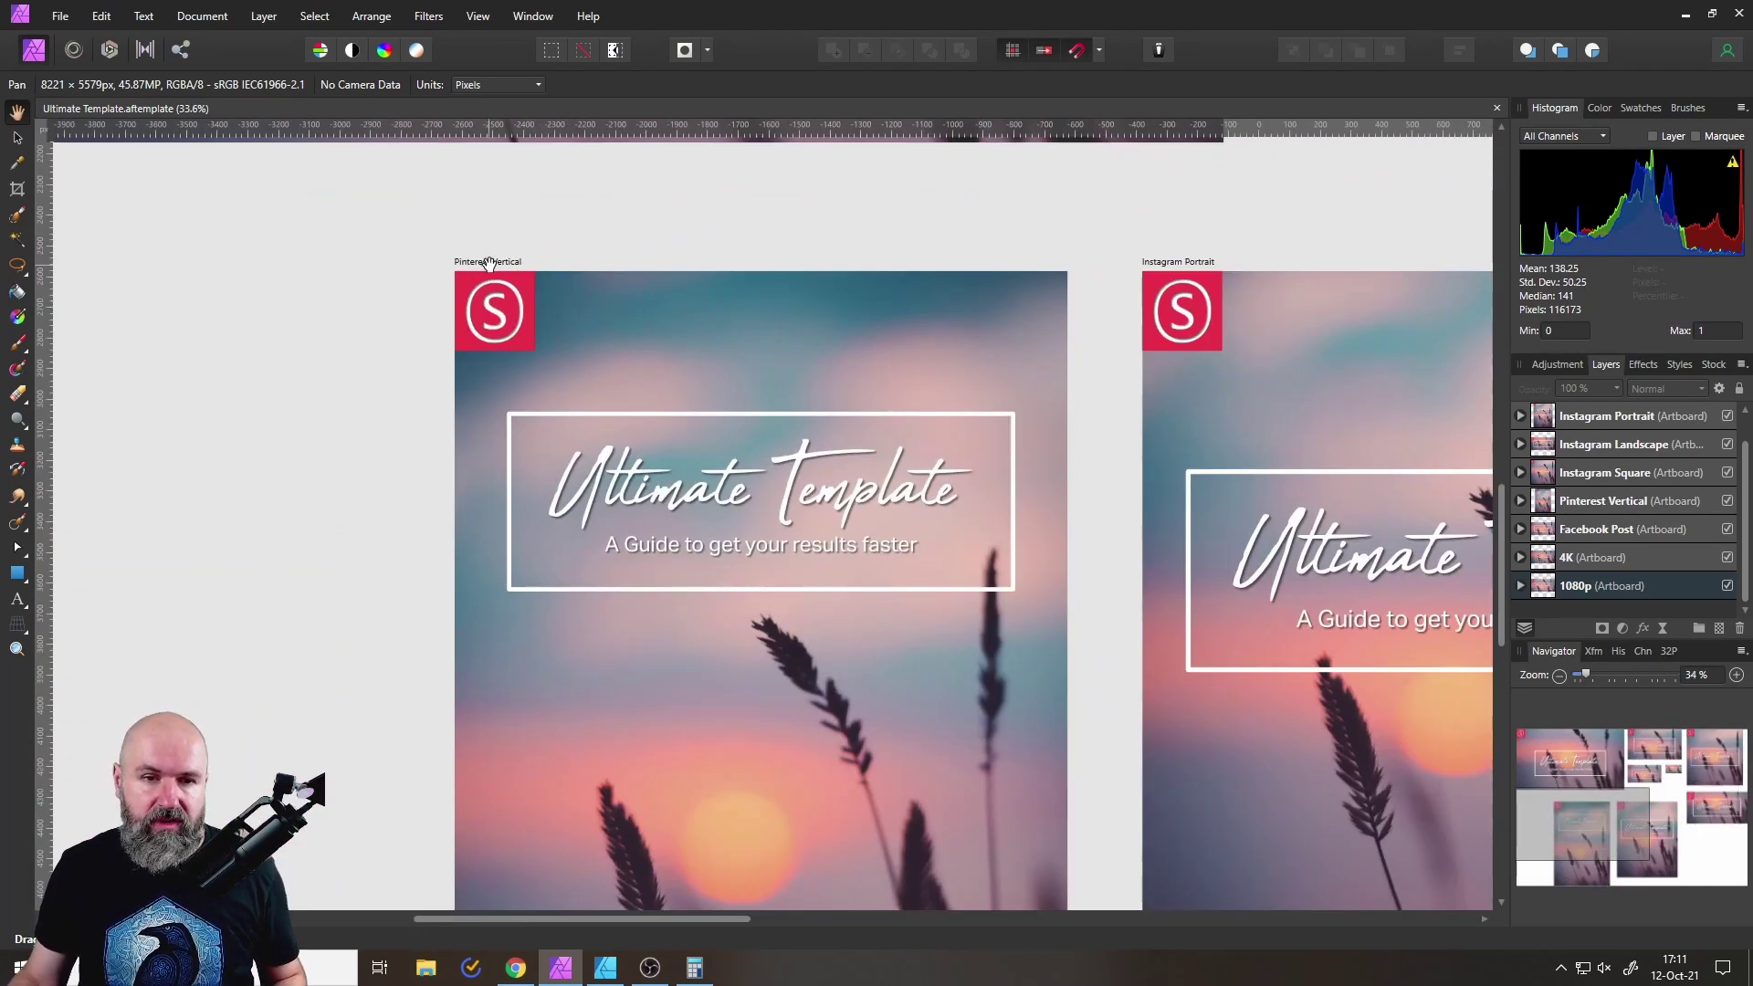
scroll(710, 537, "down", 3)
left_click_drag(866, 503, 673, 541)
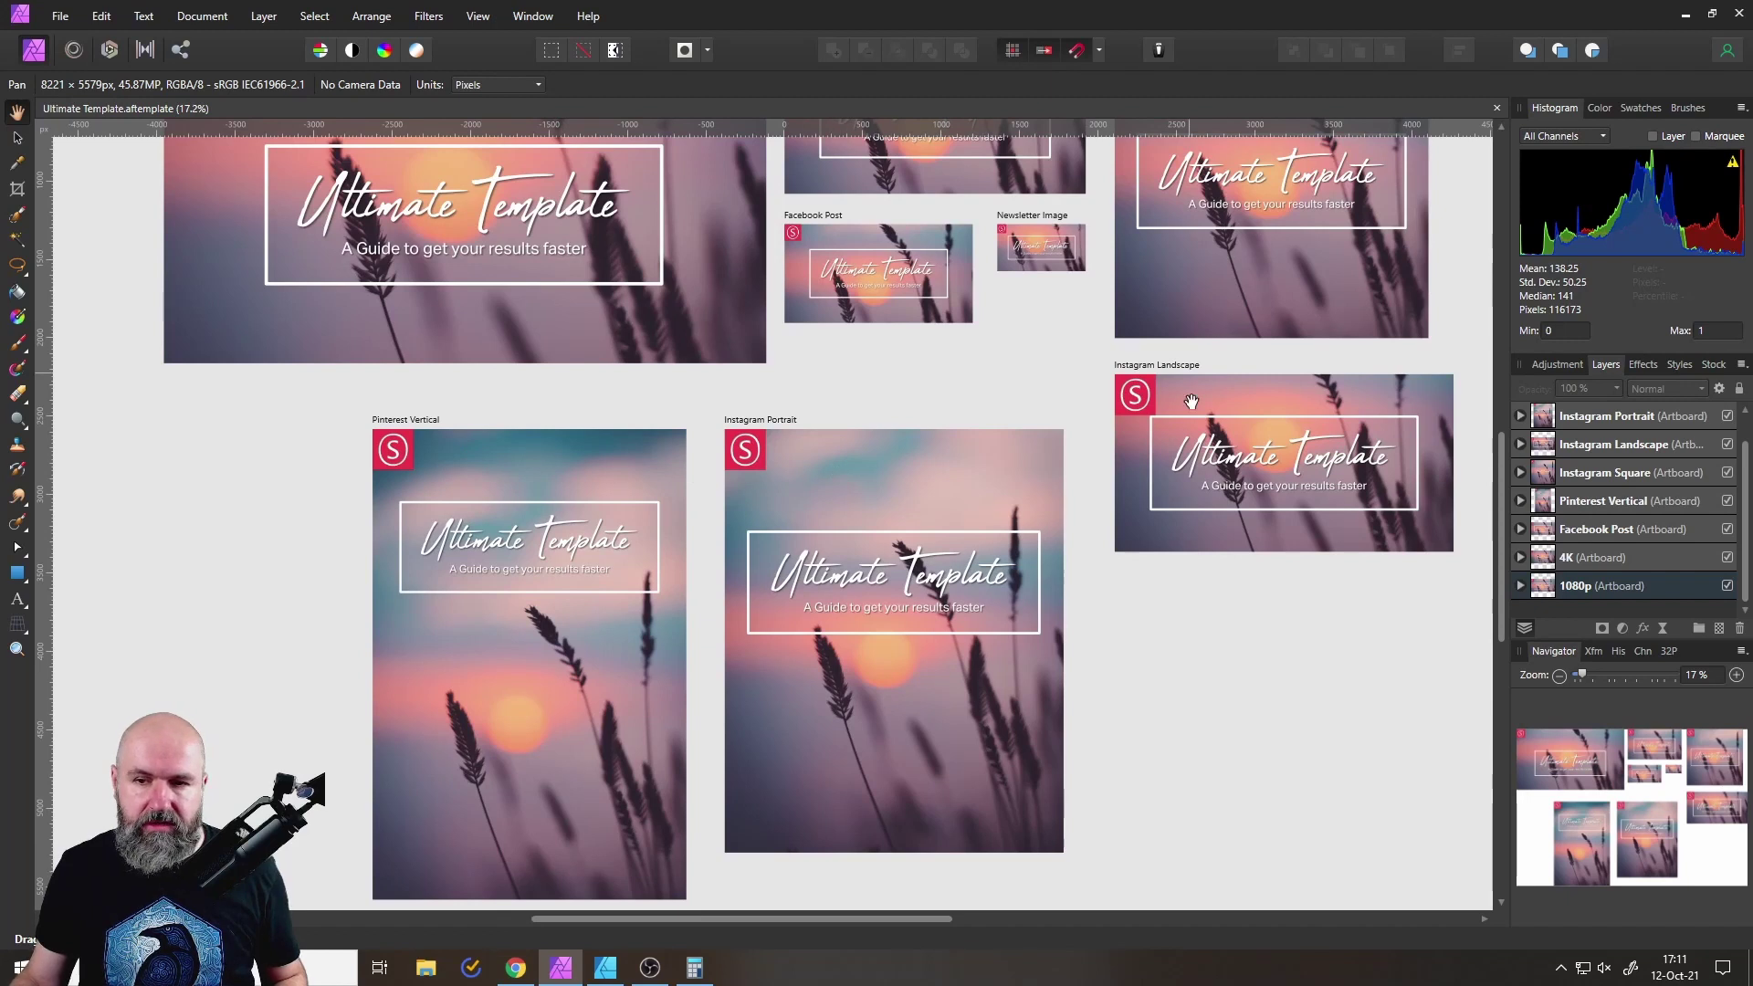
left_click_drag(1190, 382, 1131, 620)
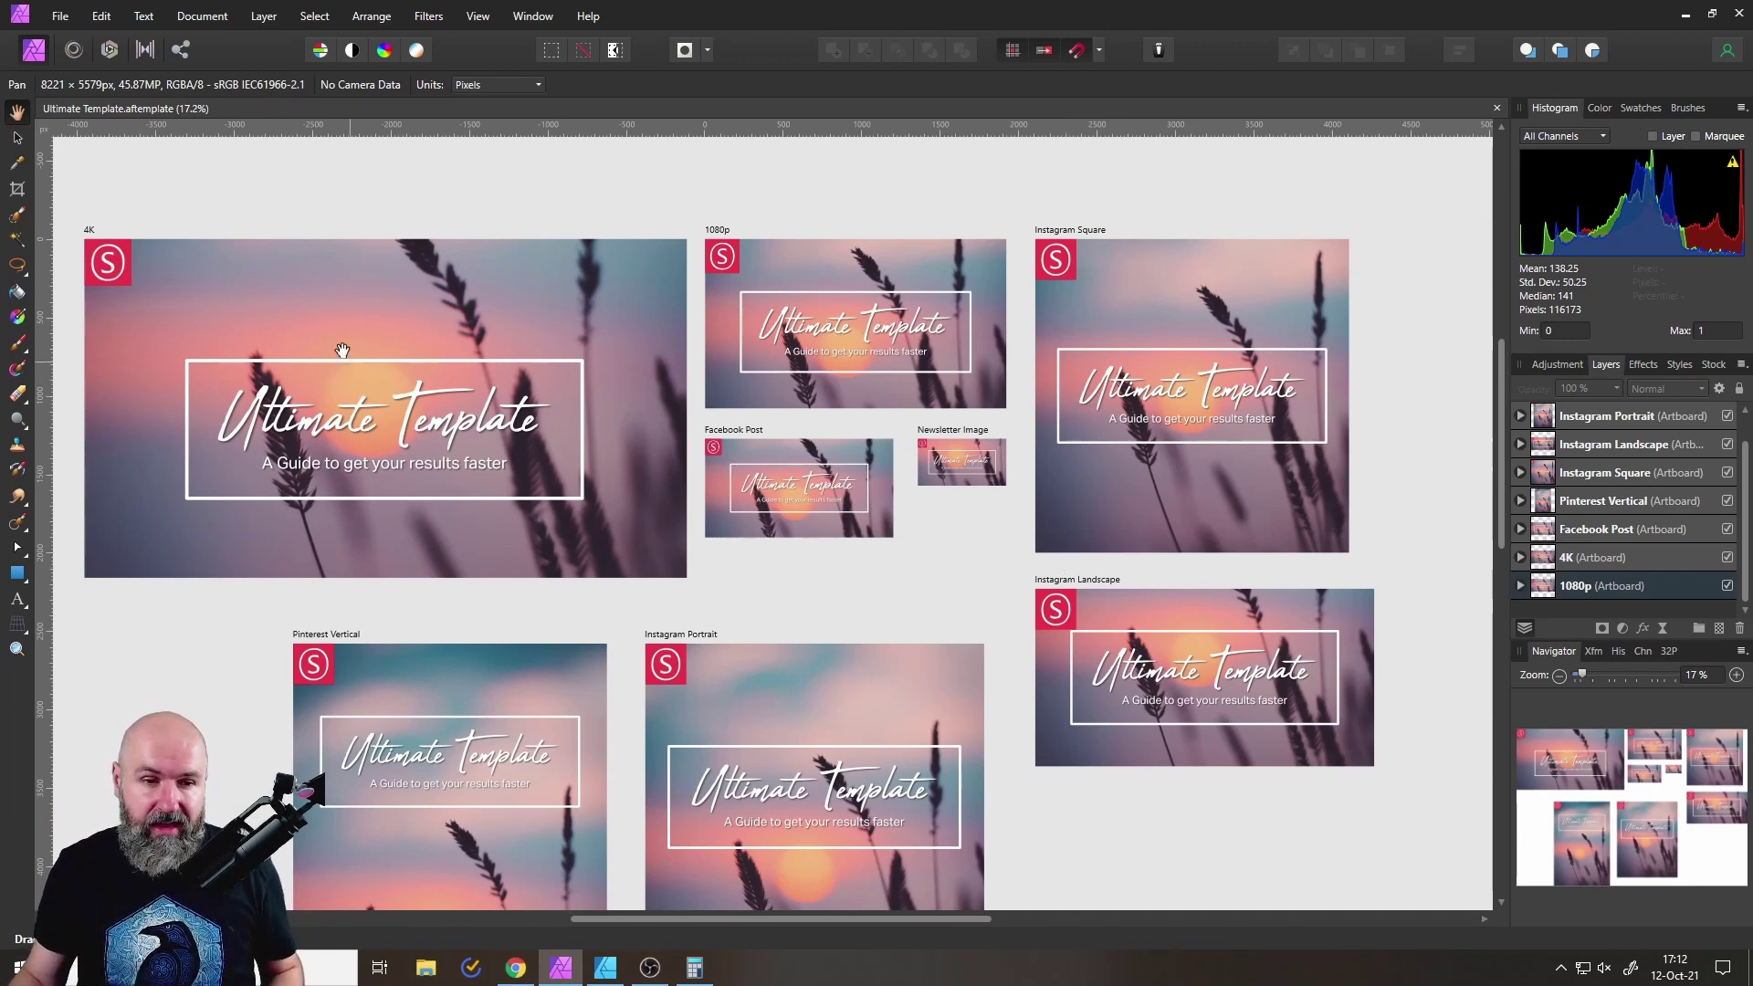
left_click_drag(429, 411, 720, 410)
scroll(721, 410, "up", 4)
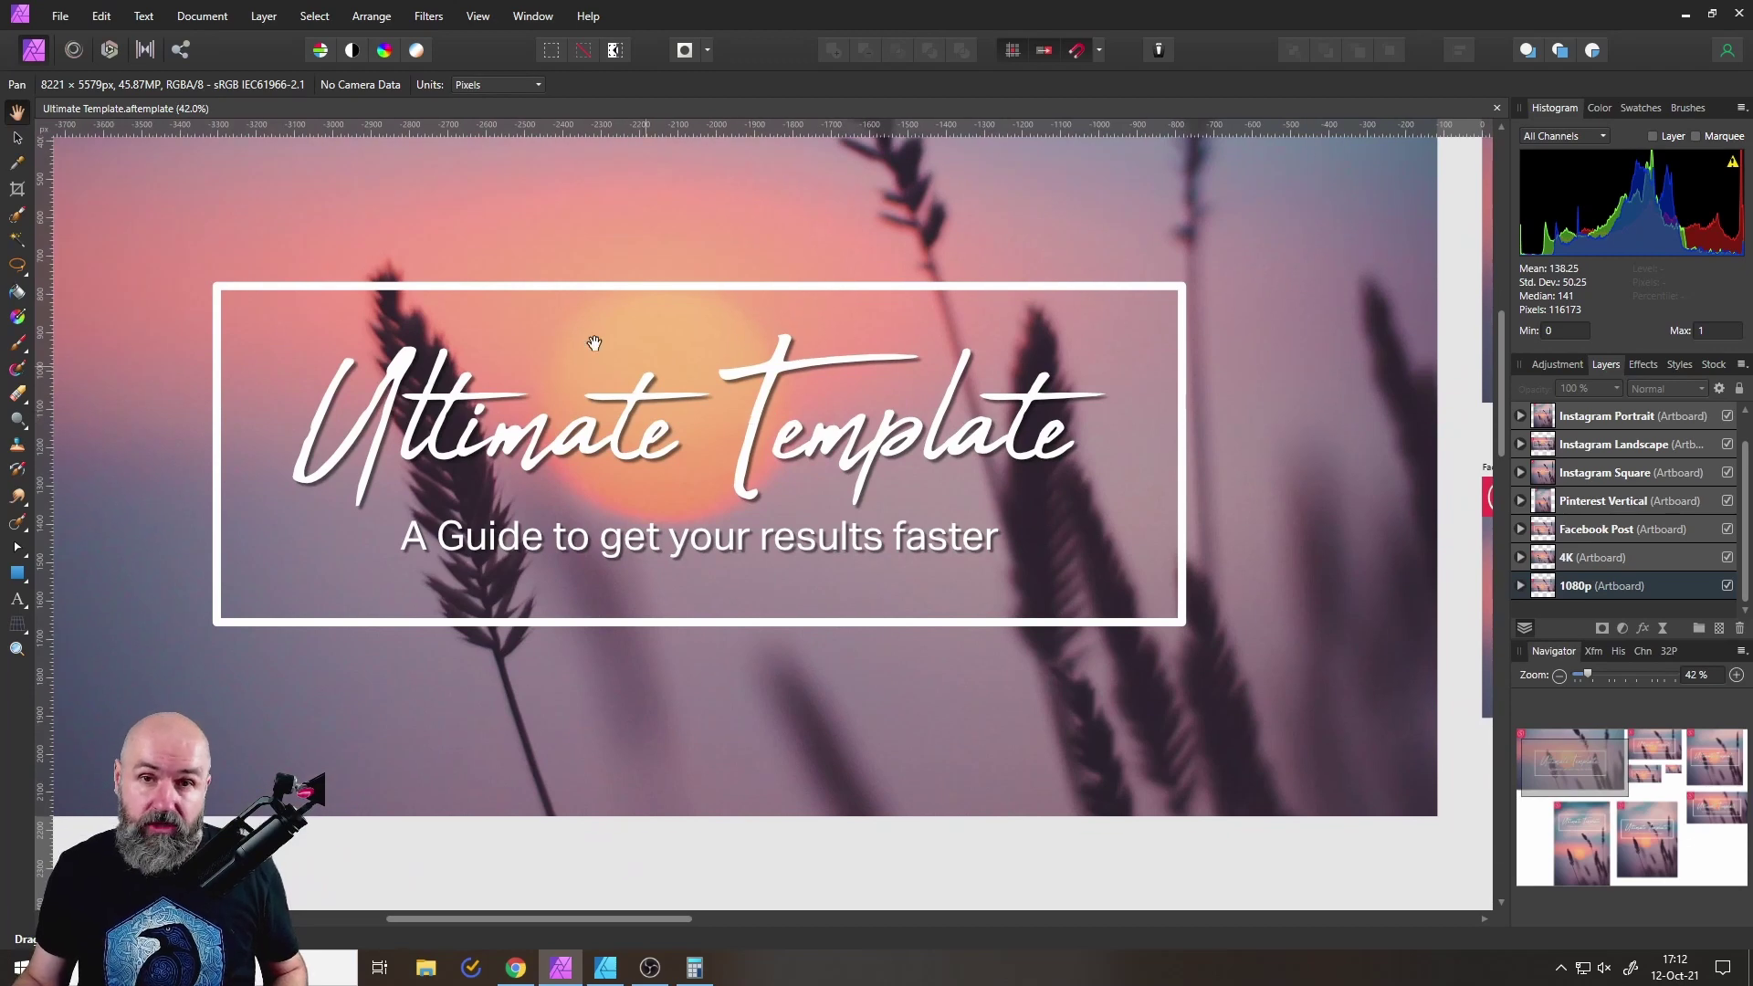
left_click_drag(595, 343, 1164, 659)
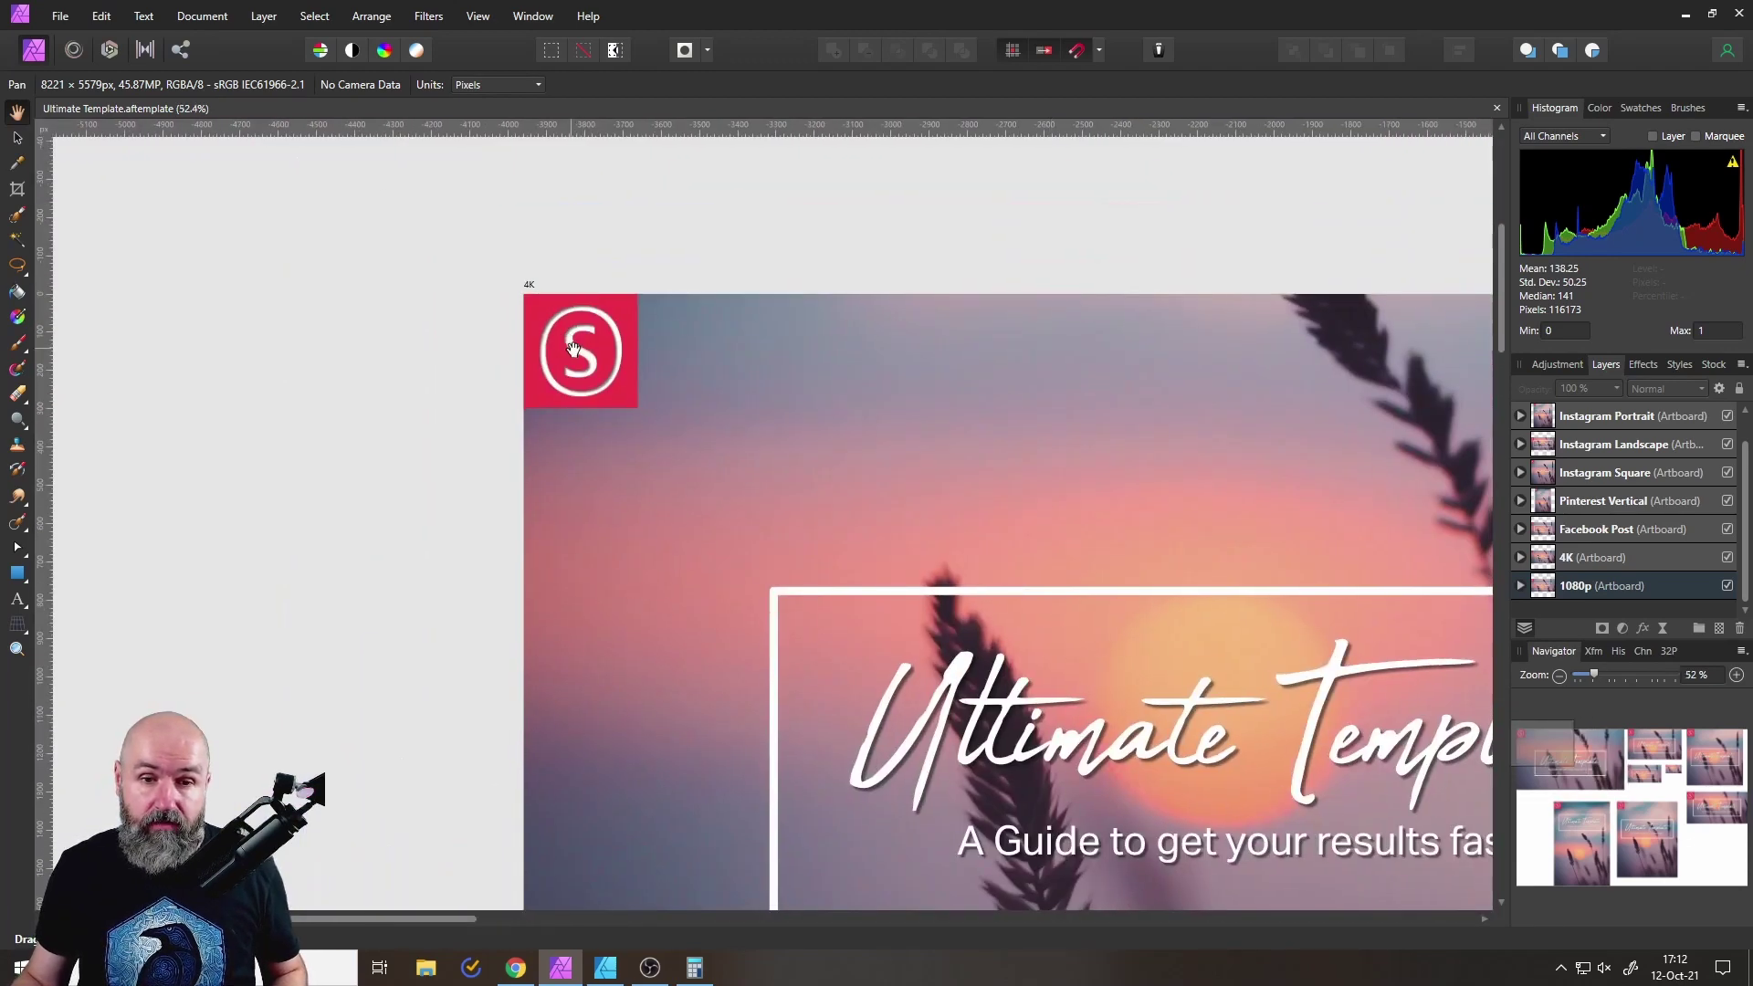
scroll(702, 394, "up", 1)
scroll(702, 394, "down", 4)
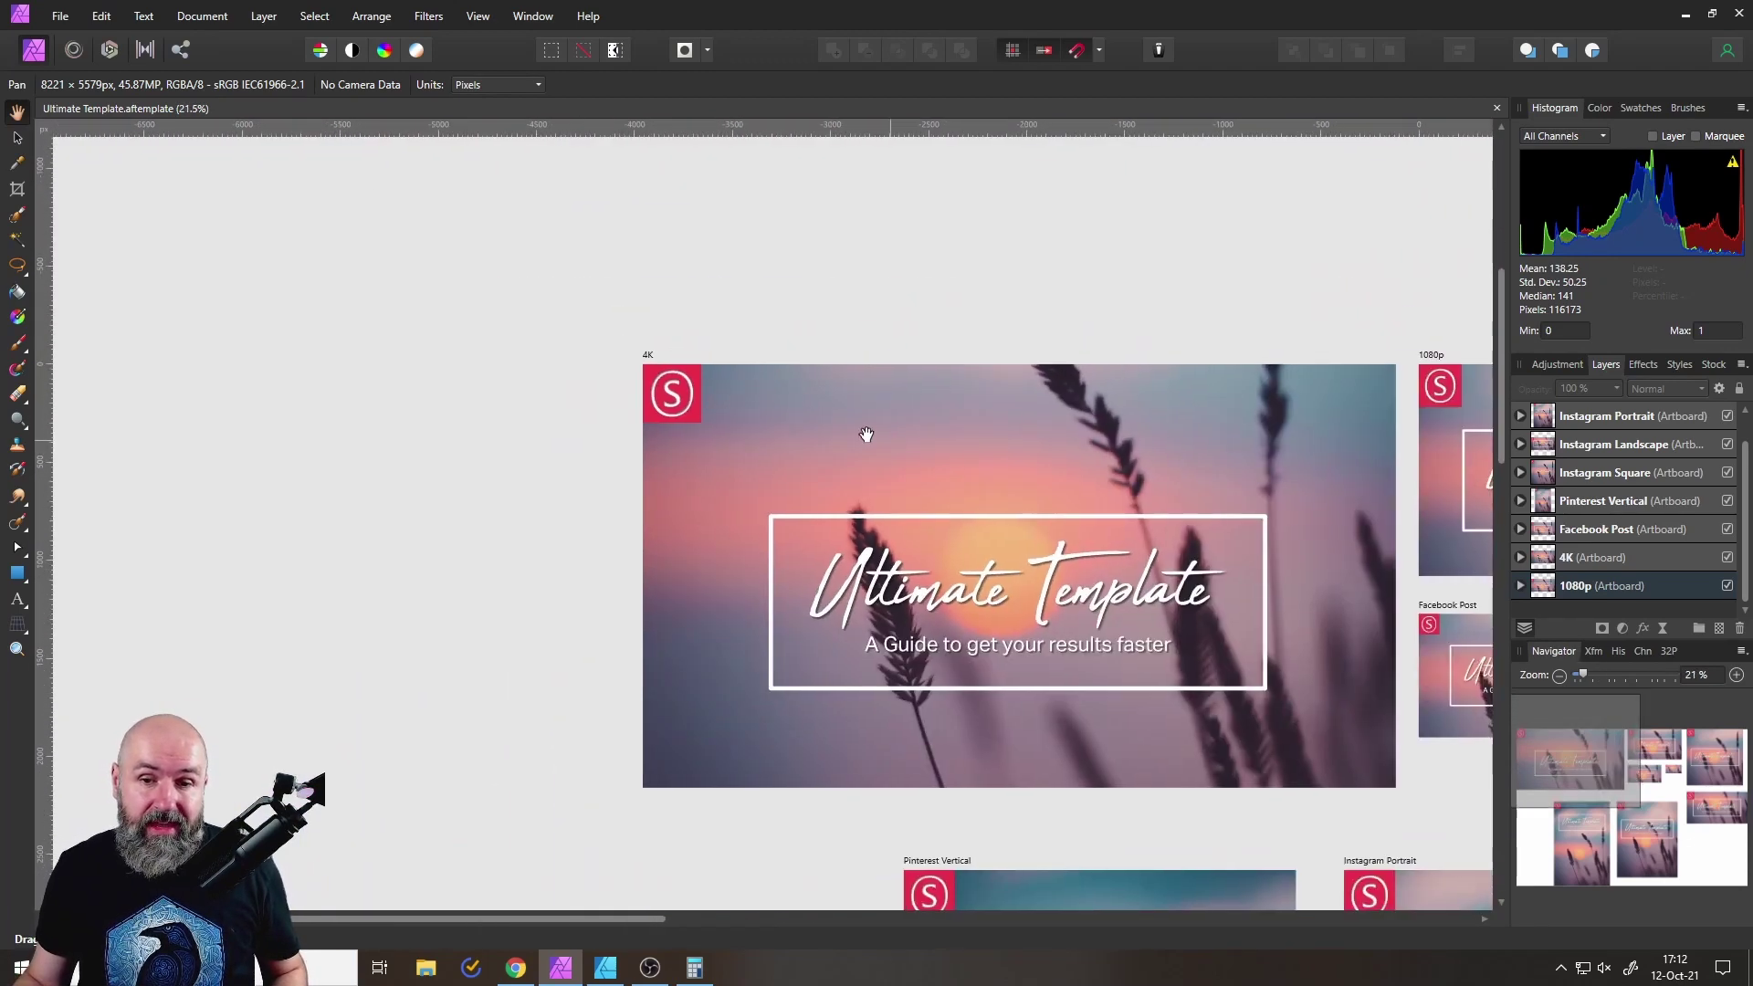
left_click_drag(861, 438, 774, 435)
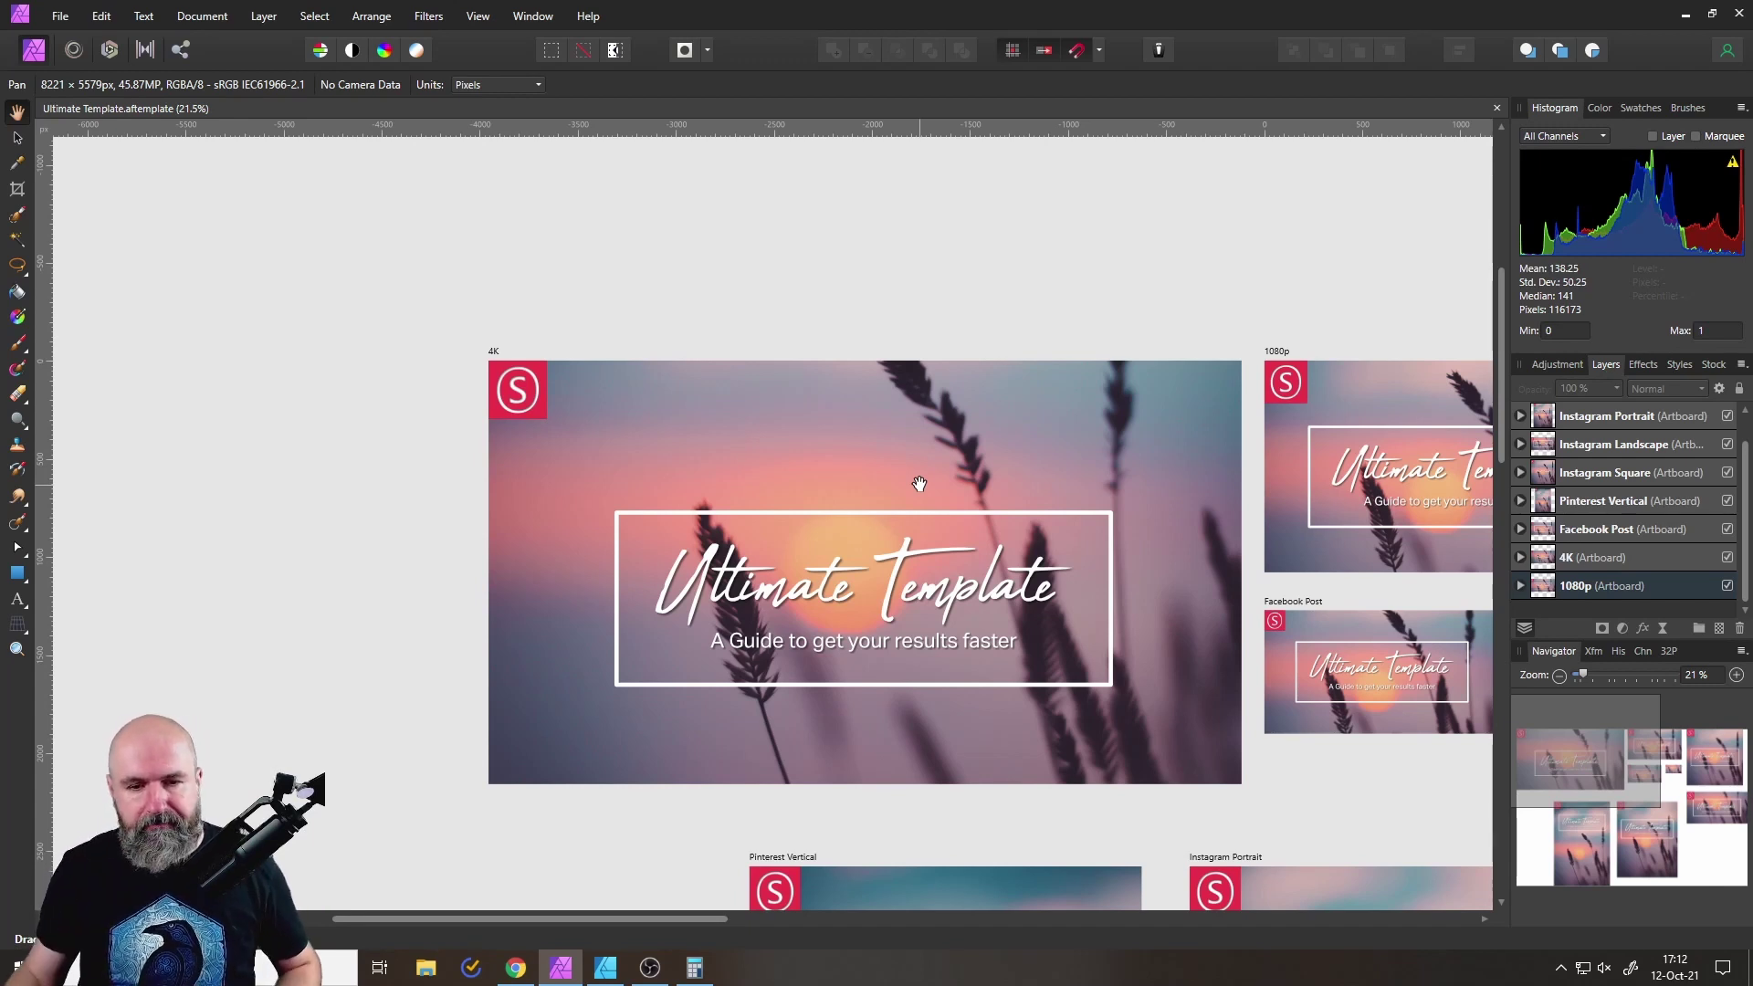
Select the 4K title group, expand it in Layers and pick the Ultimate Template text.
key("v")
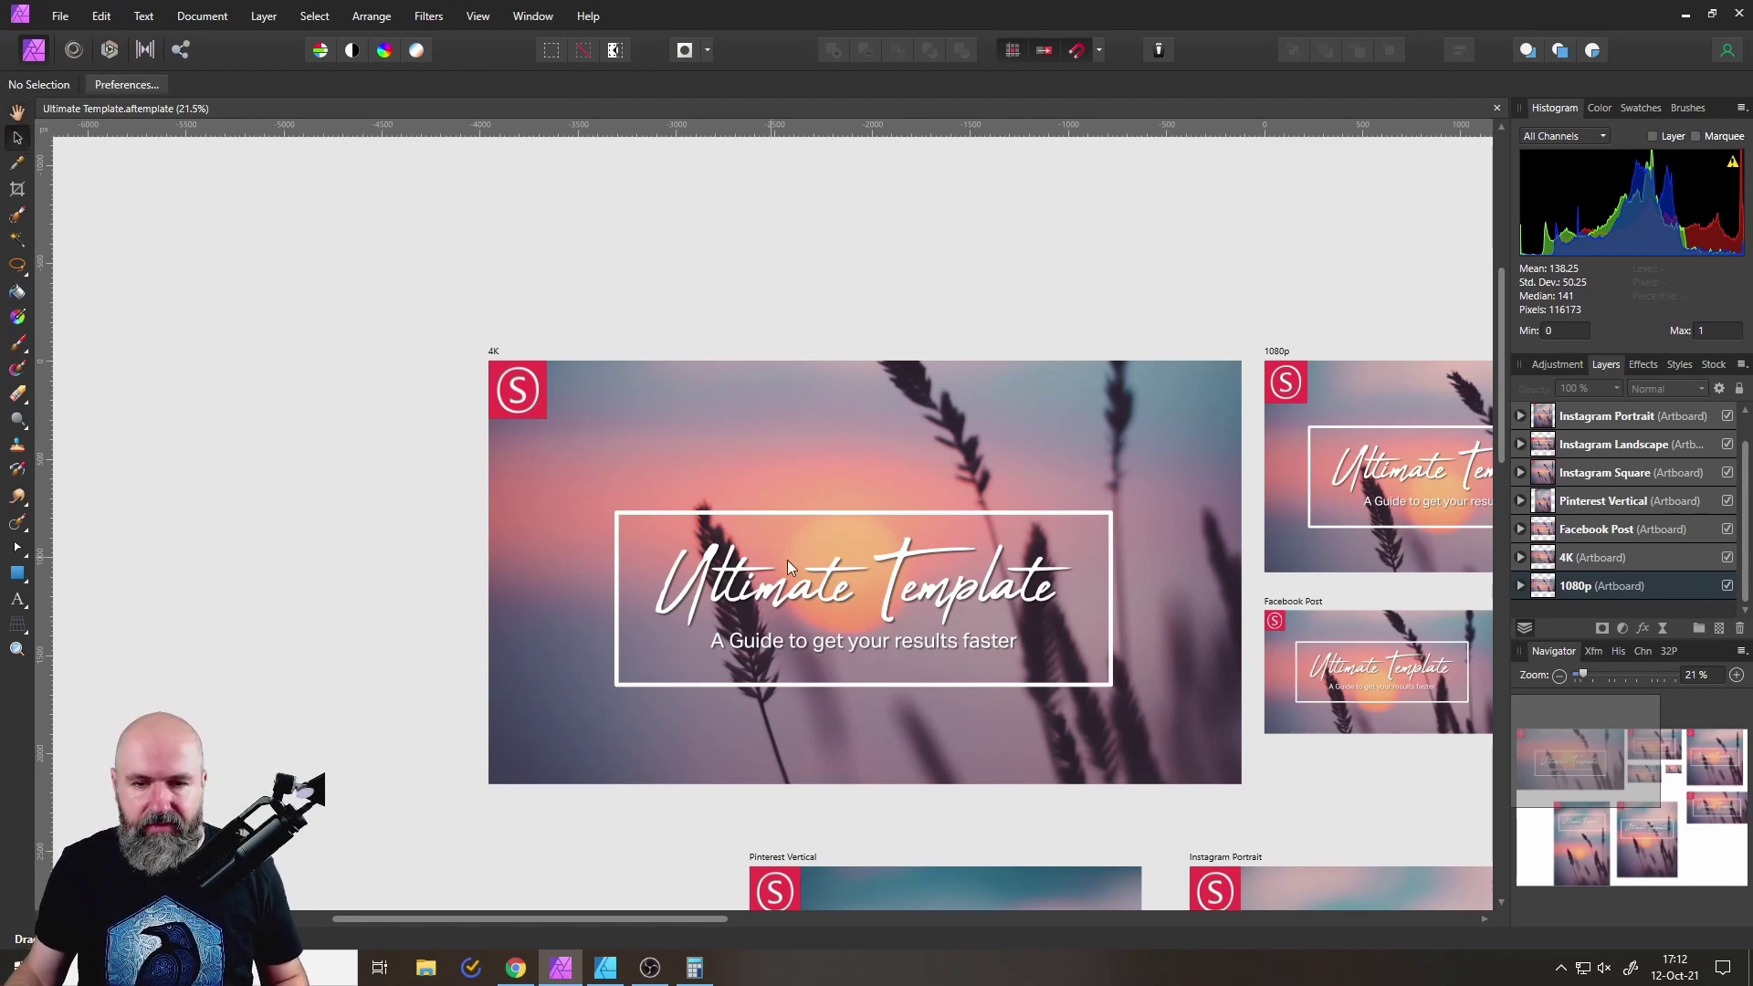
left_click(790, 564)
left_click_drag(895, 548, 808, 474)
scroll(802, 498, "up", 2)
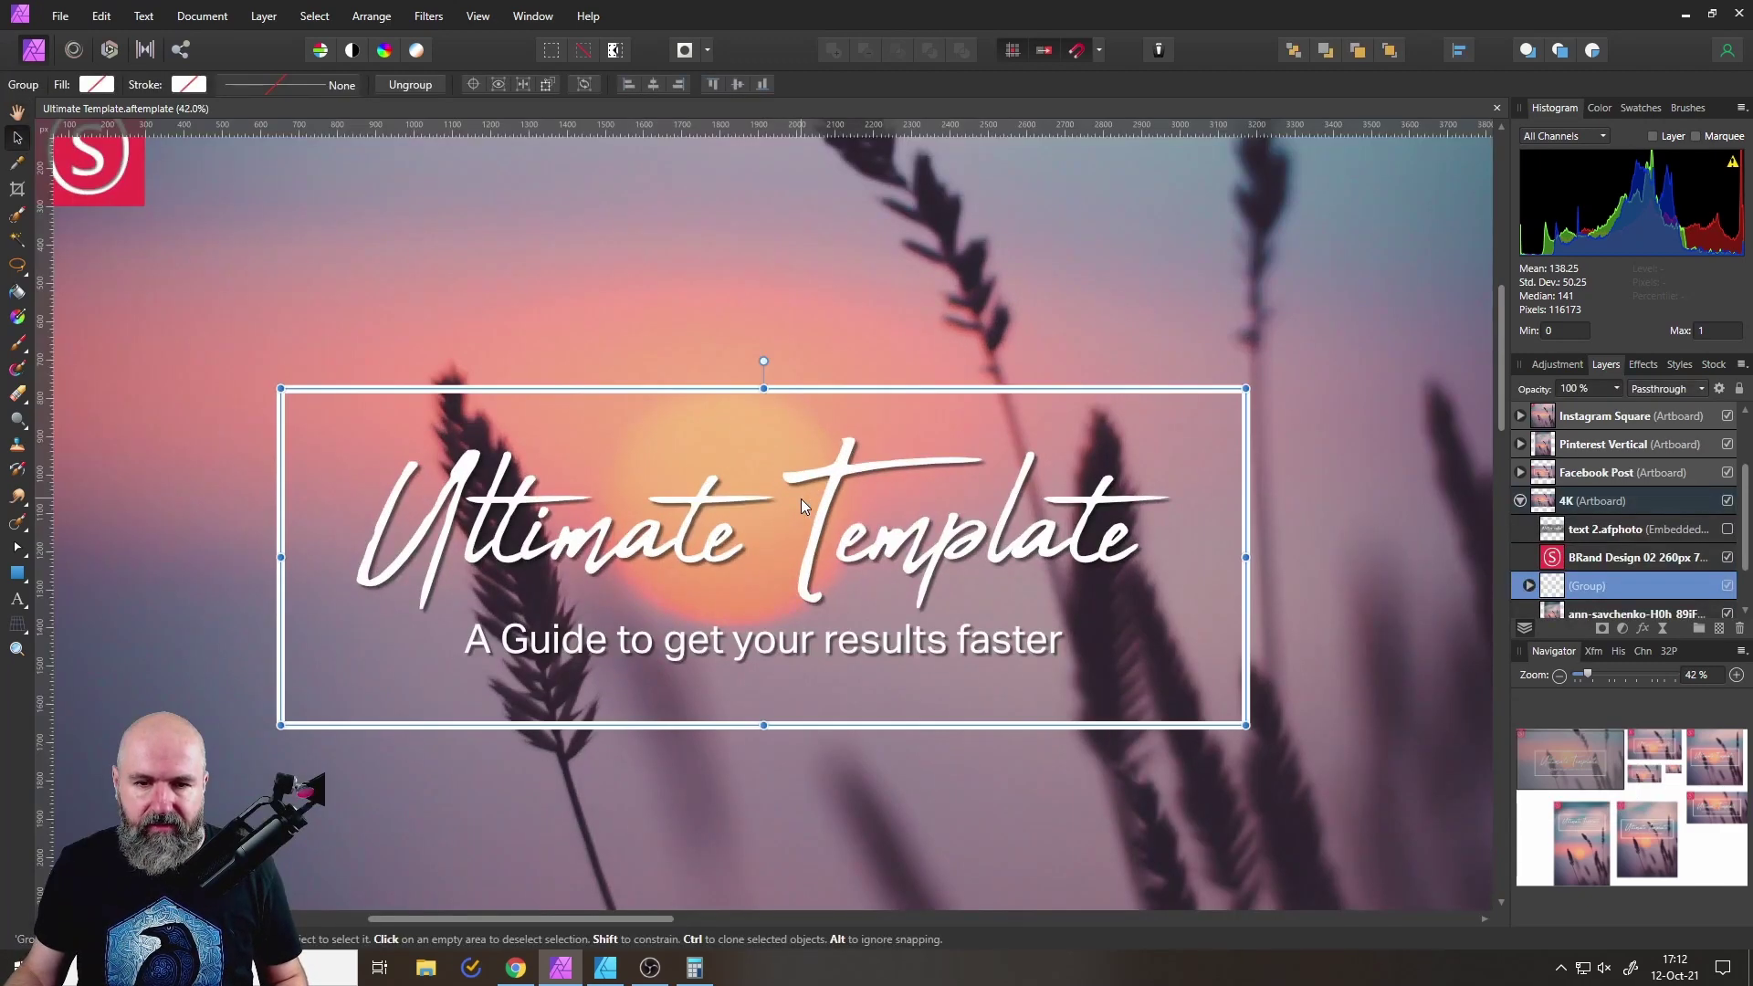
left_click(1529, 585)
scroll(1570, 543, "down", 1)
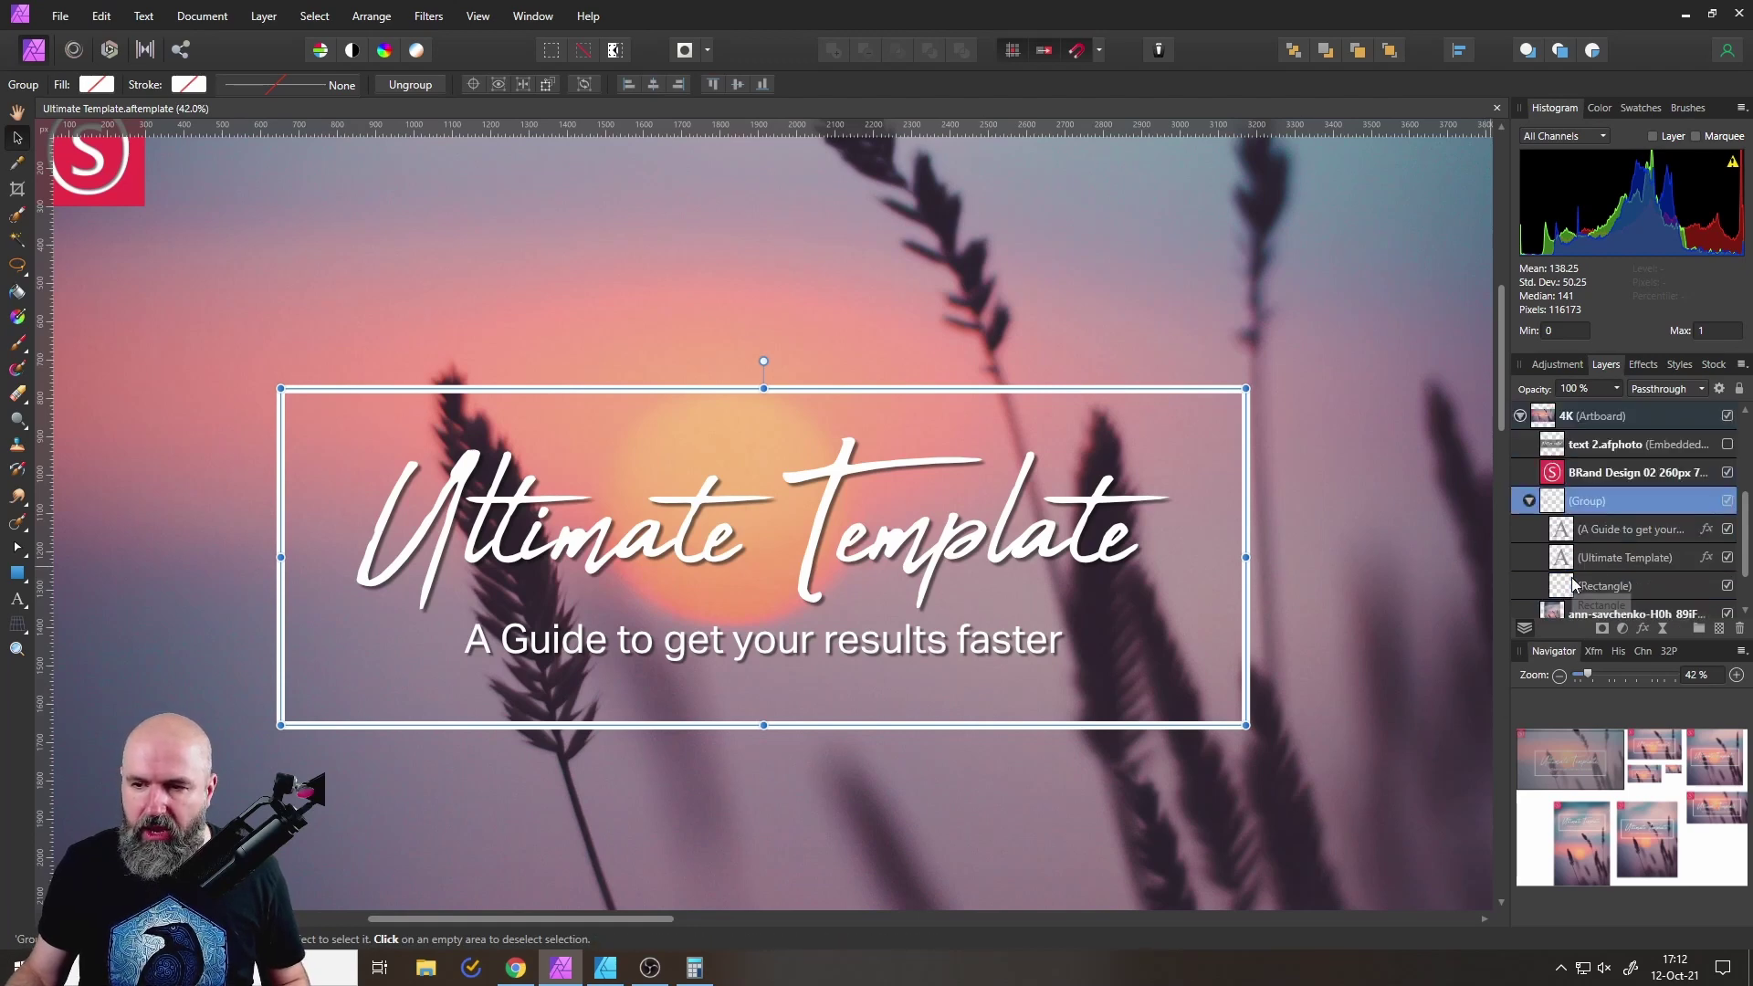
left_click(1574, 533)
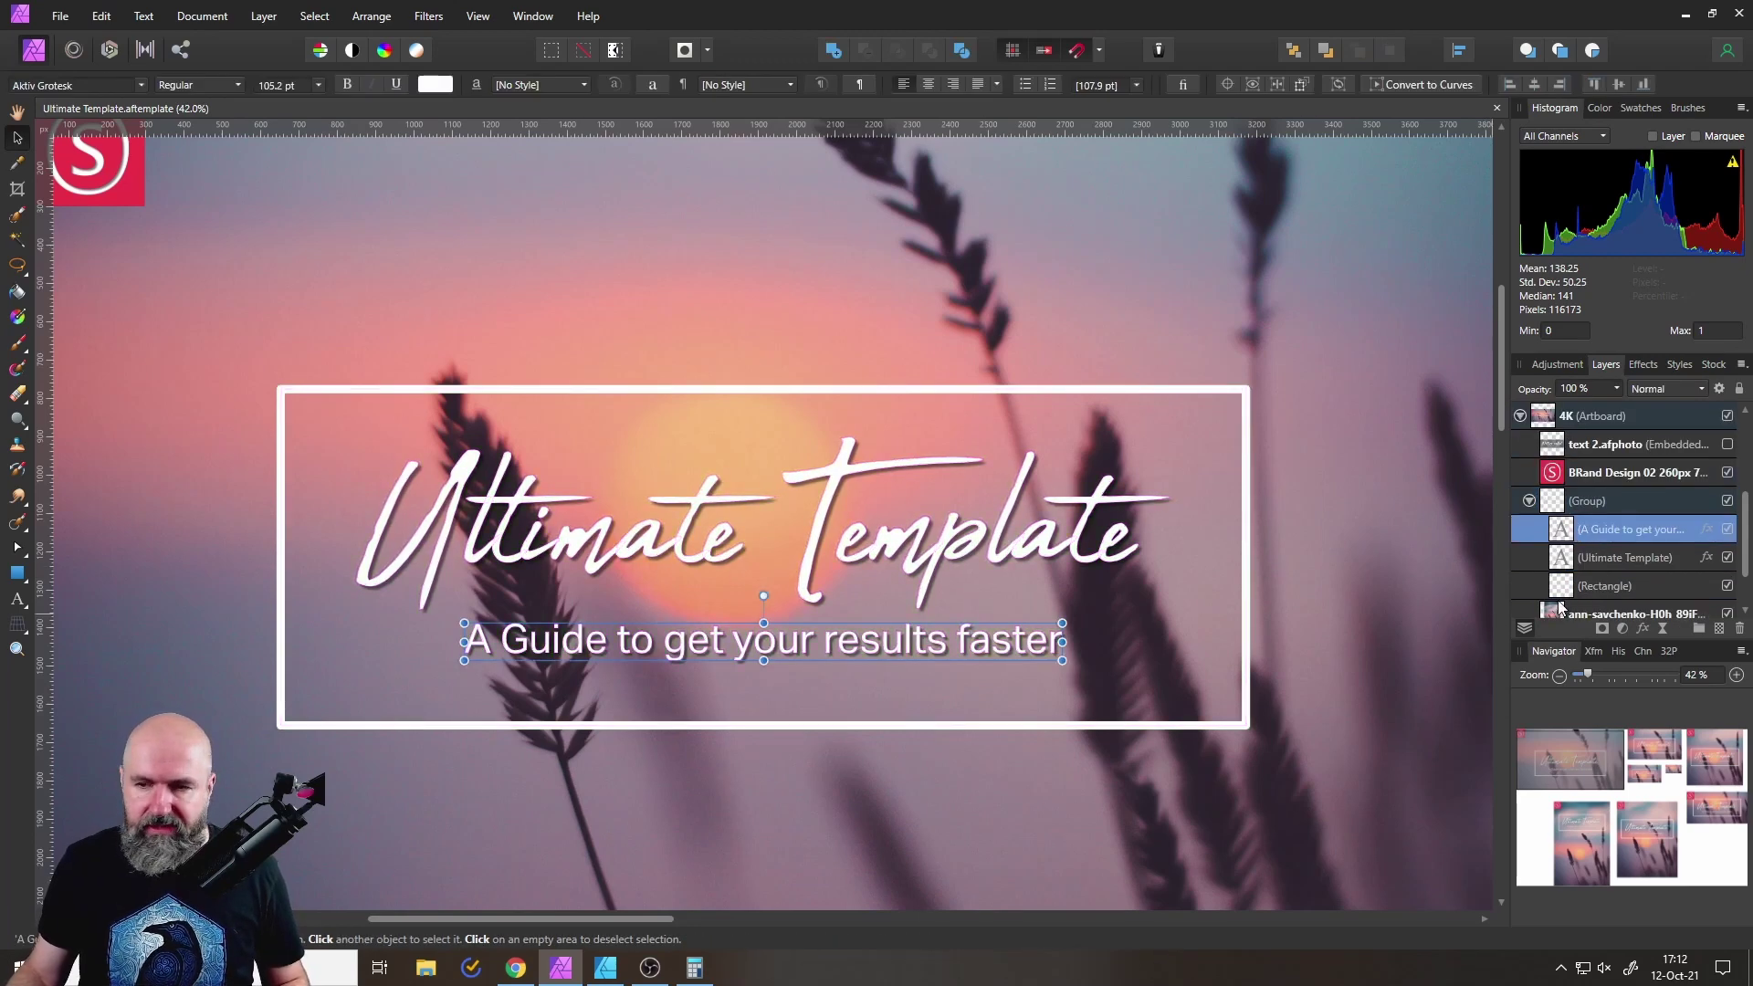
left_click(829, 522)
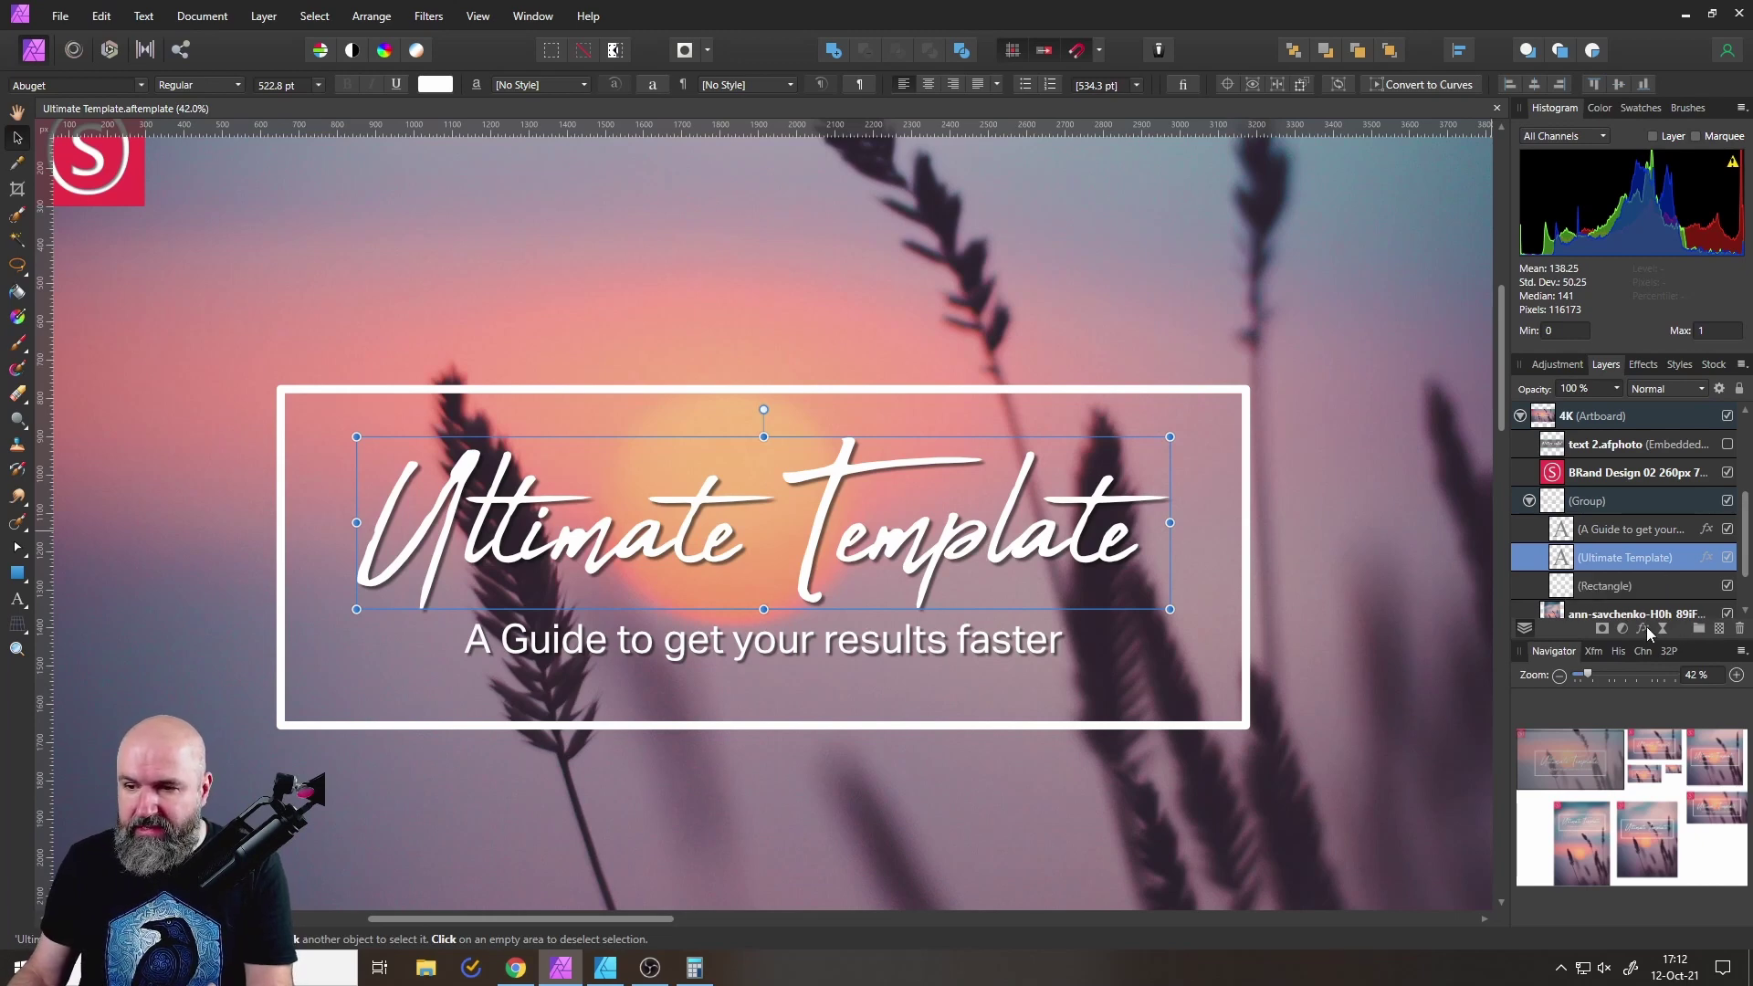
Review the title's Outer Shadow (50%, 2.4 px radius, 12.4 px offset), then select the frame rectangle.
left_click(1646, 630)
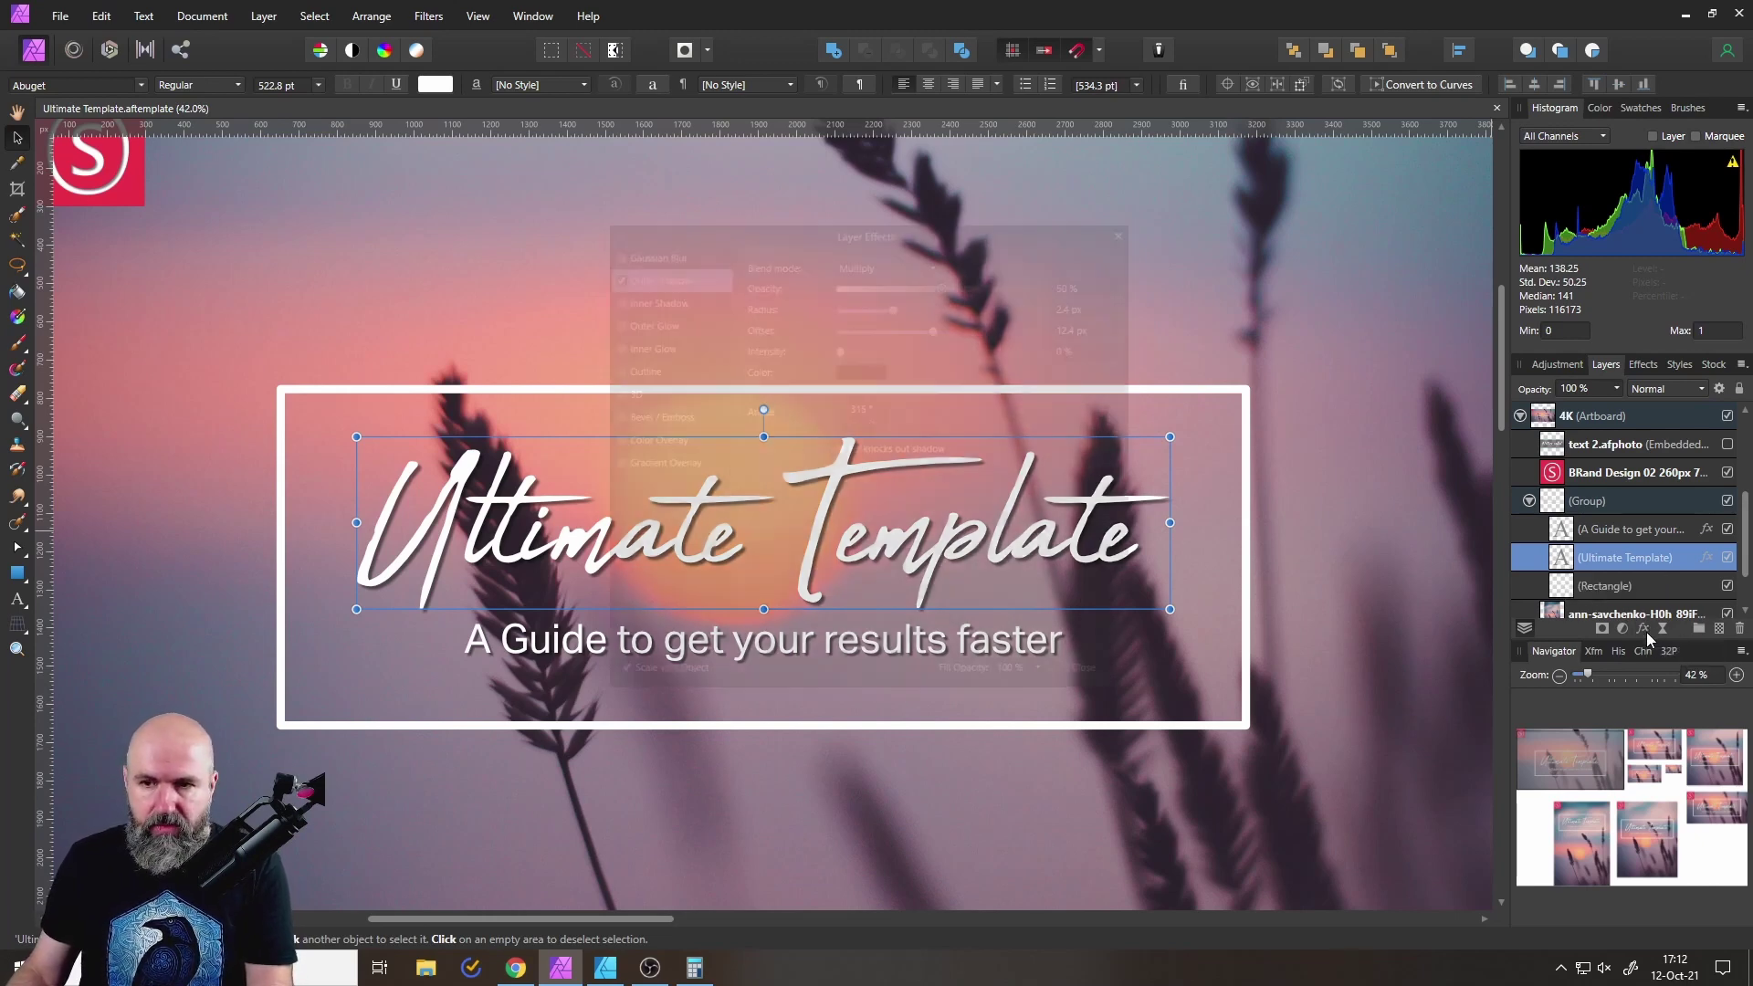
left_click_drag(804, 226, 1144, 279)
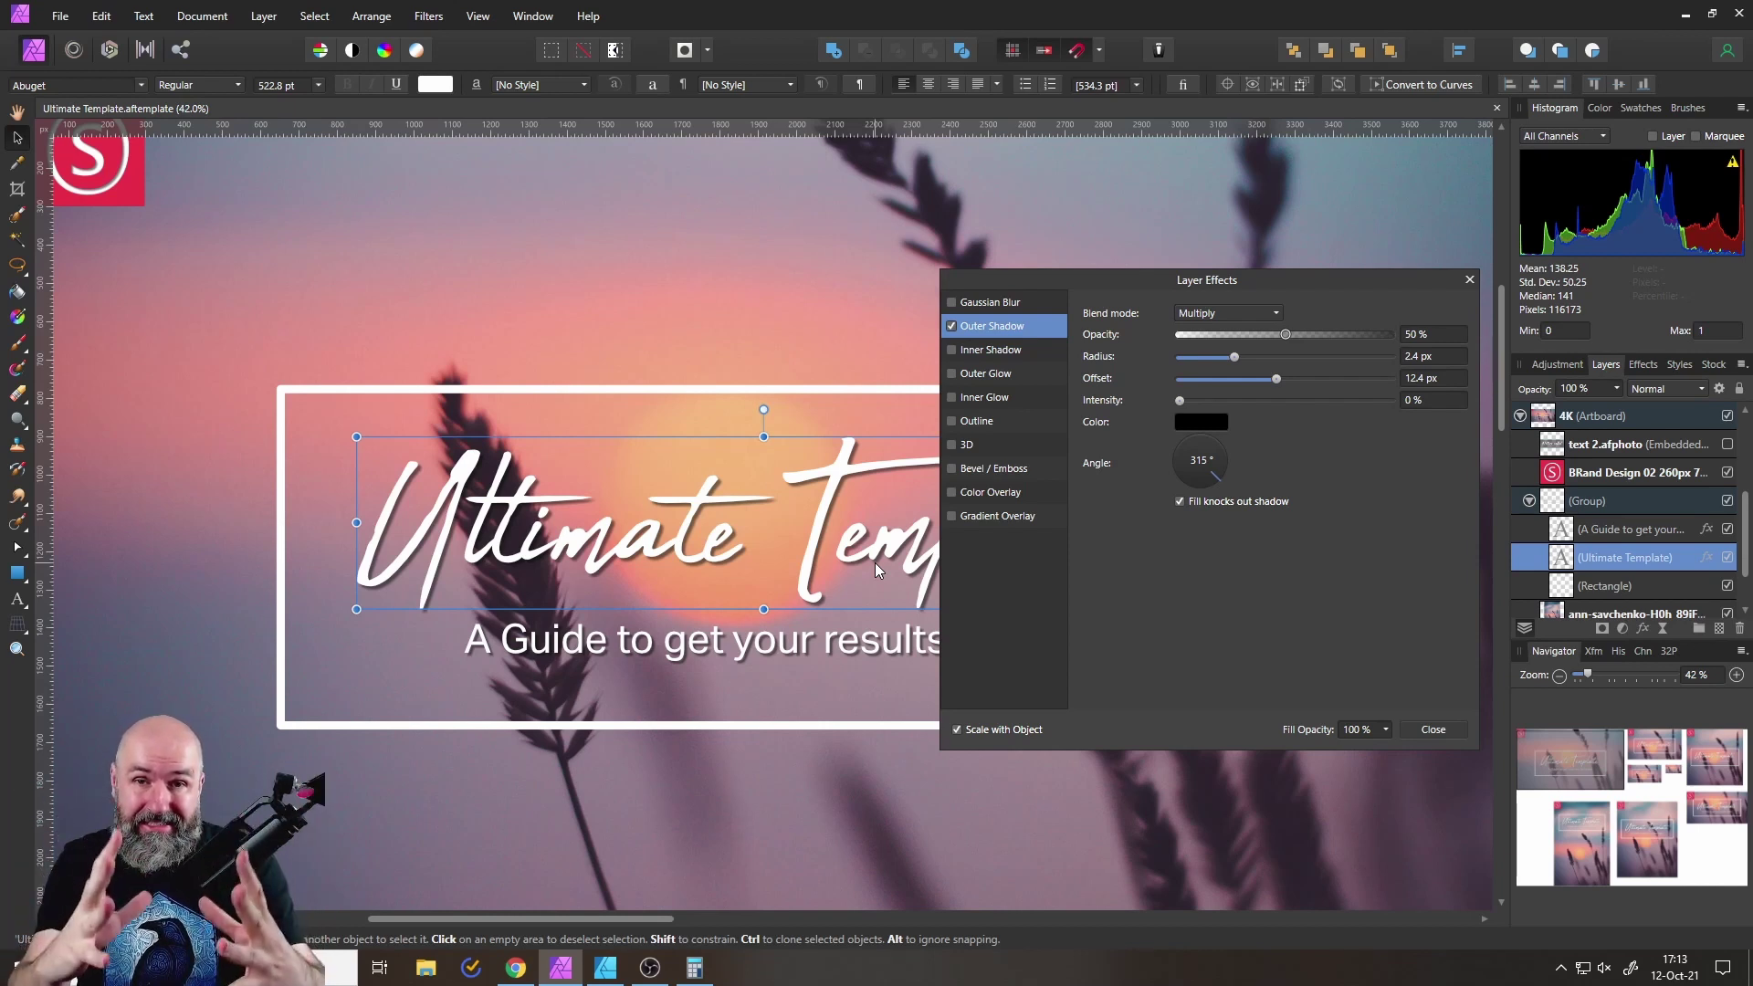
left_click(1426, 728)
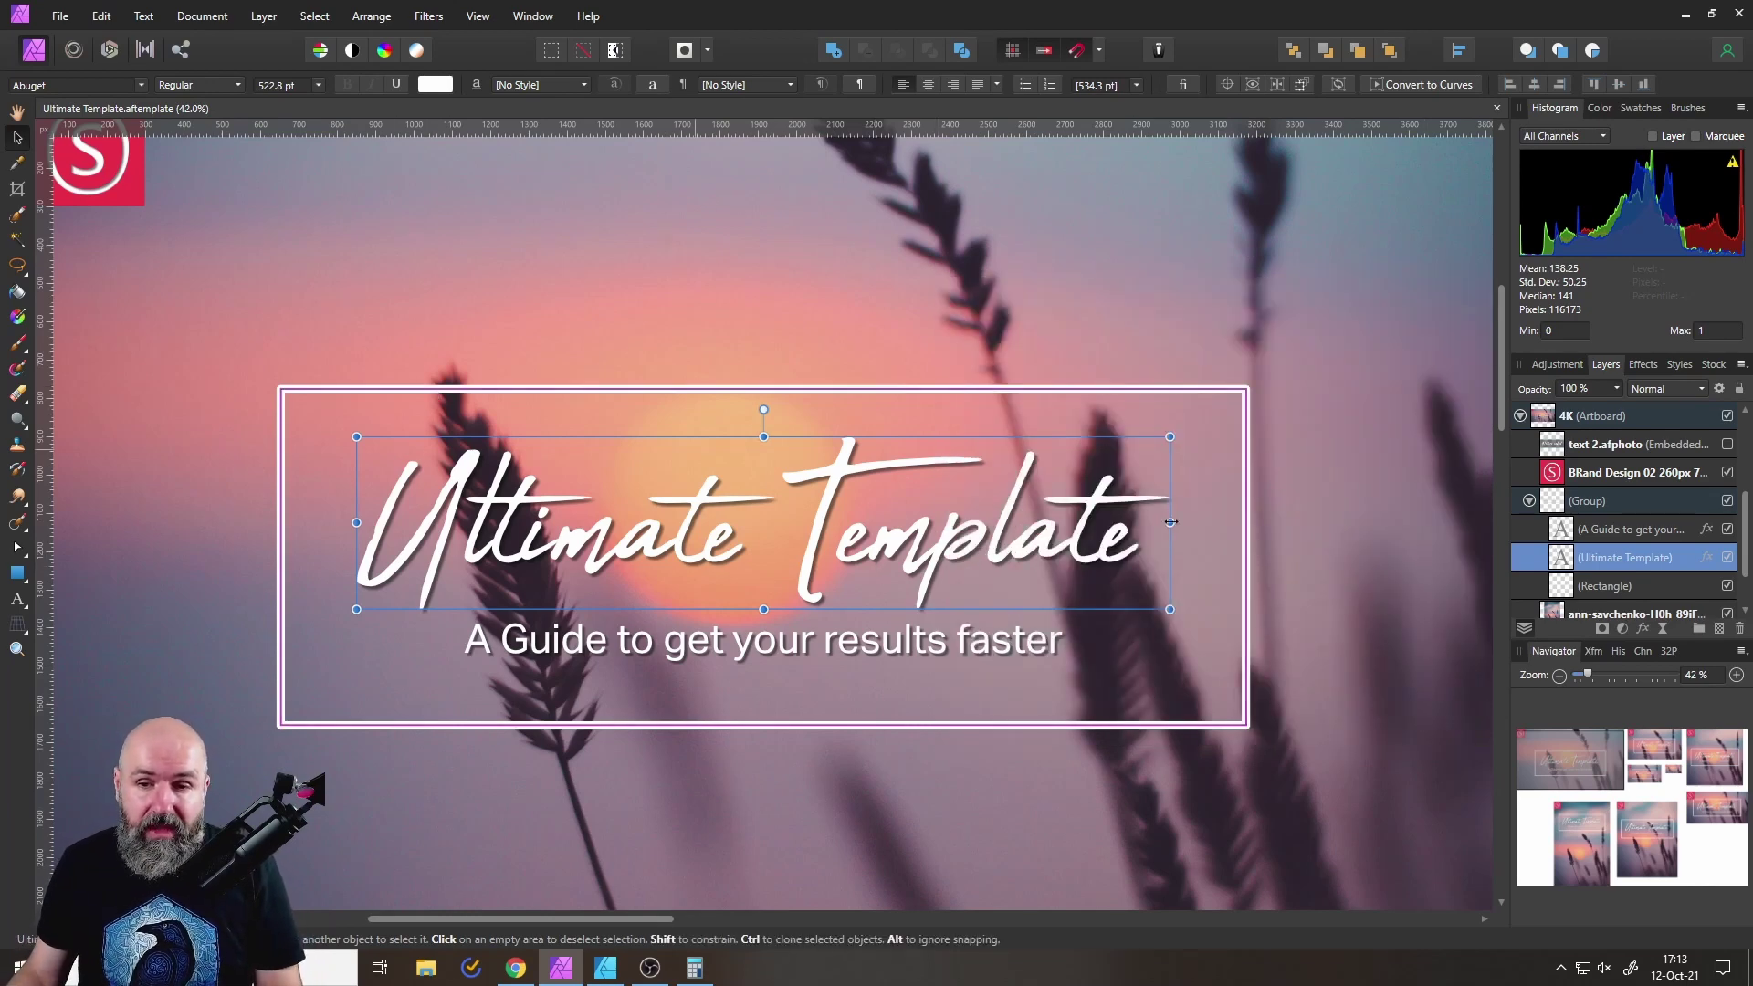
left_click(1600, 585)
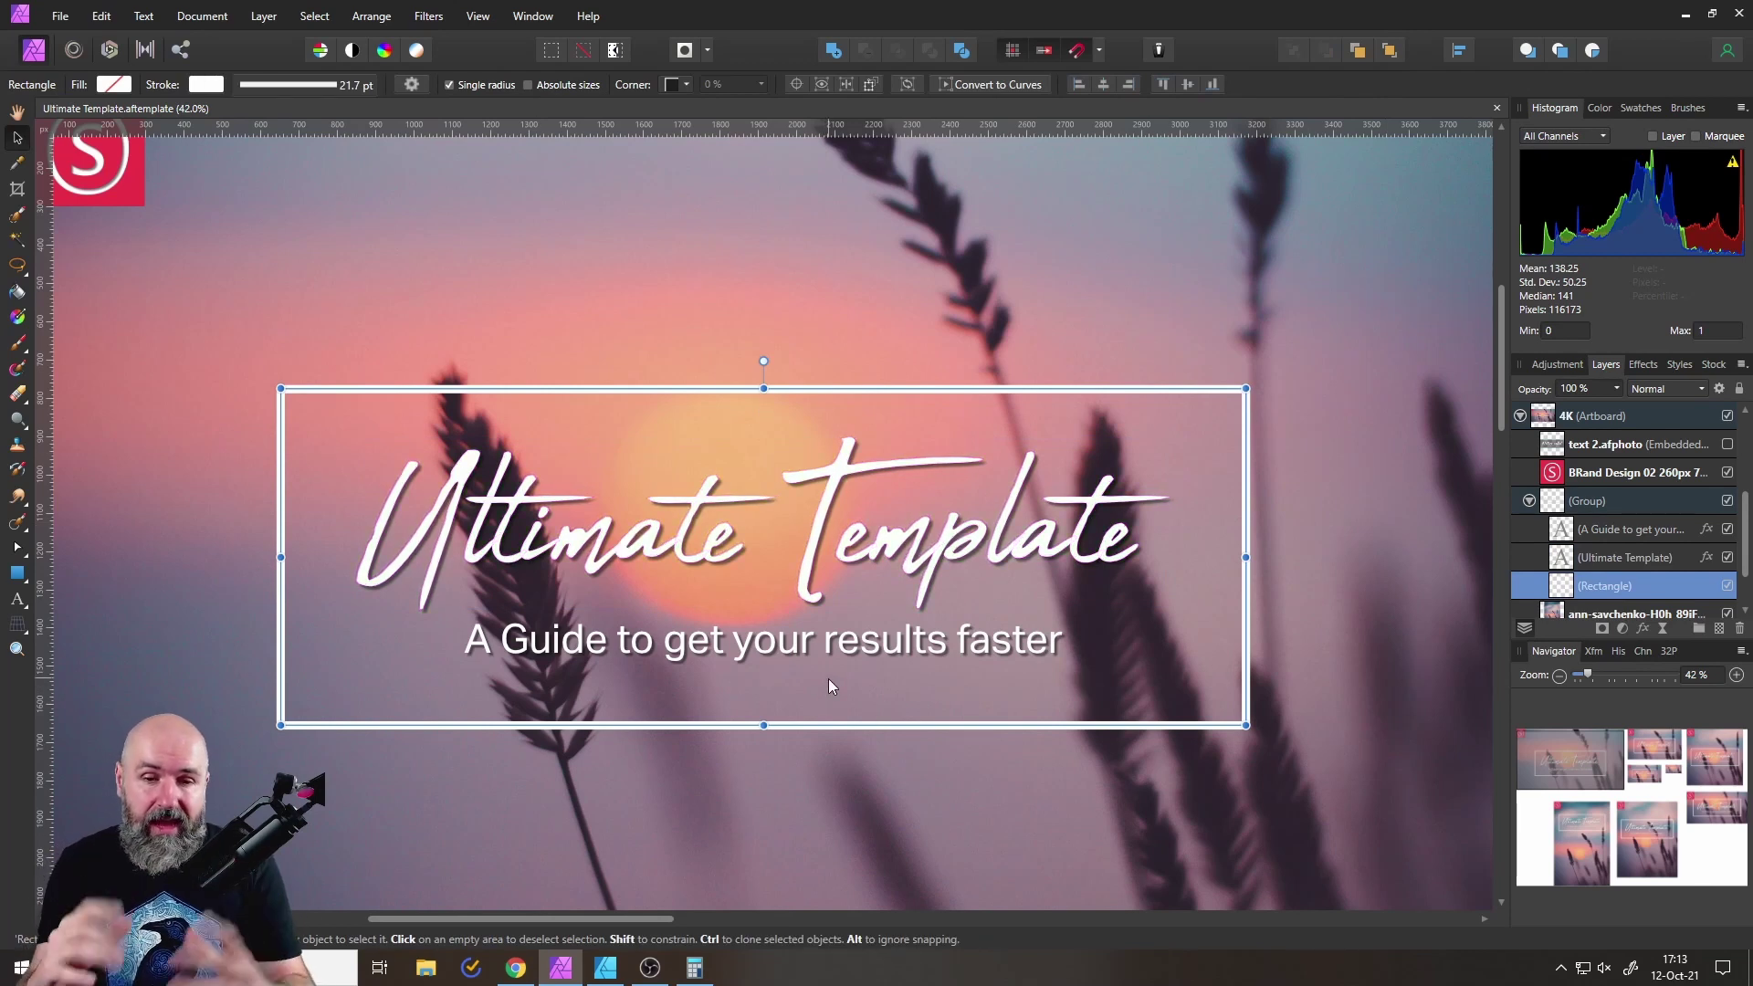
Inspect the white frame rectangle's fill colour and stroke settings.
left_click(26, 575)
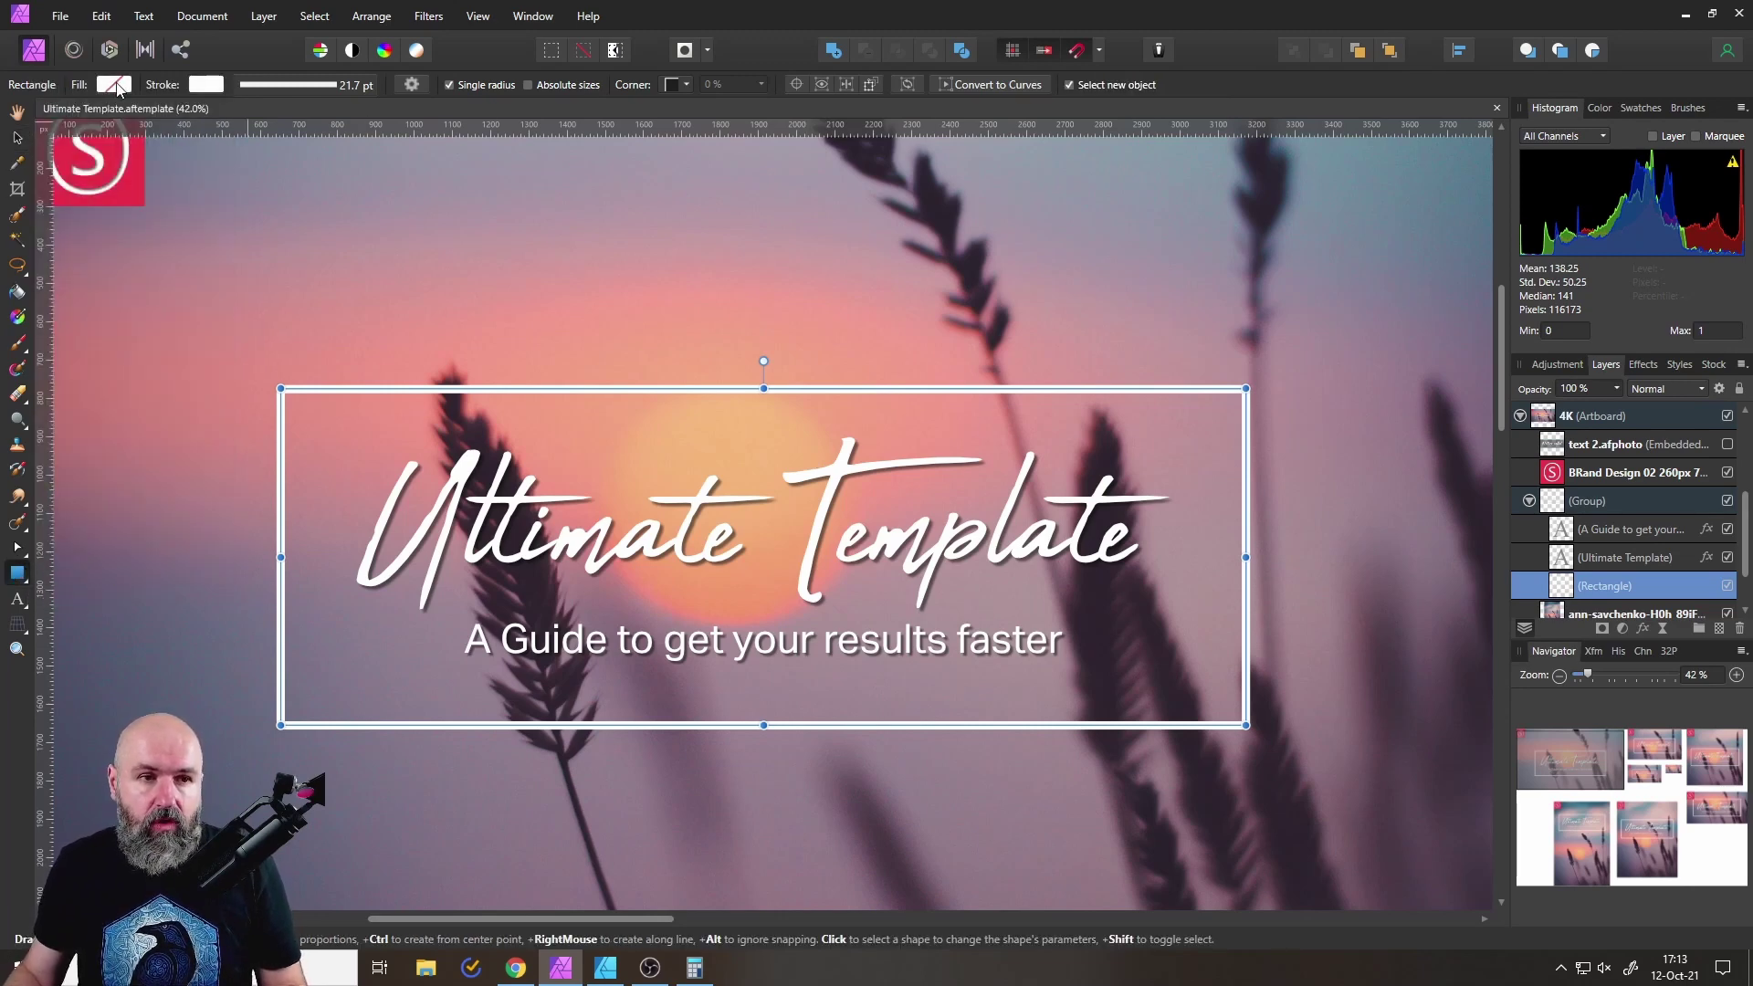
left_click(114, 85)
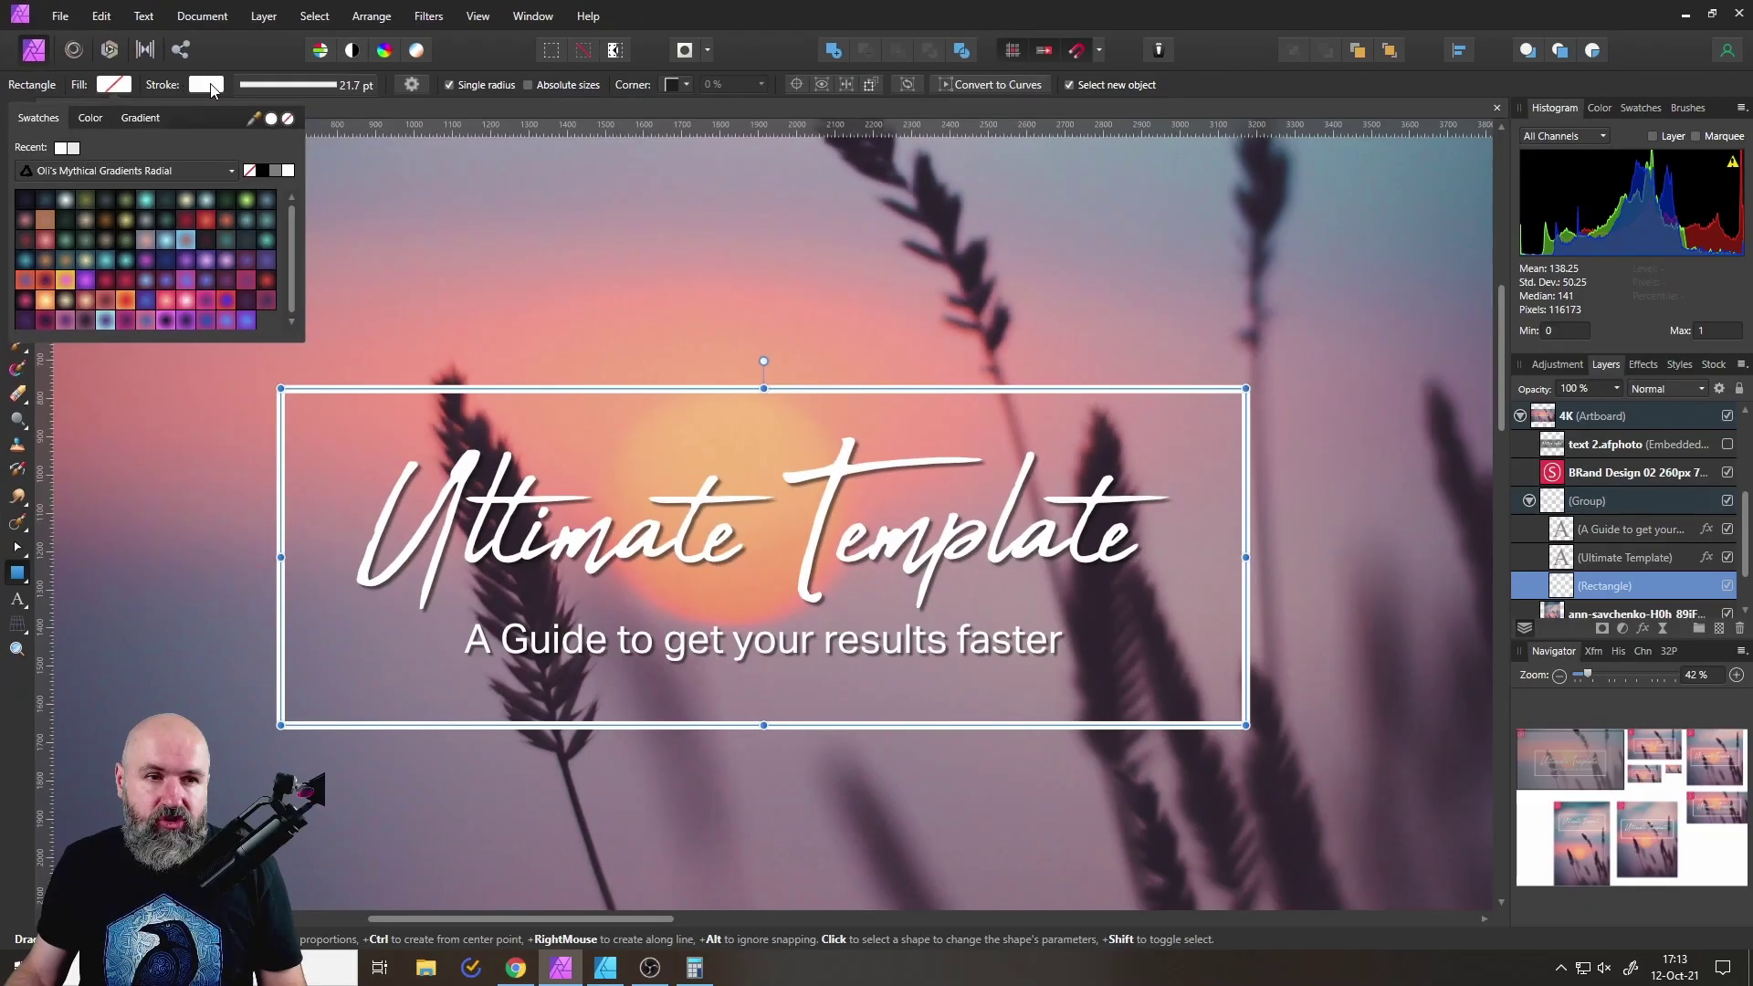
left_click(749, 215)
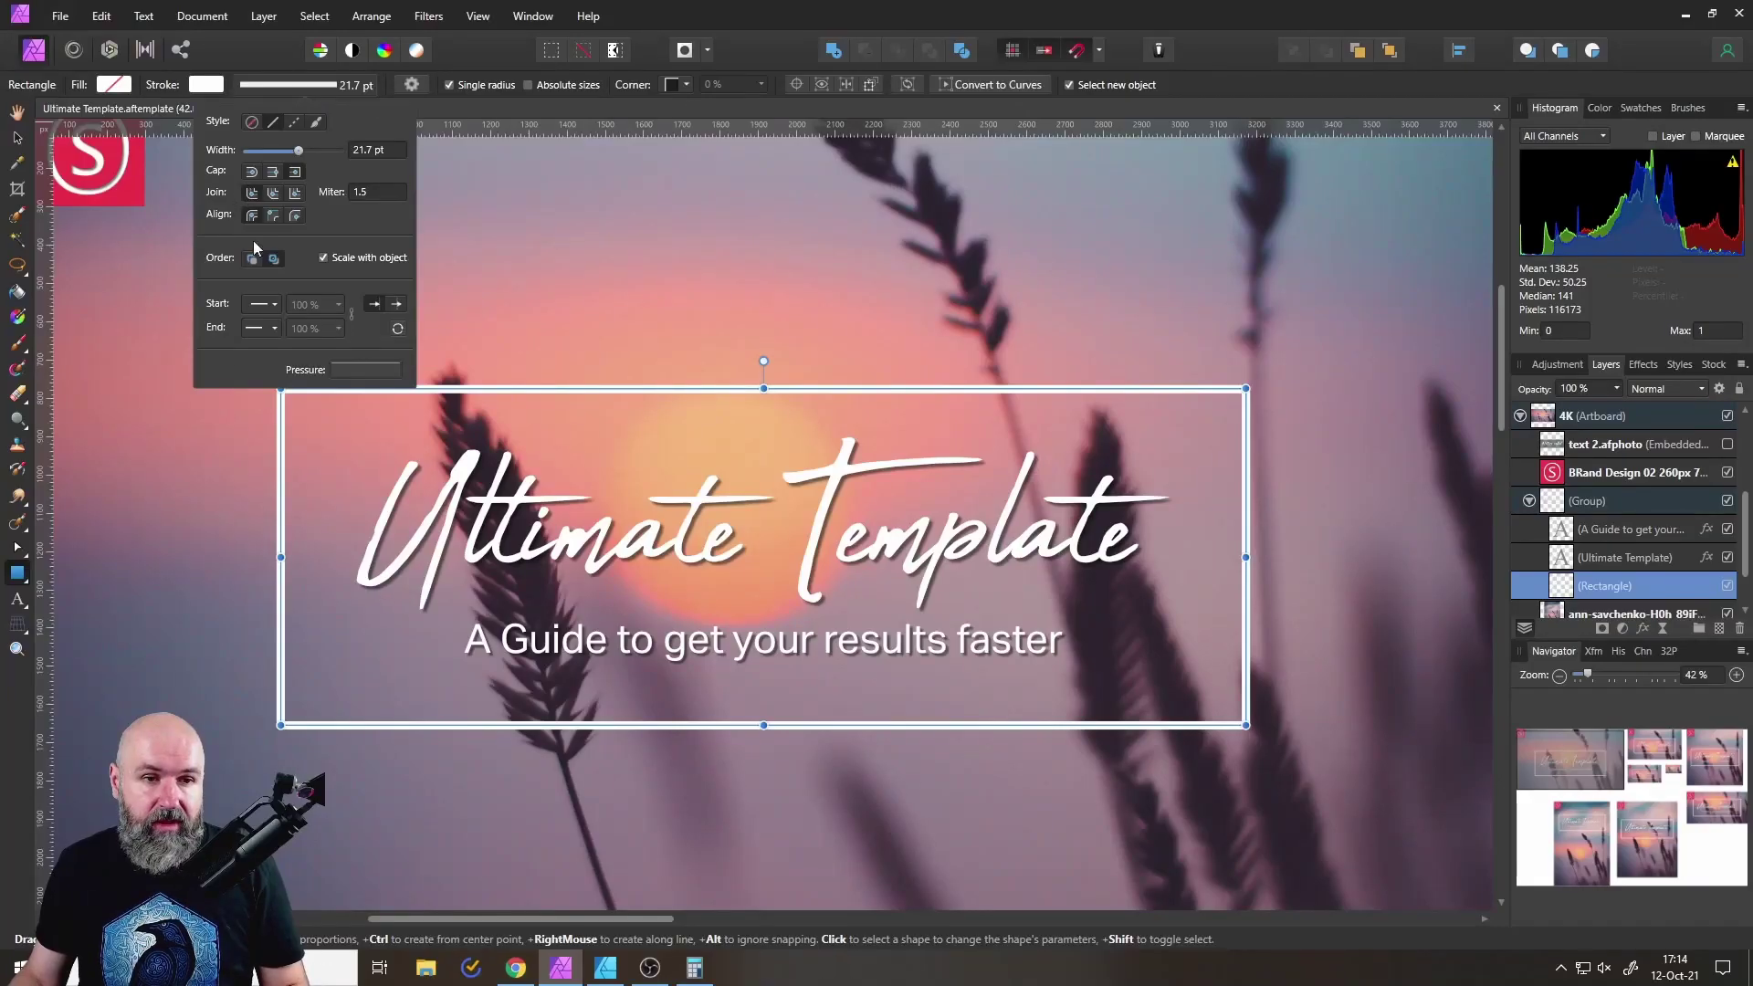
left_click(292, 409)
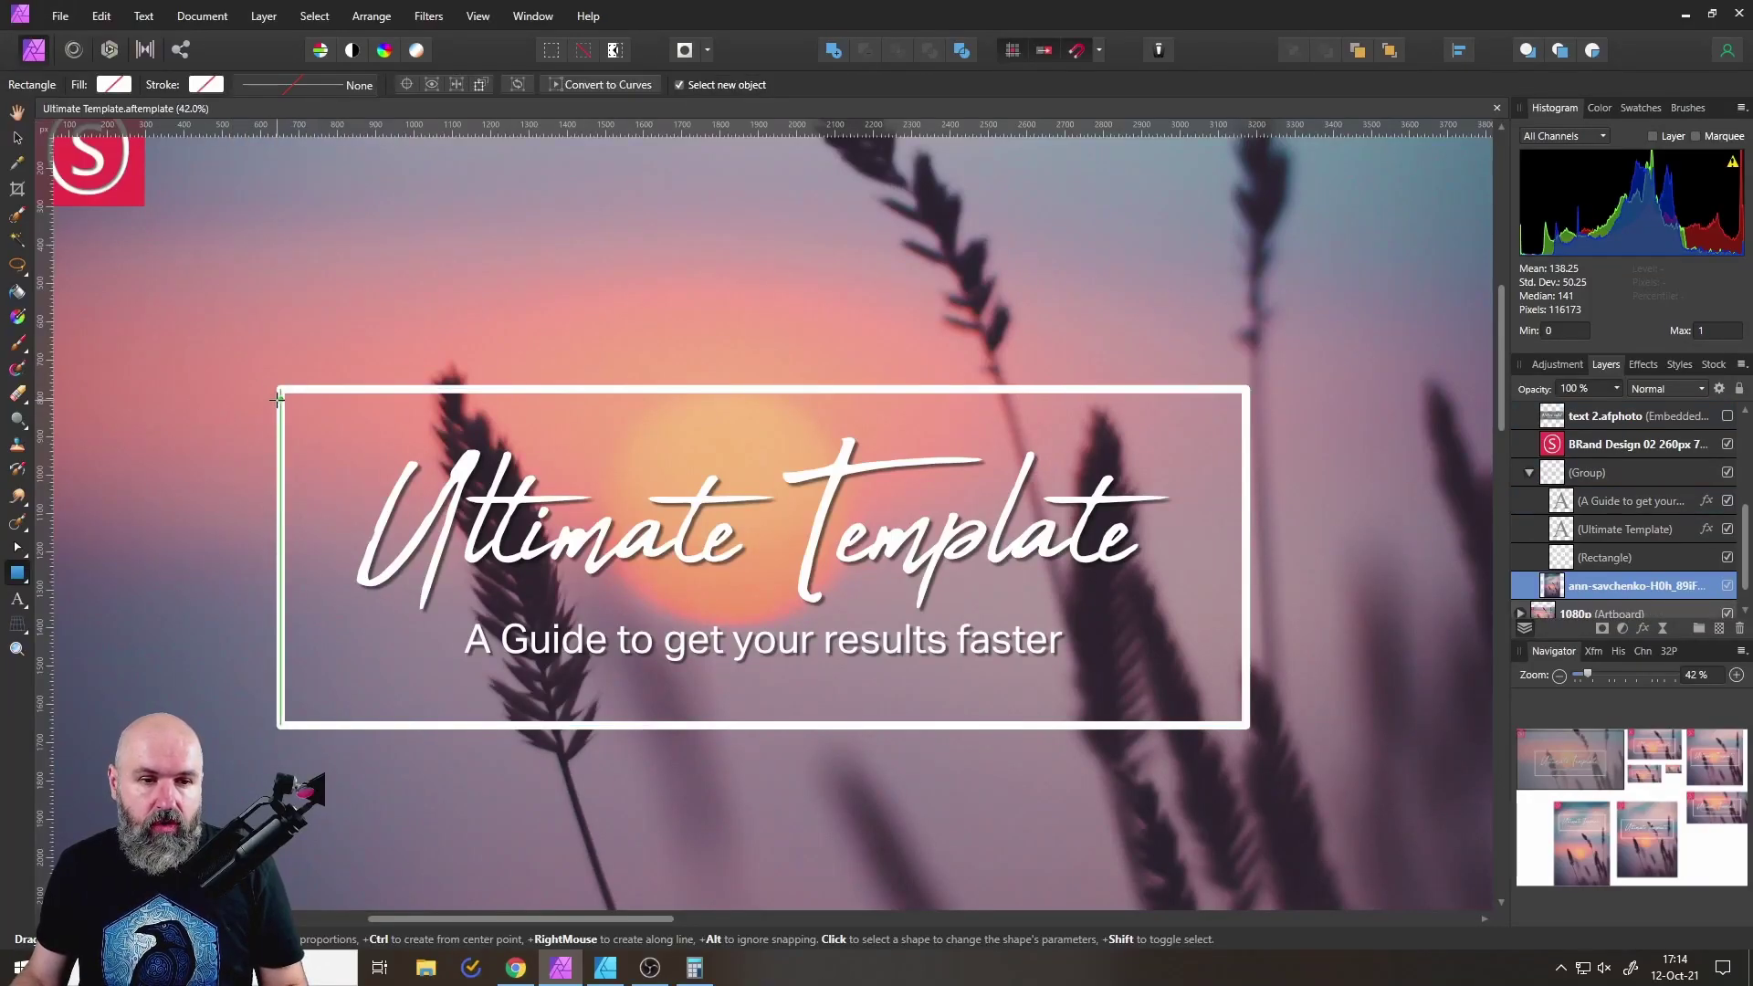
Zoom into the frame's corner and change its stroke join from Bevel to Miter.
key("ctrl+2")
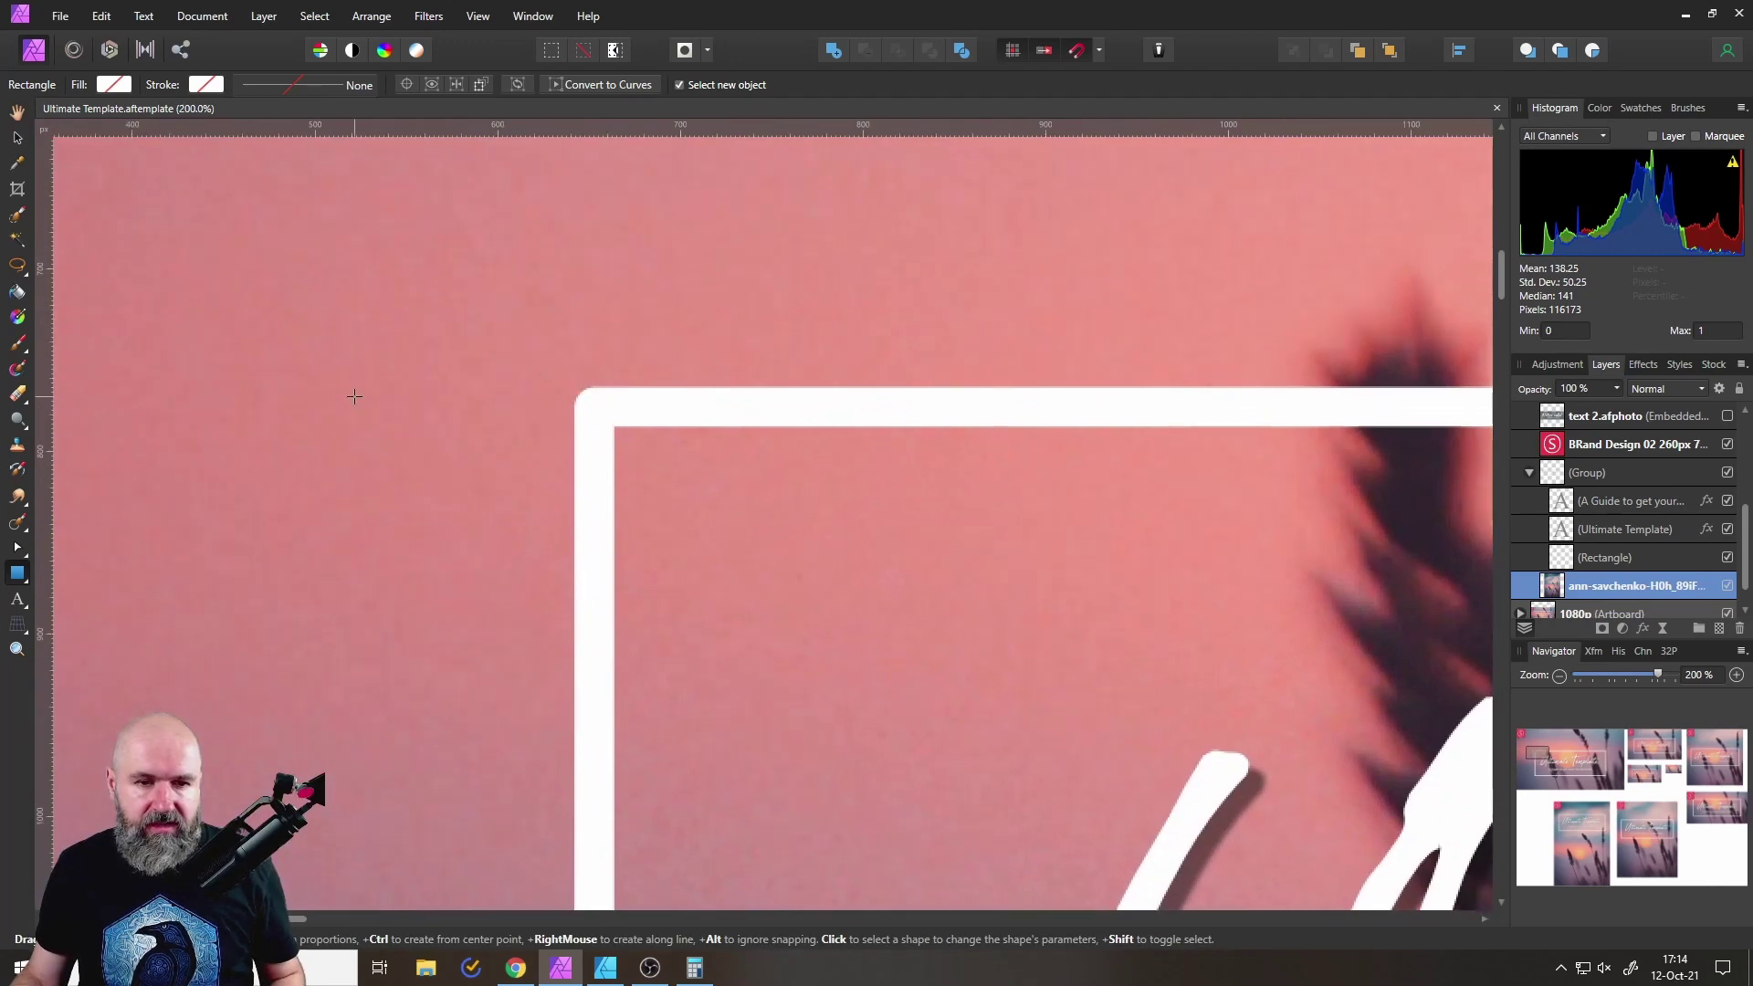
key("v")
key("ctrl+z")
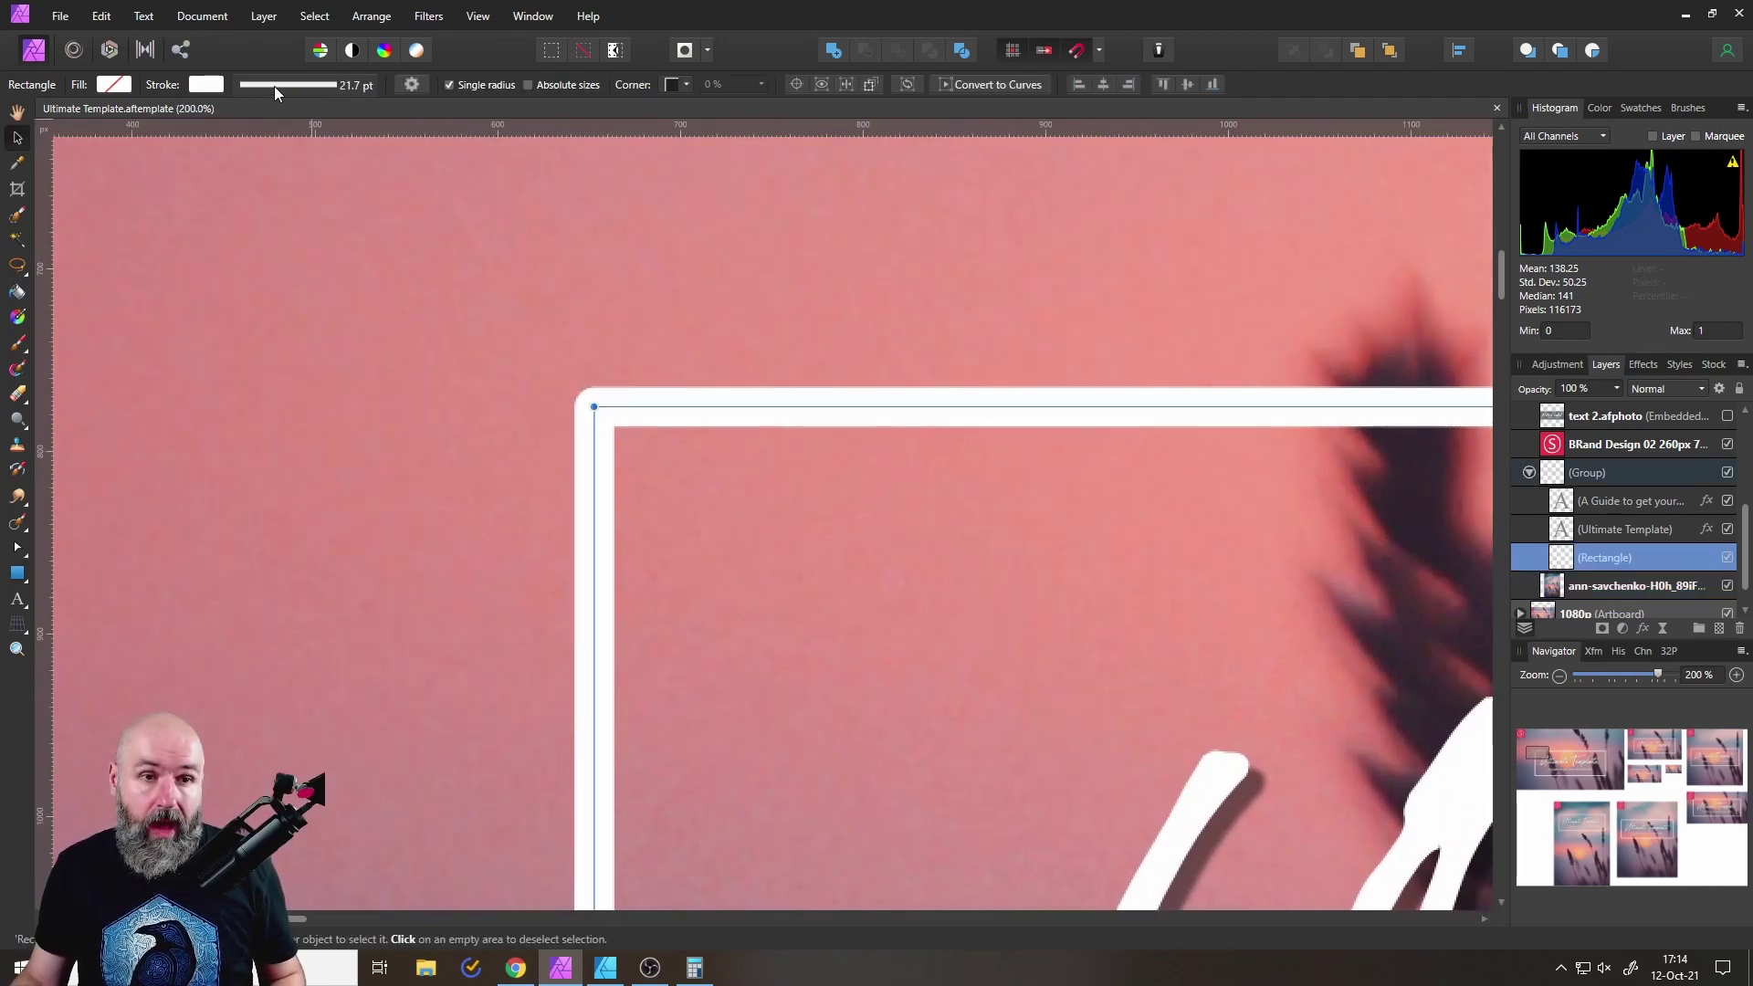
left_click(274, 86)
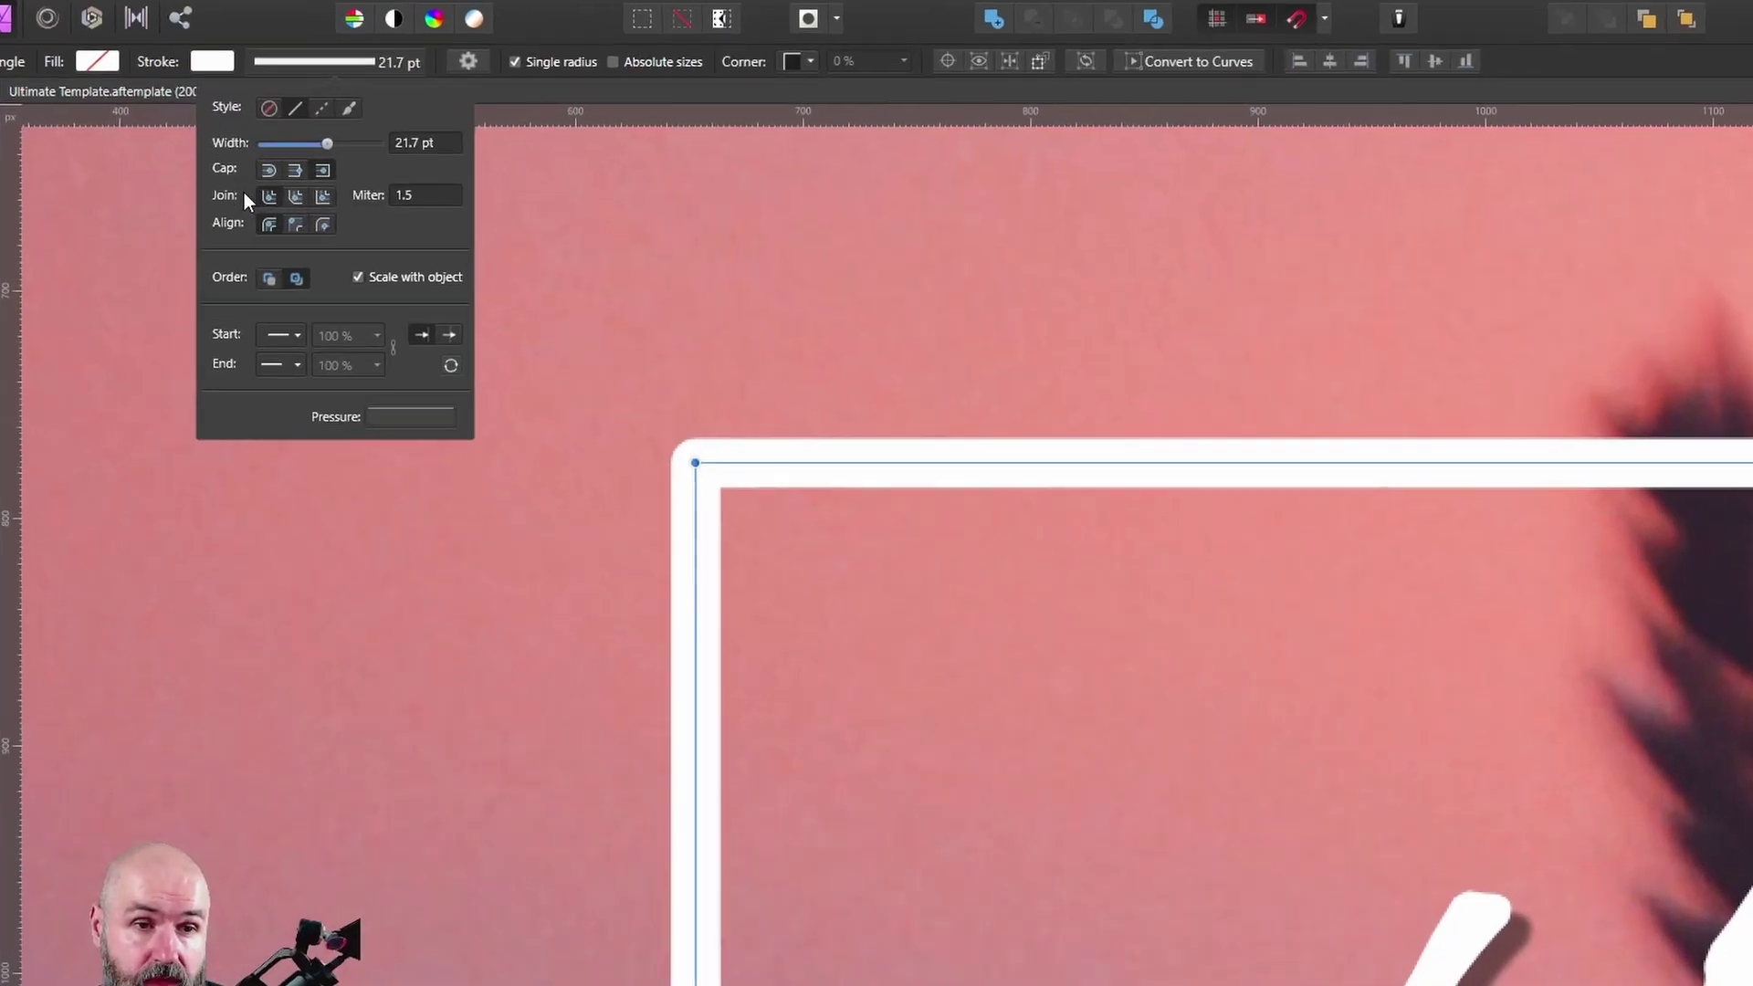
left_click(293, 195)
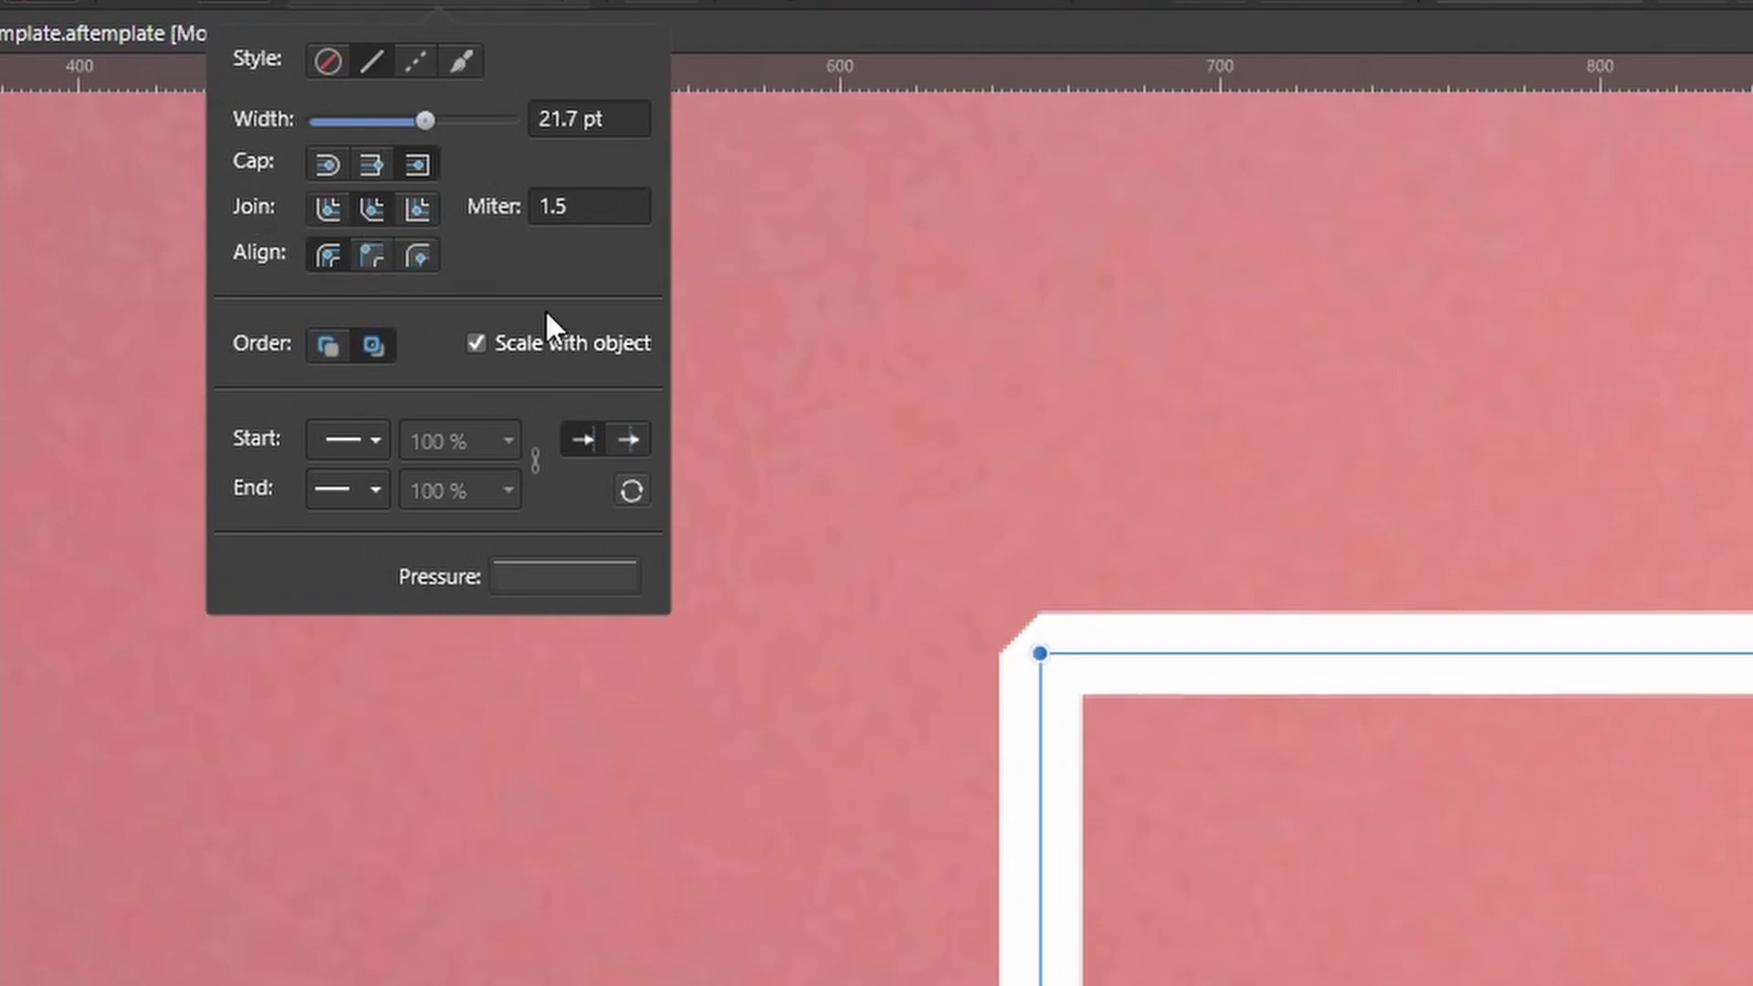
left_click(416, 216)
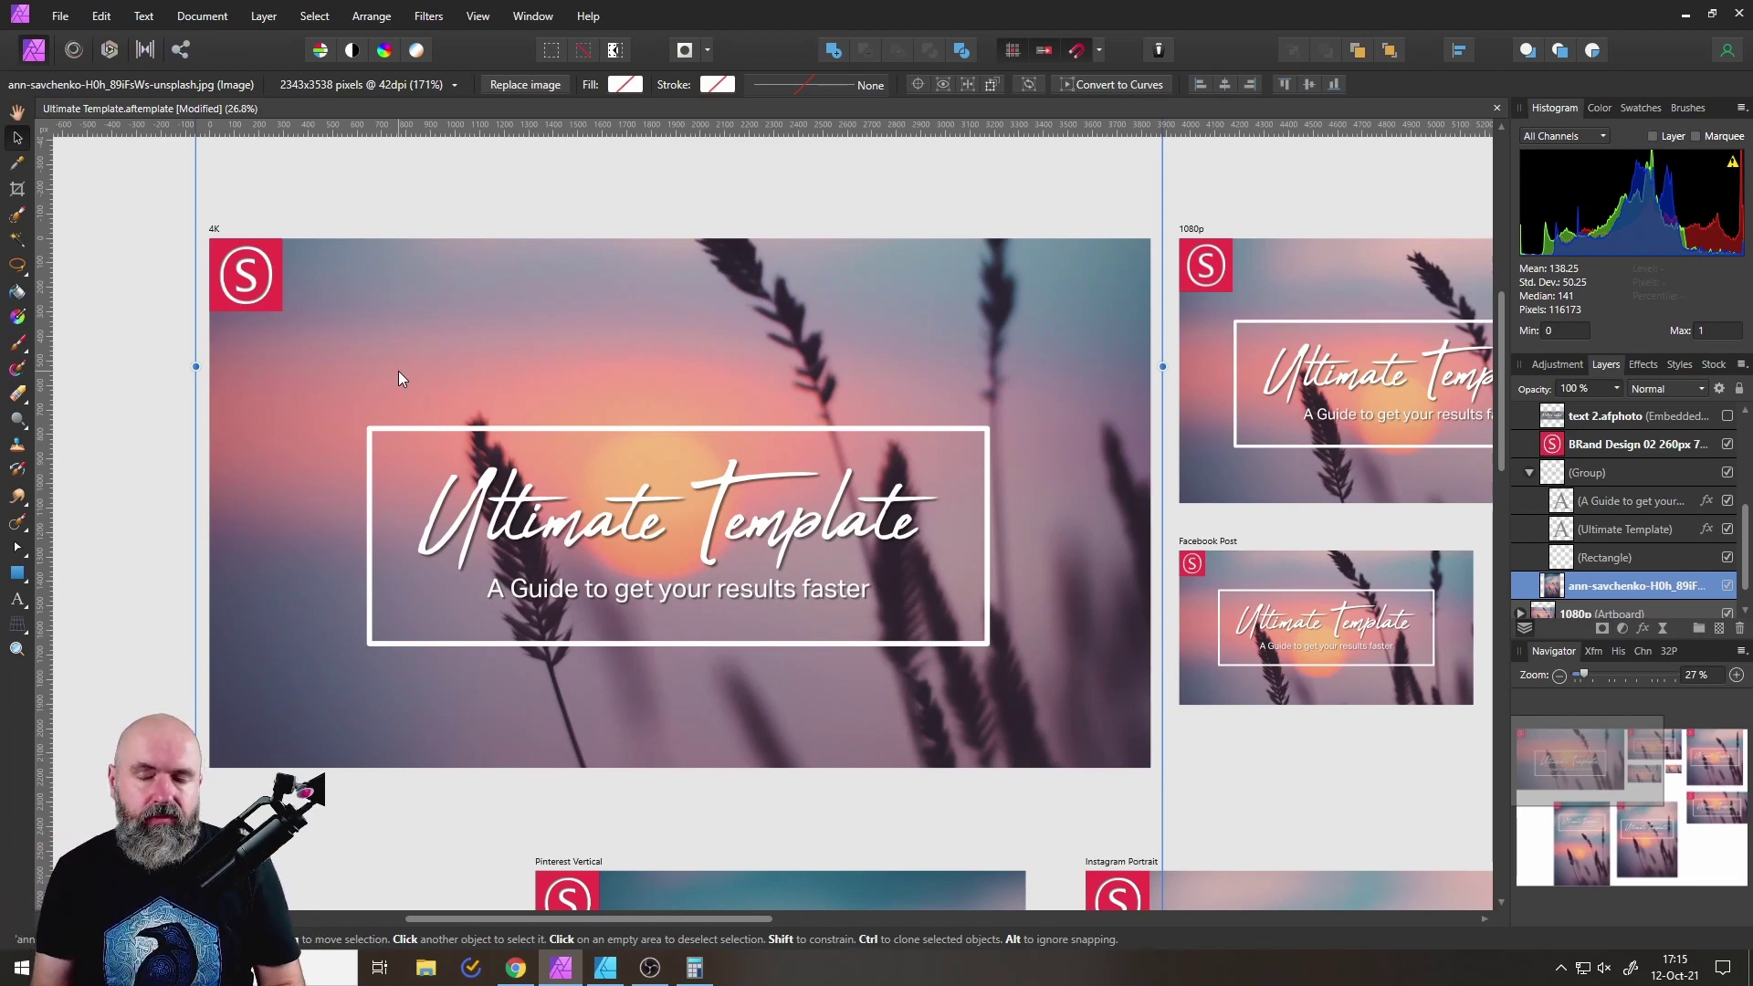
On the 4K artboard, hide the Ultimate Template group and show the embedded text 2.afphoto.
scroll(436, 378, "down", 5)
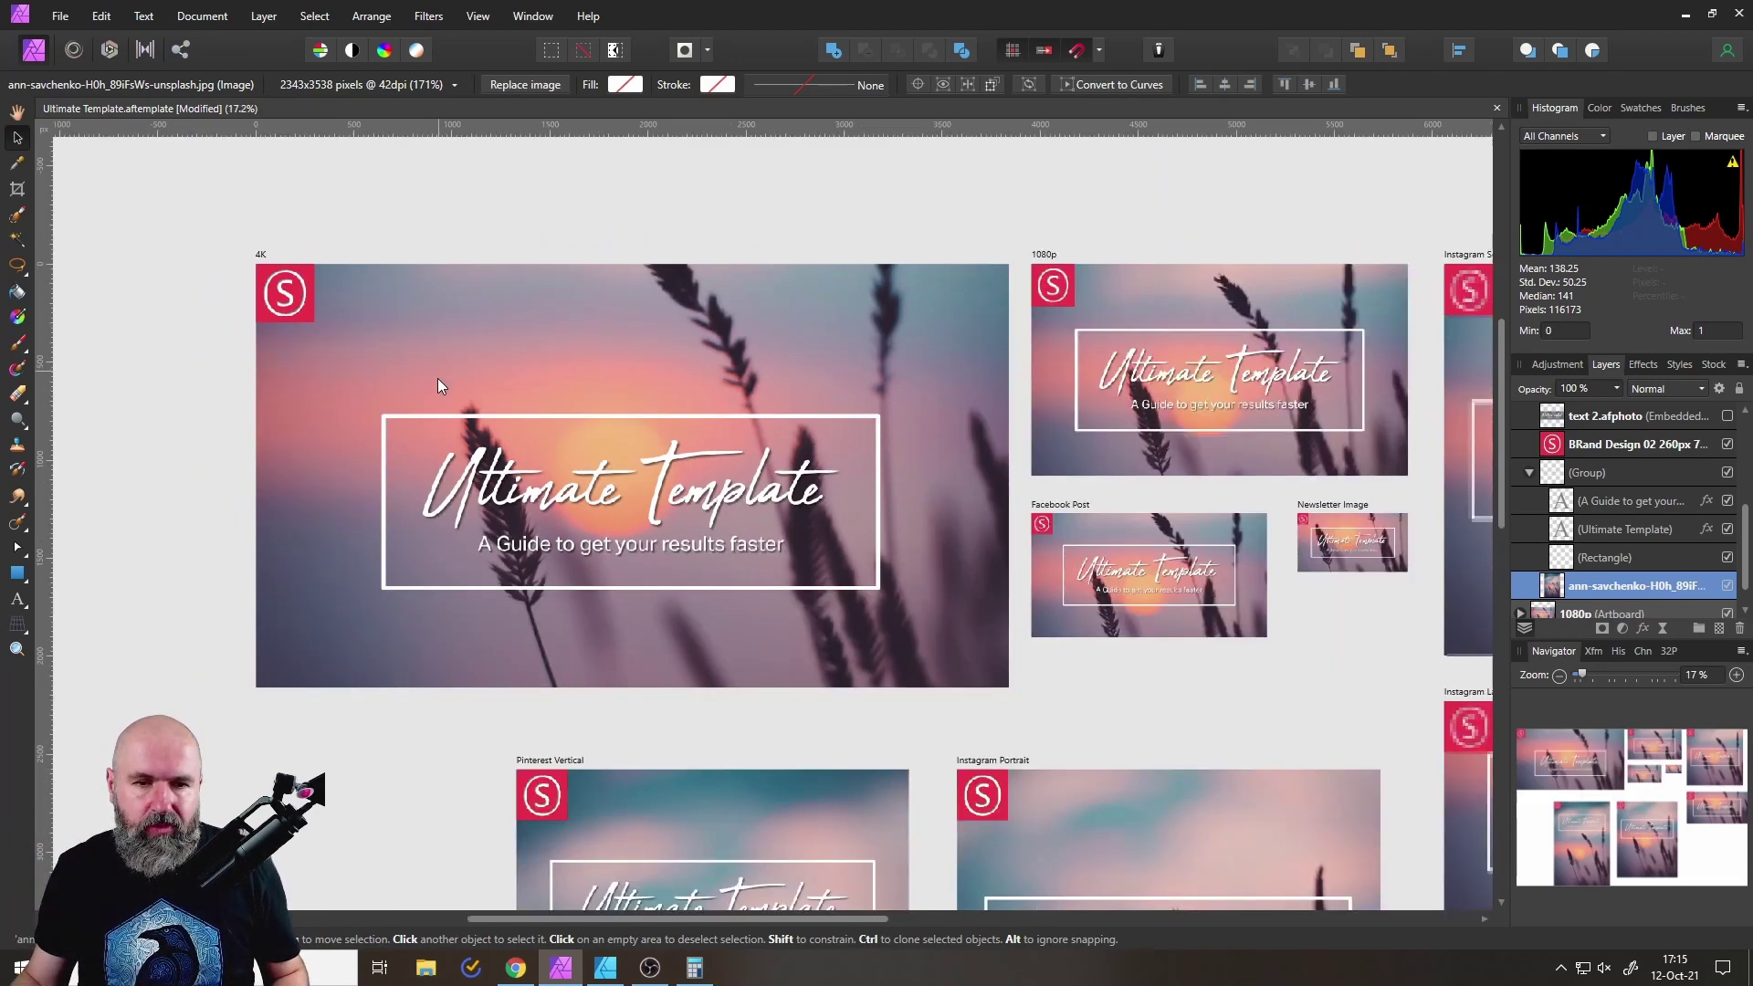
scroll(722, 419, "up", 2)
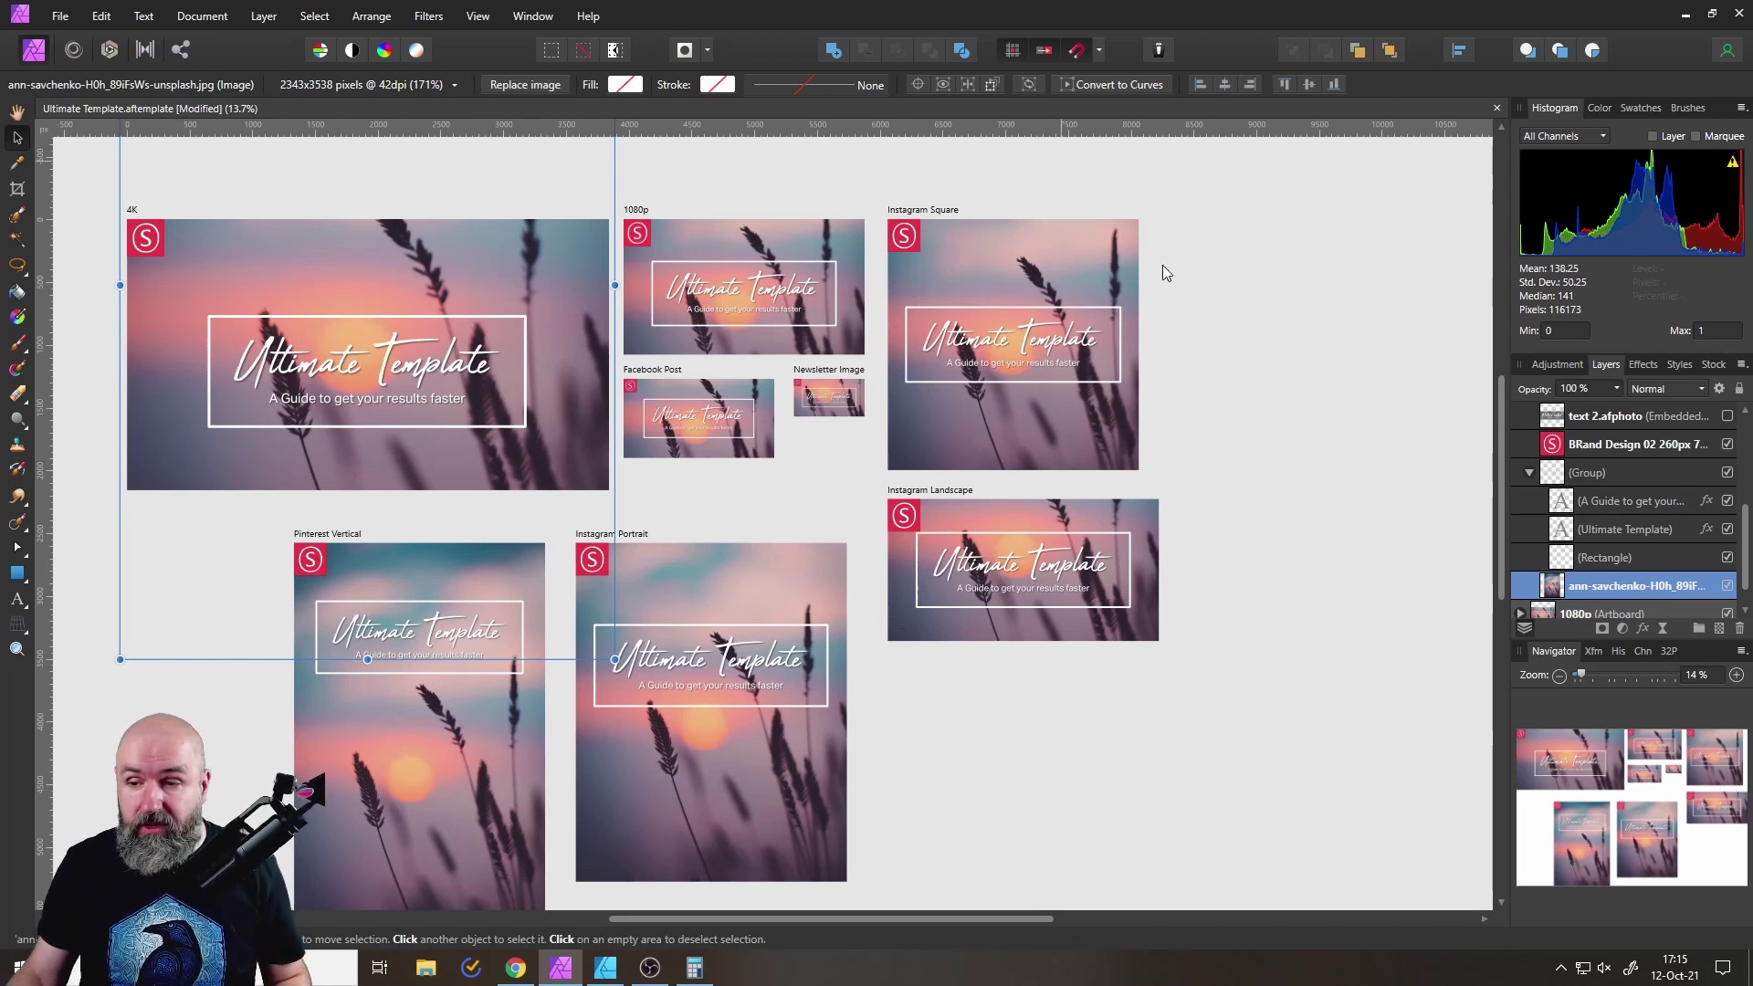
left_click(1531, 473)
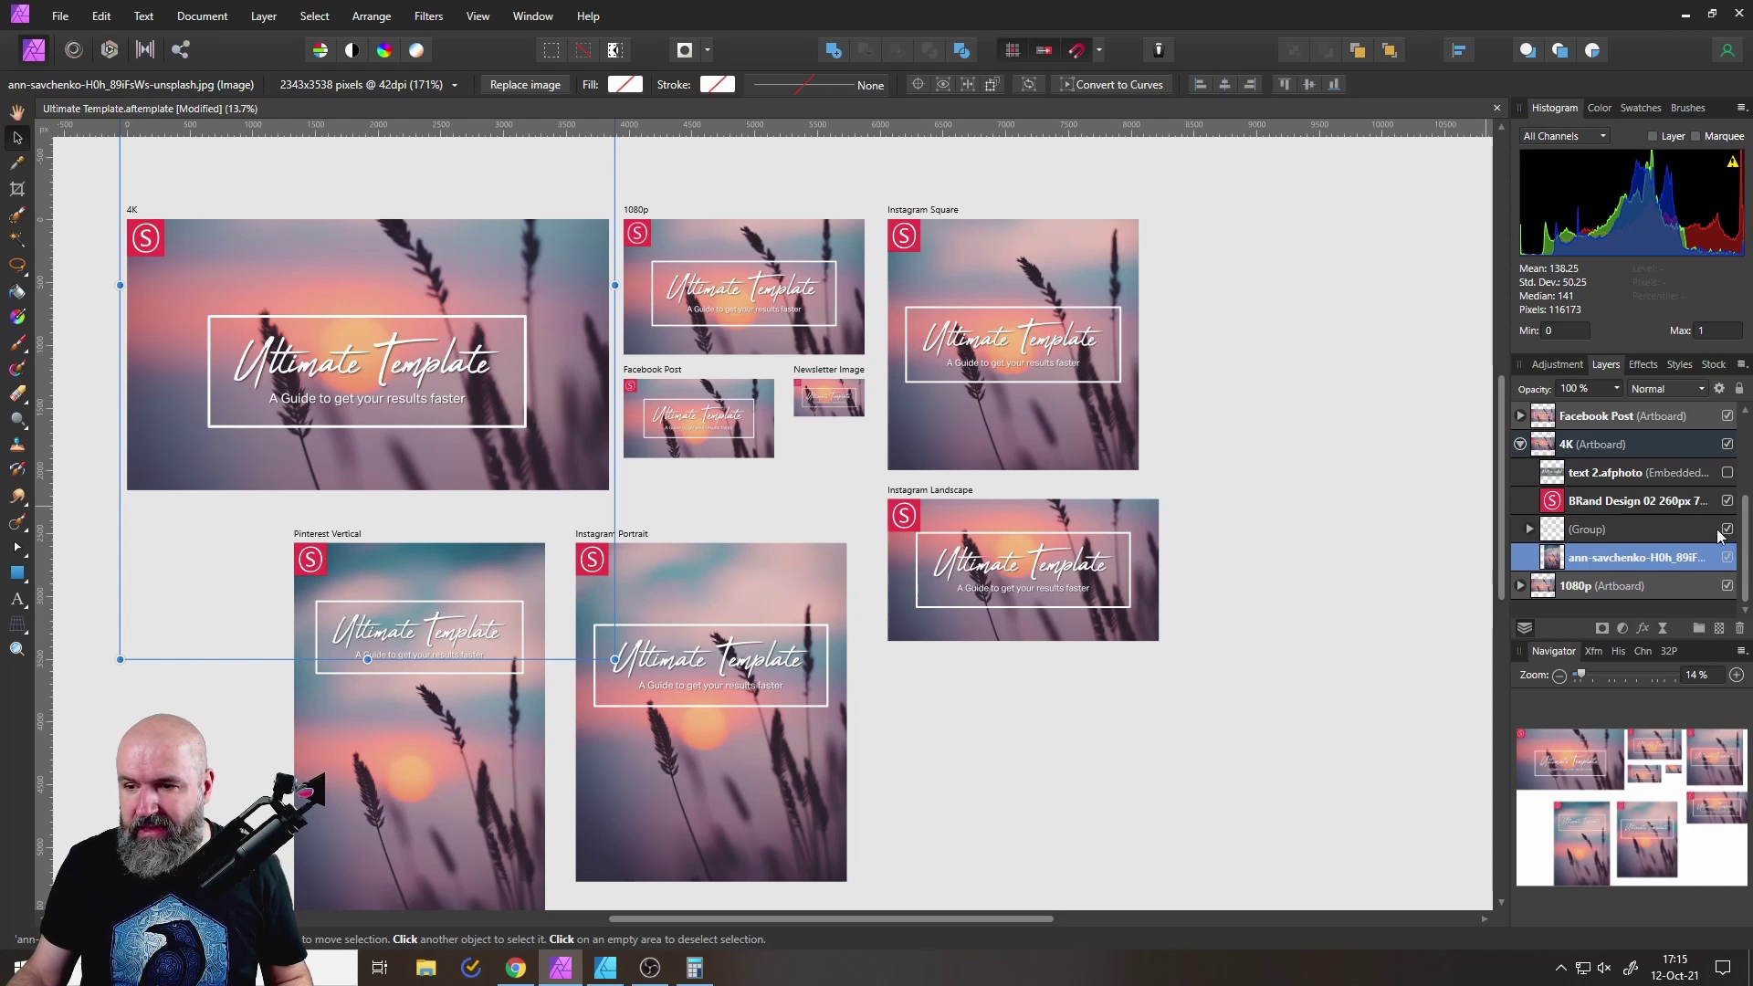
left_click(1611, 532)
left_click(1728, 530)
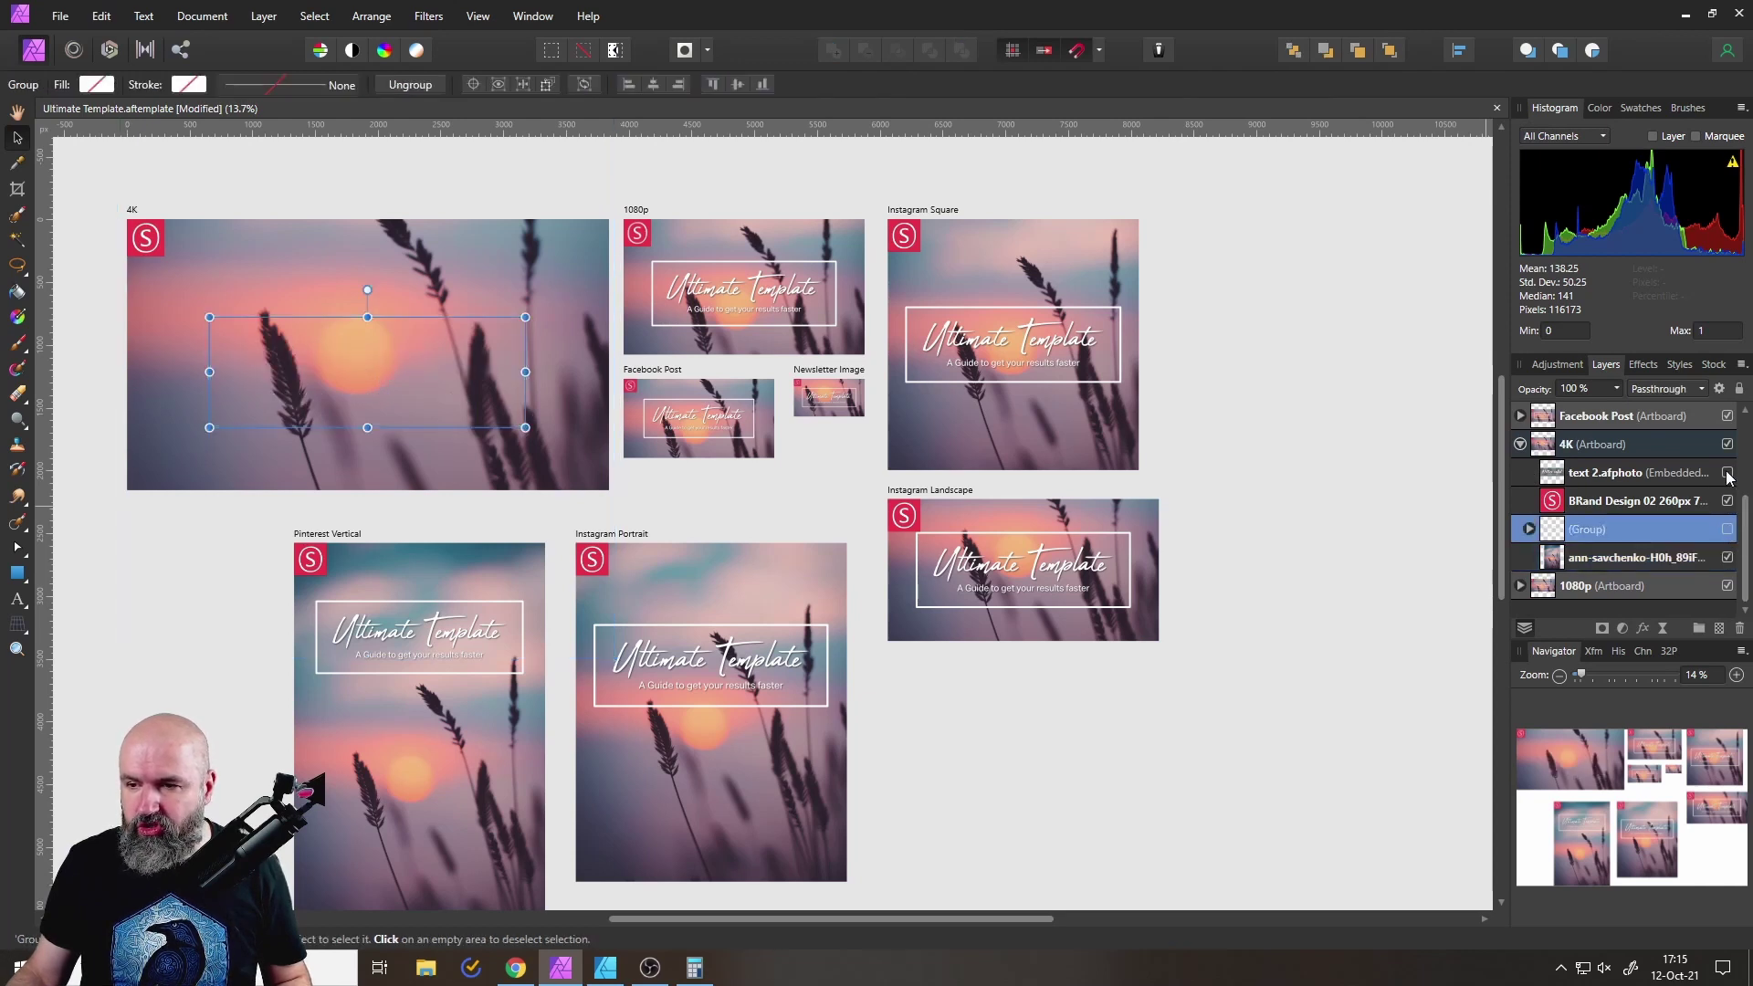
left_click(1728, 473)
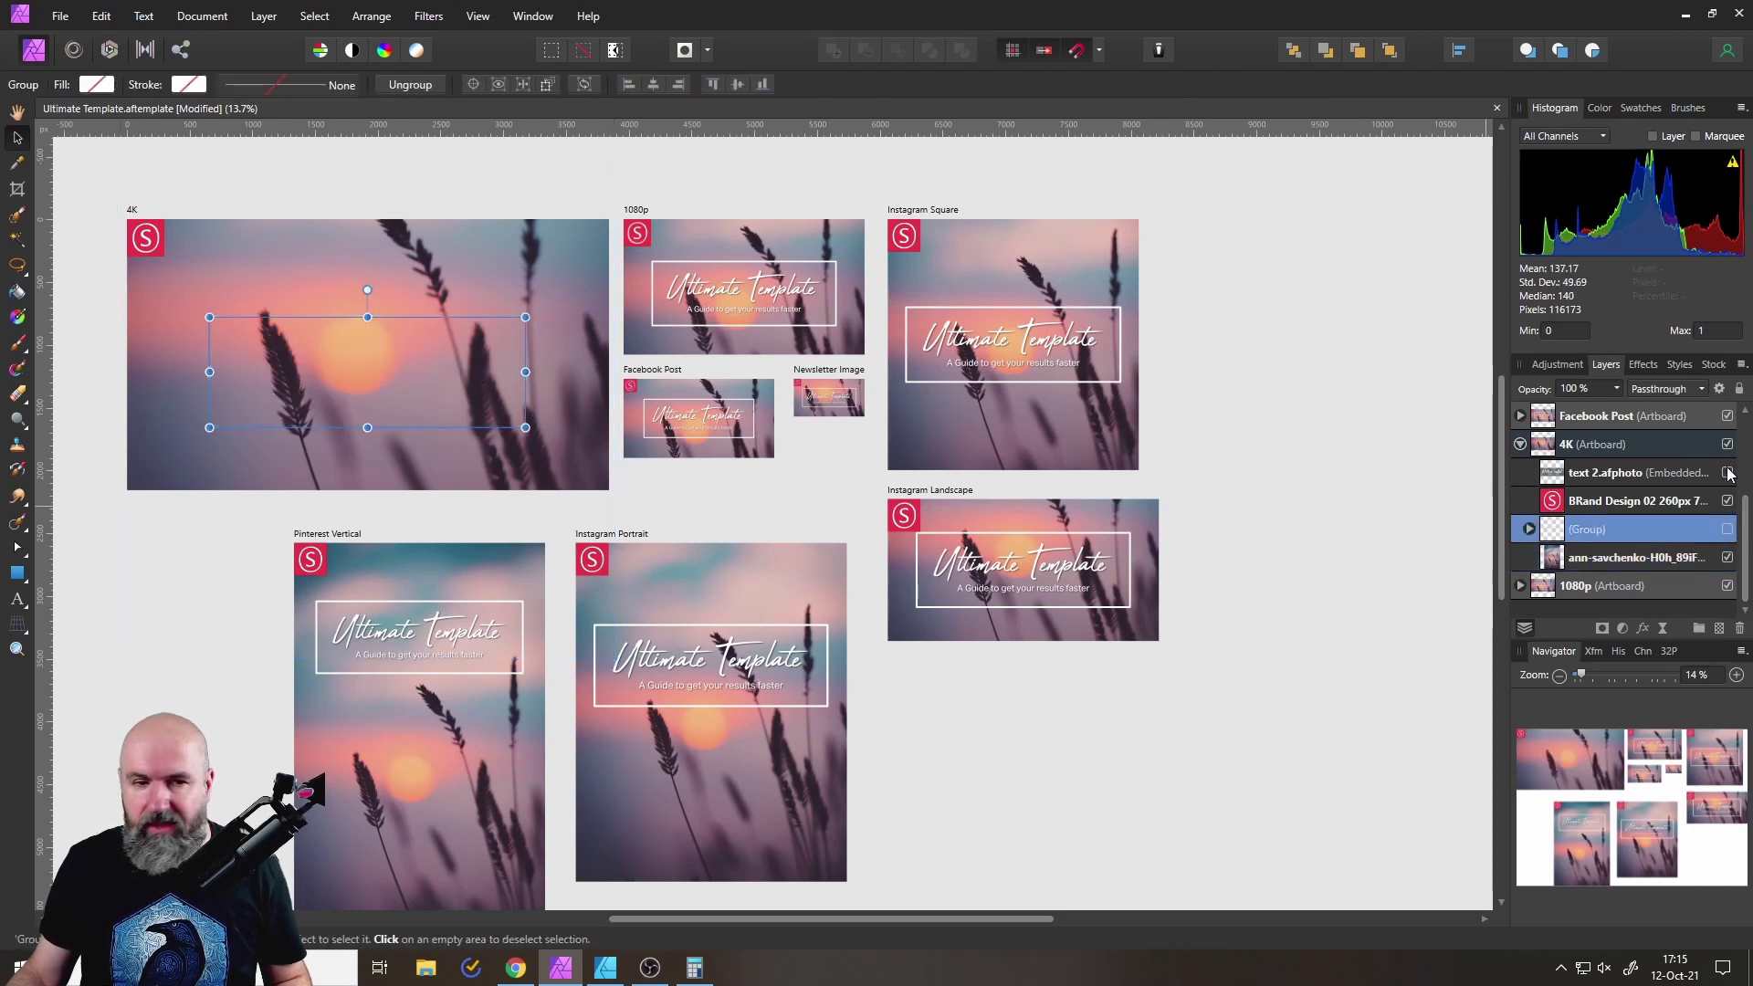
Hide the 1080p Ultimate Template group, show its embedded Nature called text, then select 4K's.
left_click(735, 306)
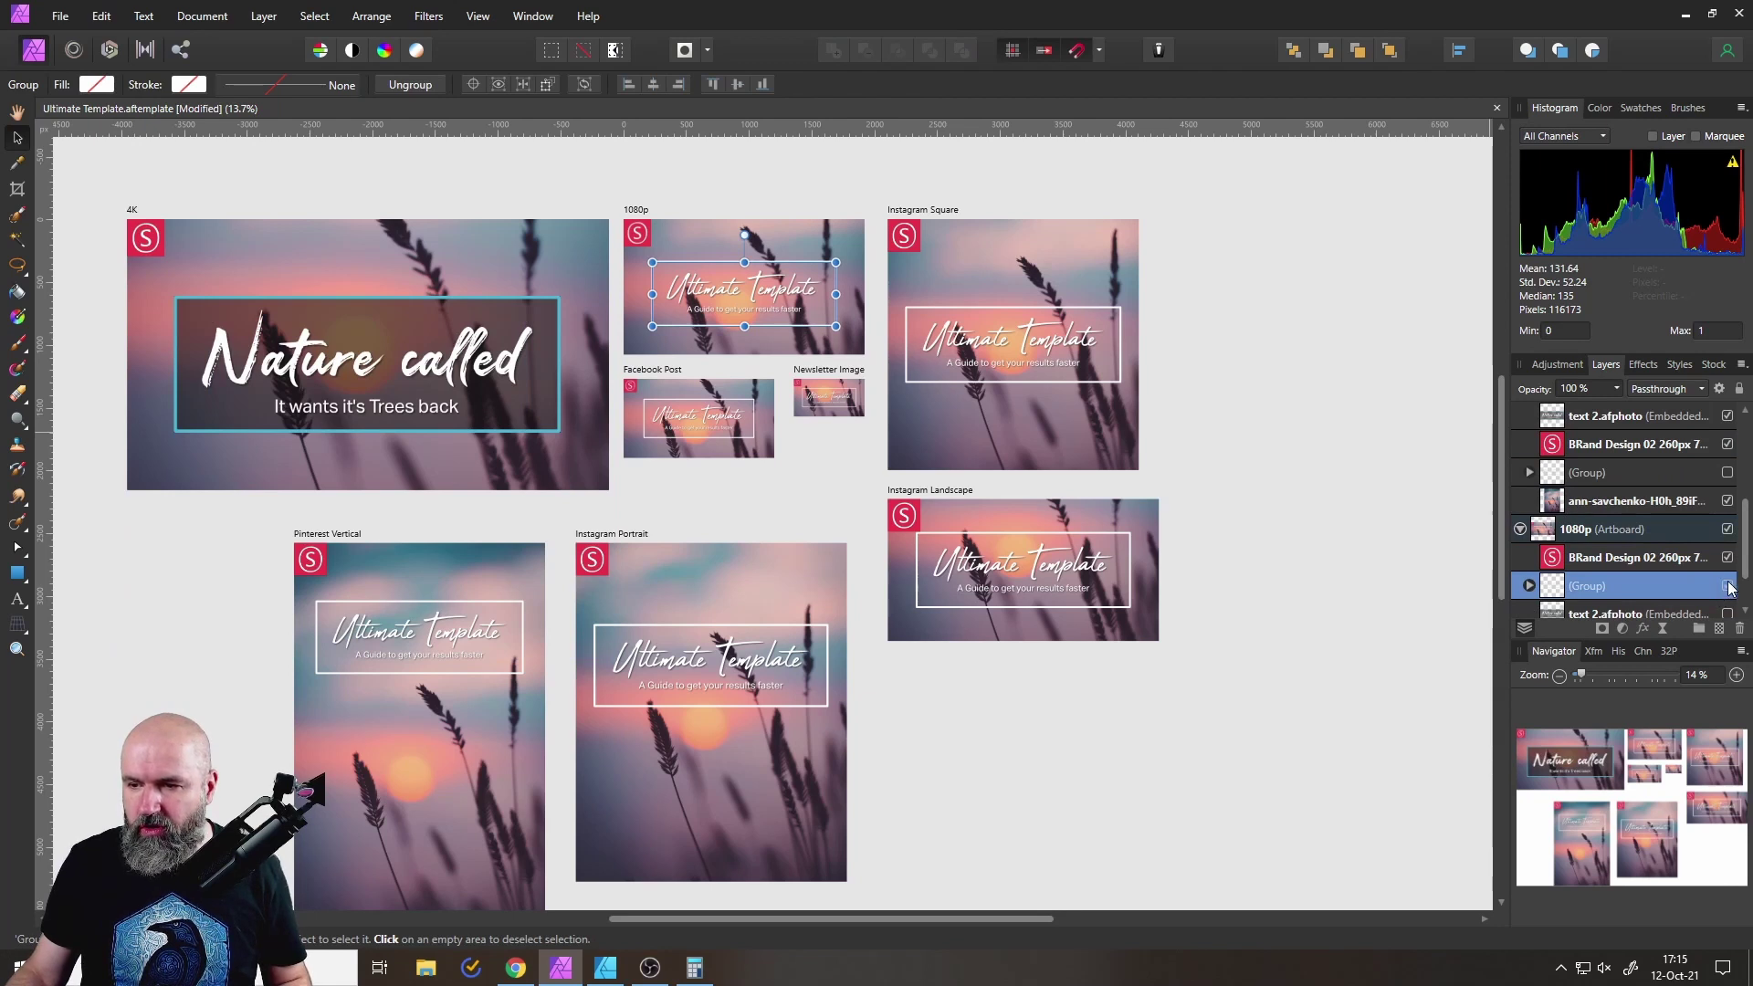
left_click(1727, 585)
scroll(1731, 610, "down", 1)
left_click(1728, 585)
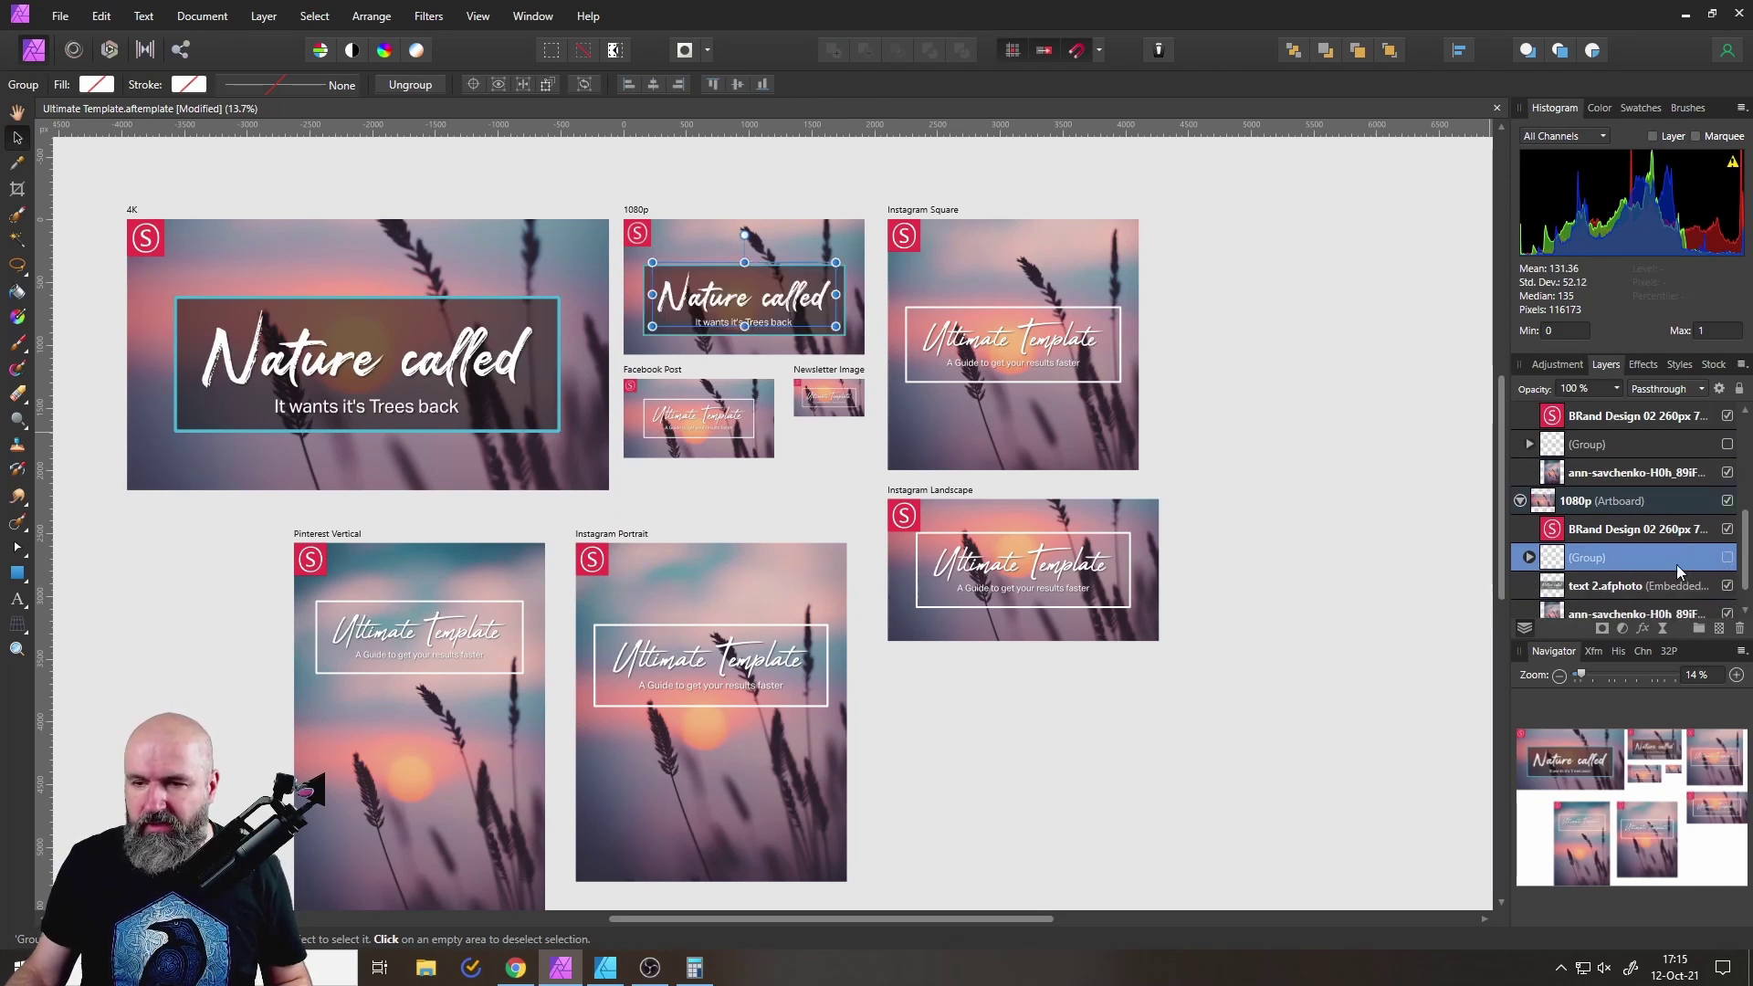
left_click(371, 342)
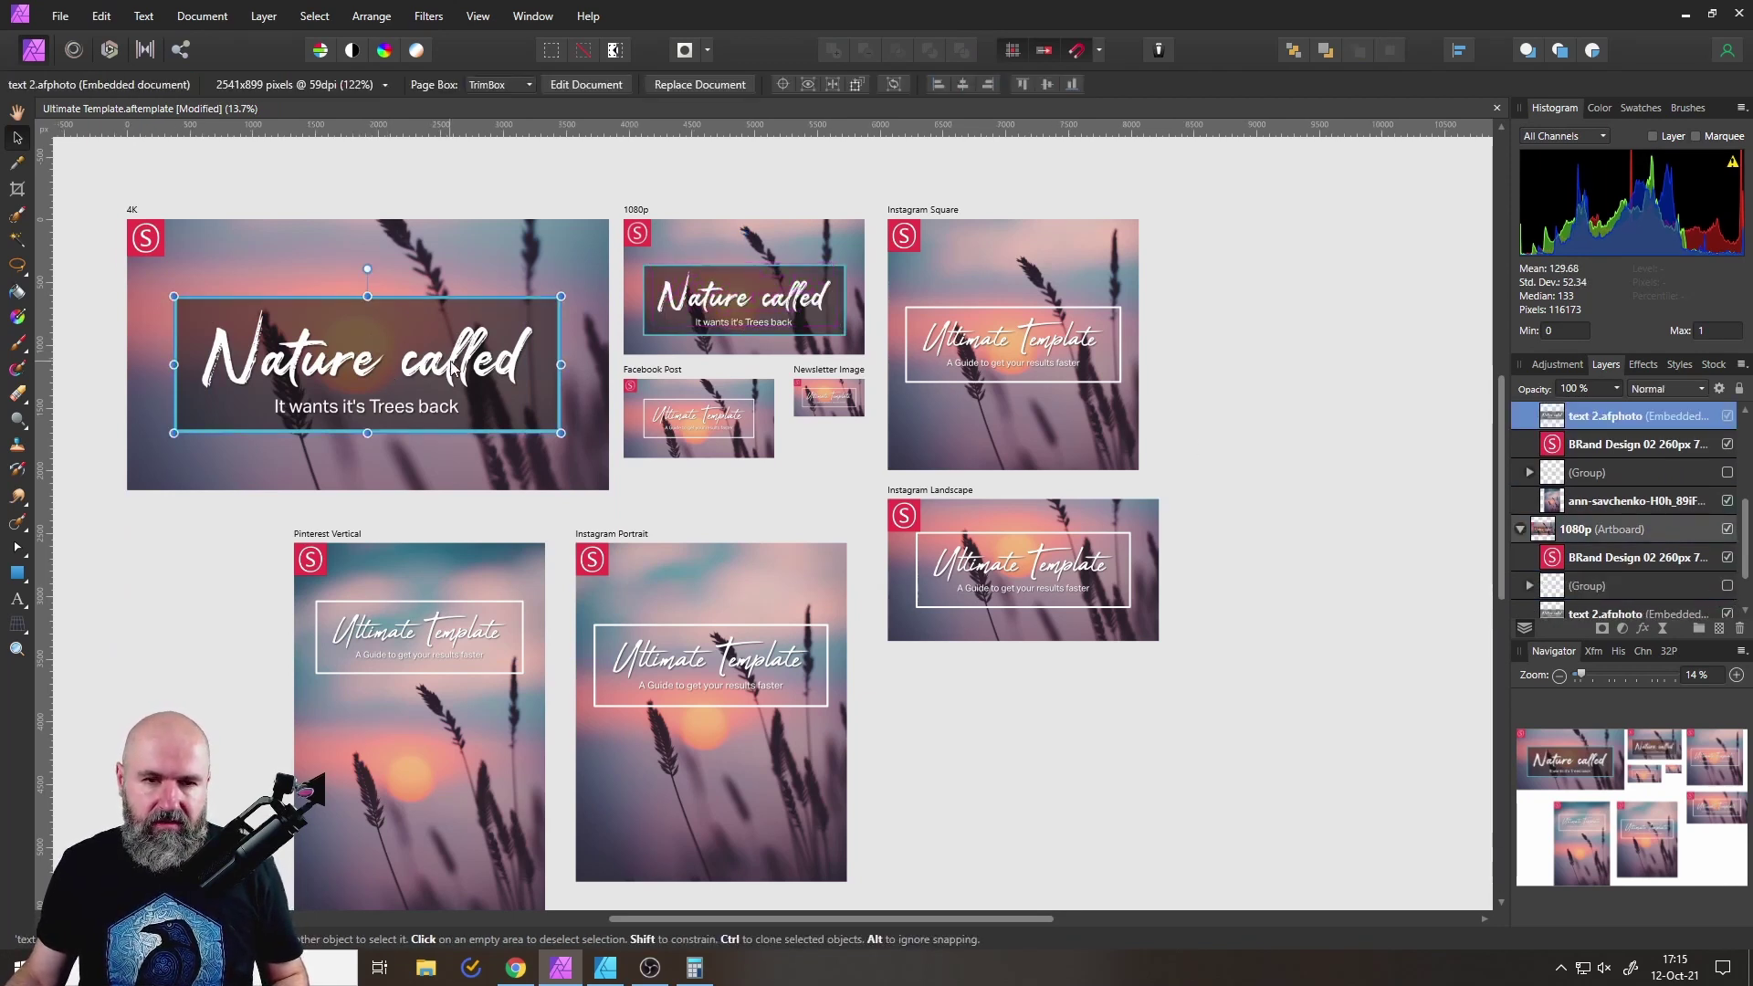
scroll(387, 365, "up", 3)
scroll(603, 251, "up", 3)
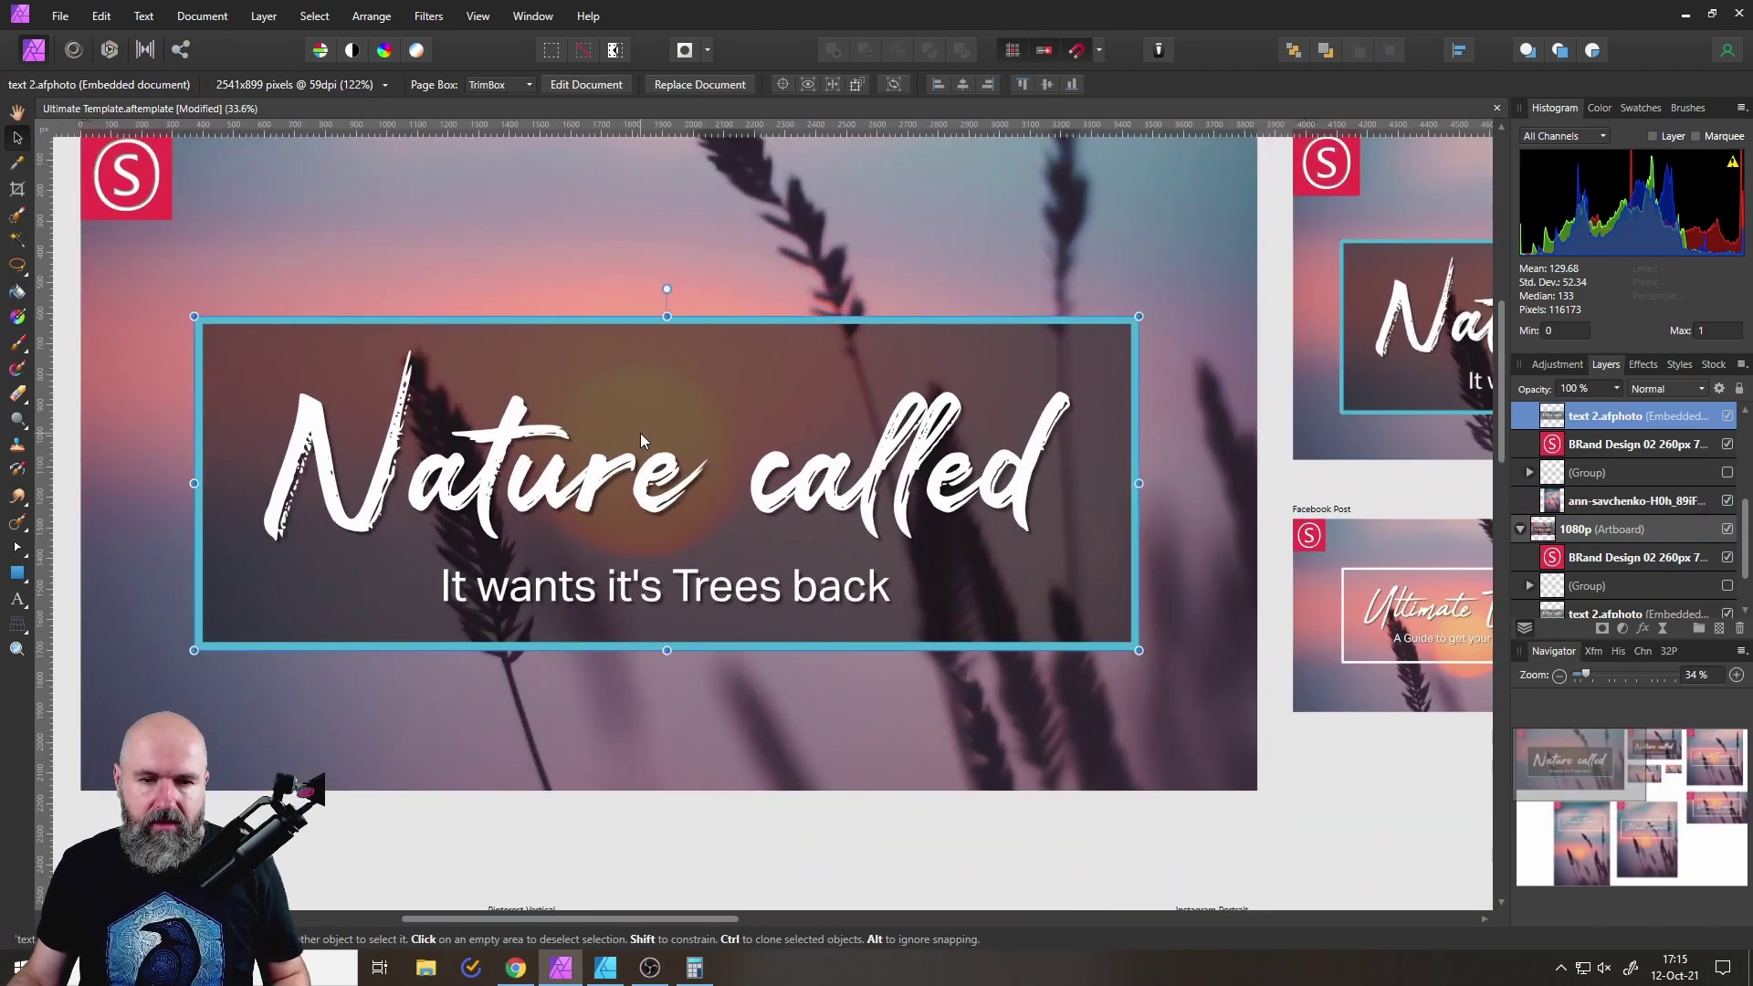
left_click_drag(700, 431, 1108, 454)
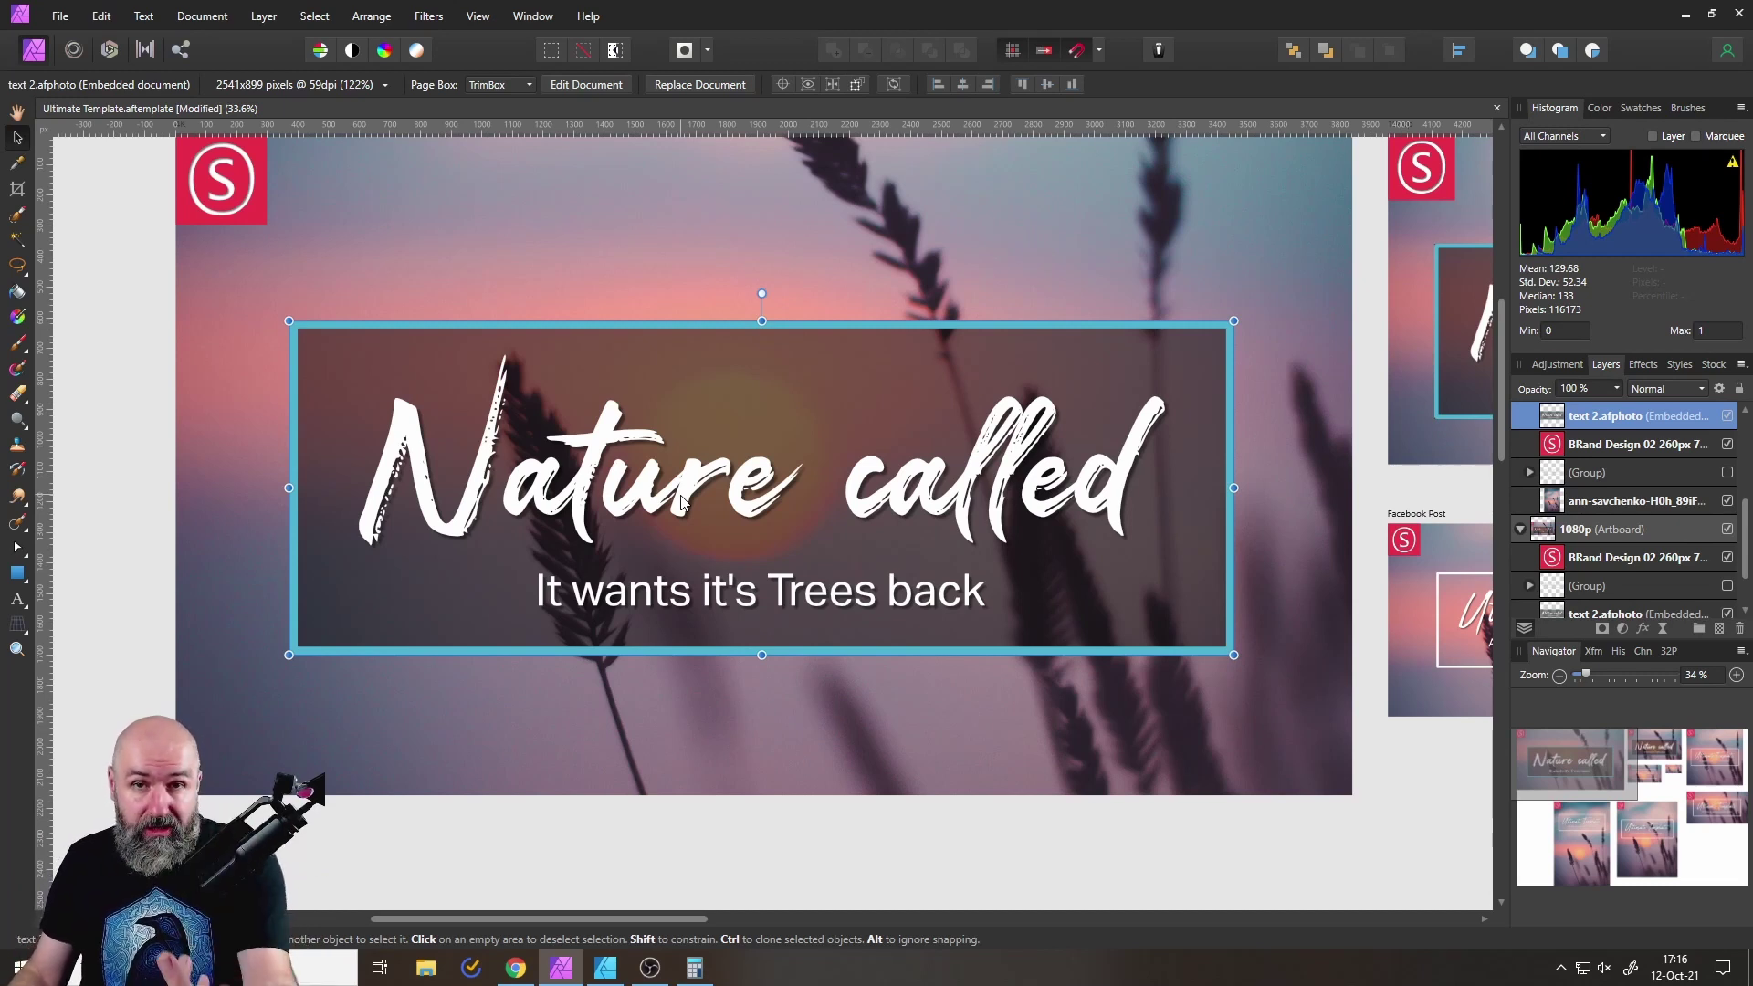
left_click(180, 18)
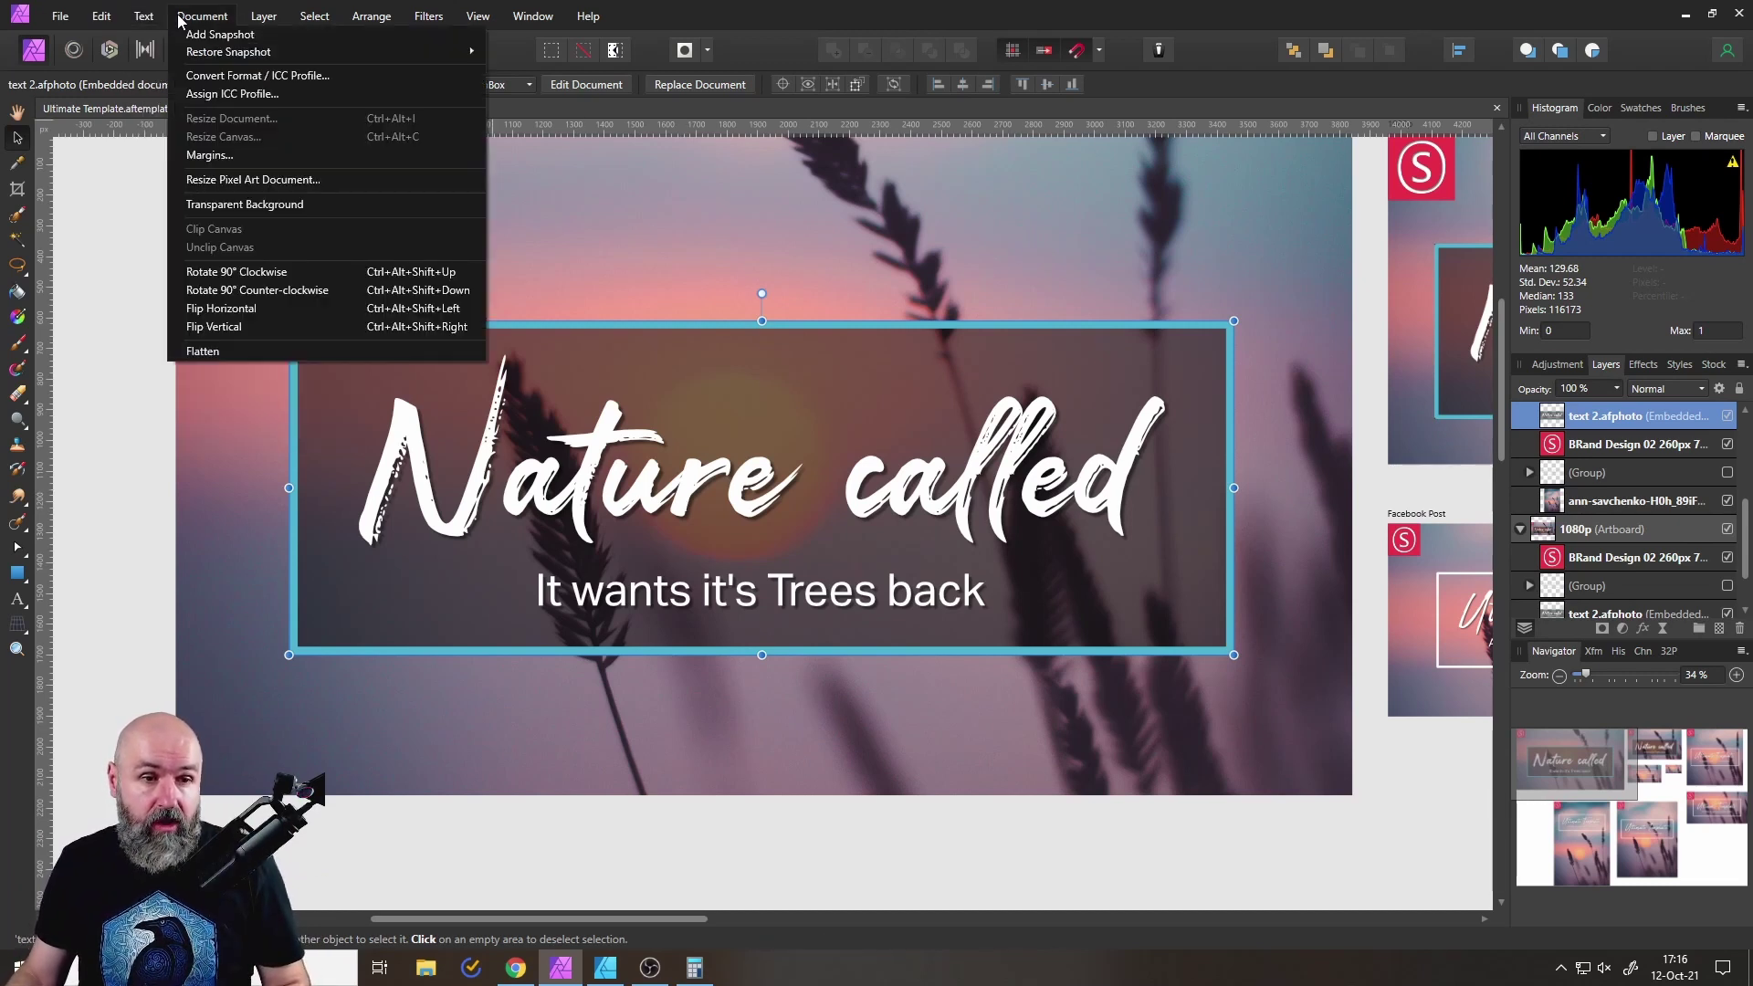
Turn on Document > Transparent Background, confirm it, deselect, and glance at the File menu.
left_click(177, 205)
left_click(203, 17)
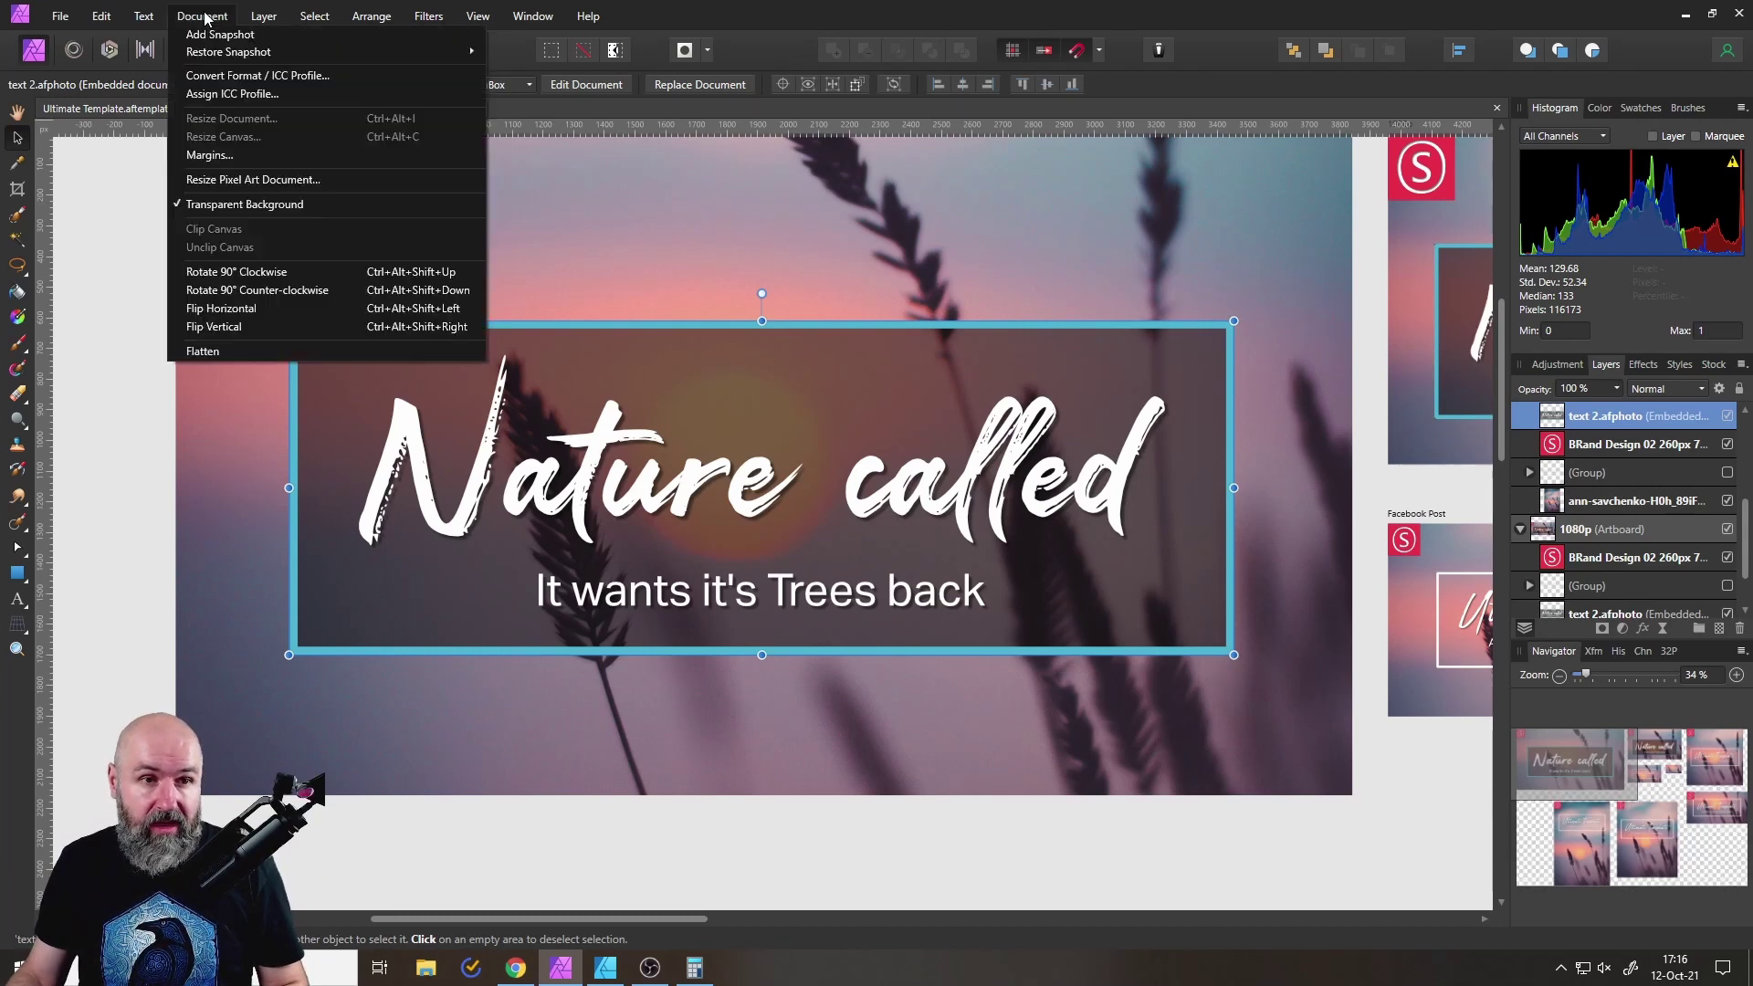
left_click(143, 206)
left_click(60, 16)
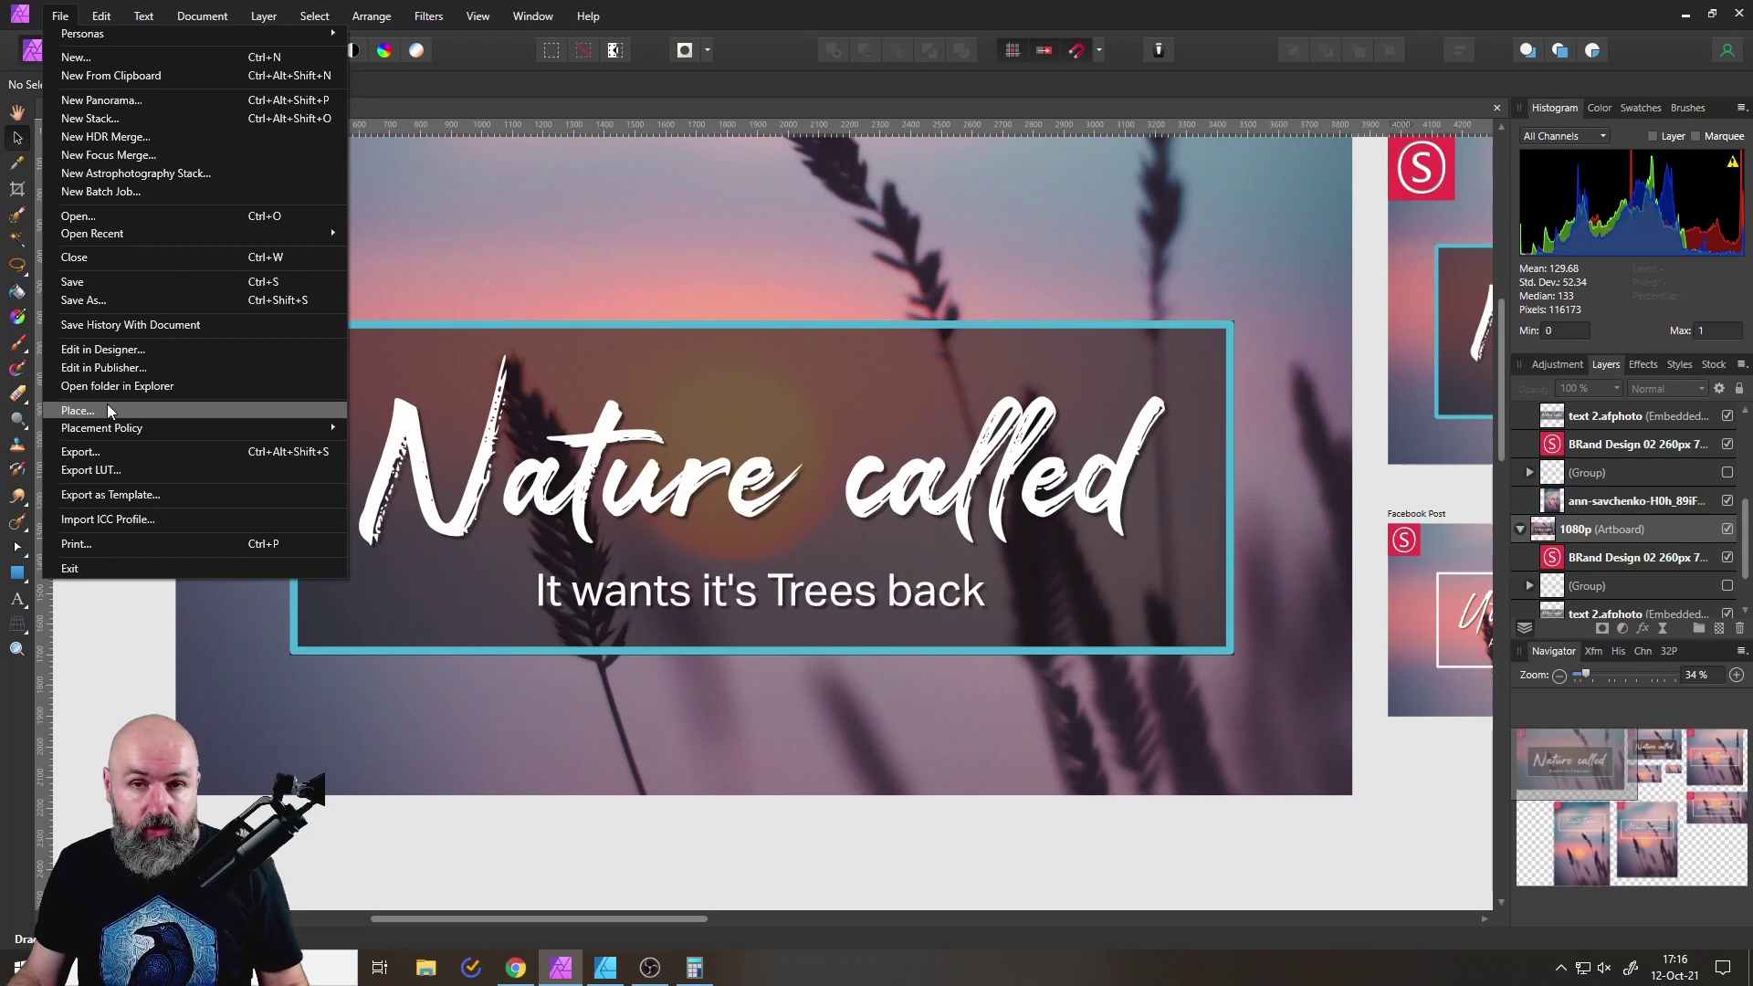
left_click(64, 17)
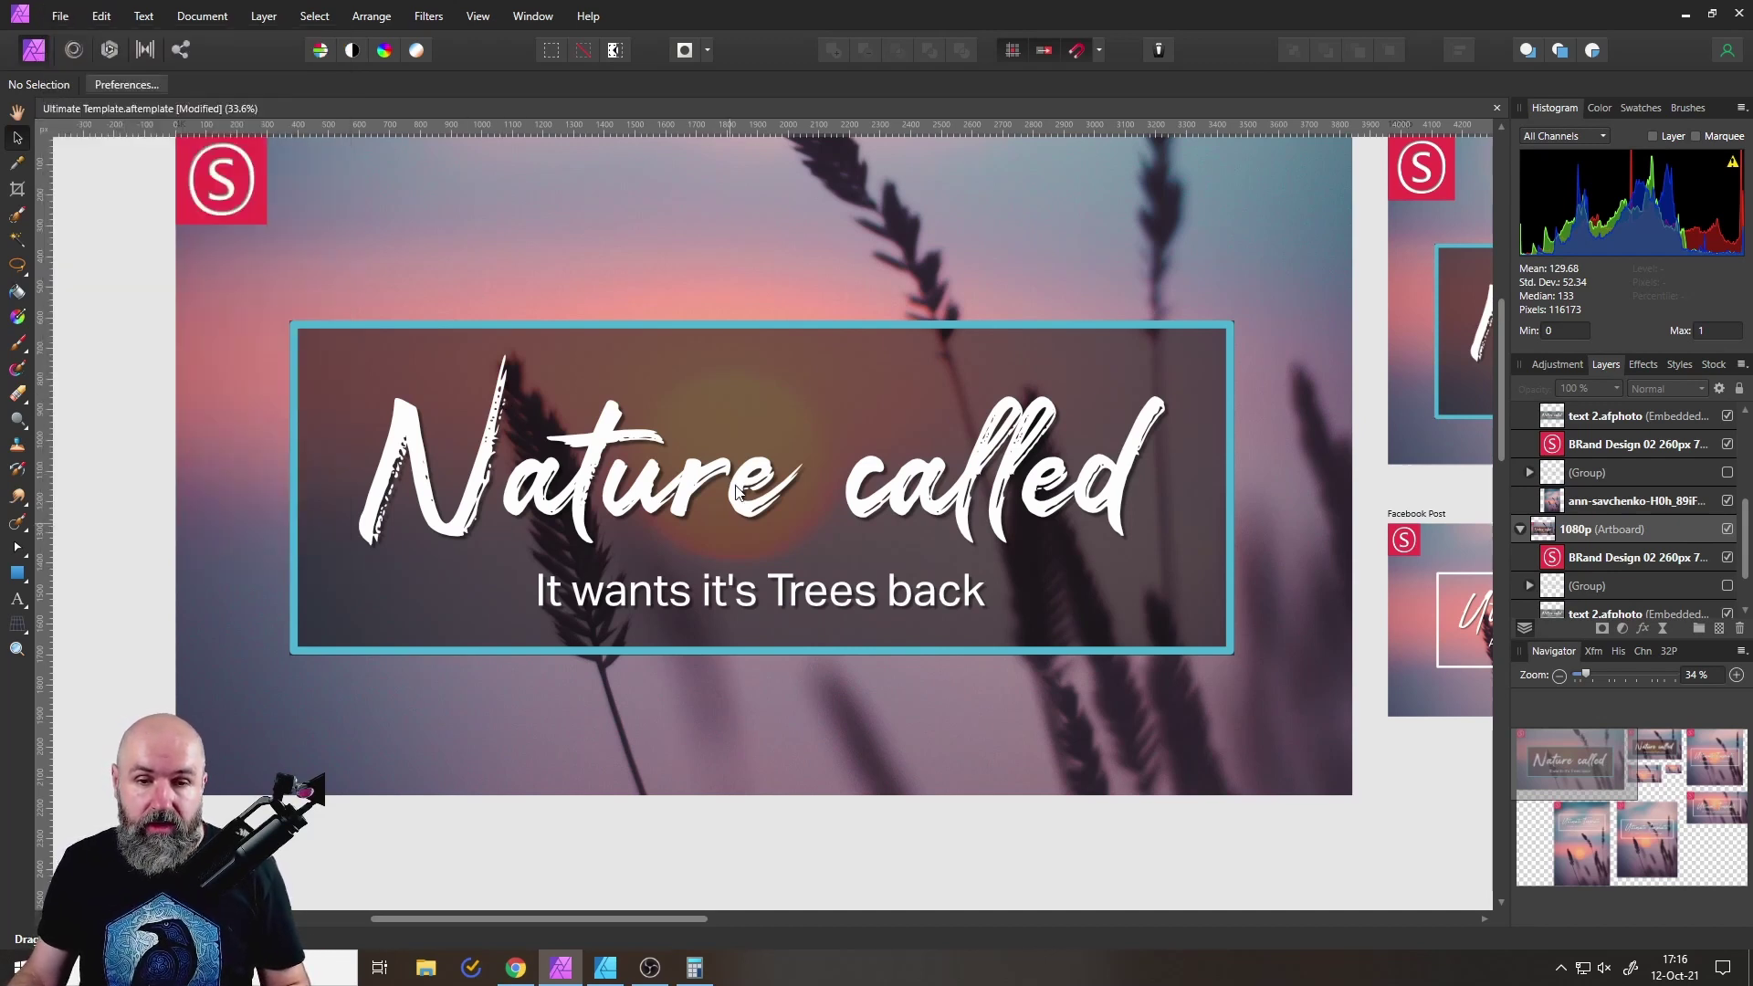
In the embedded text 2.afphoto, append ' now!!!' to the subtitle, then return to the template.
double_click(639, 467)
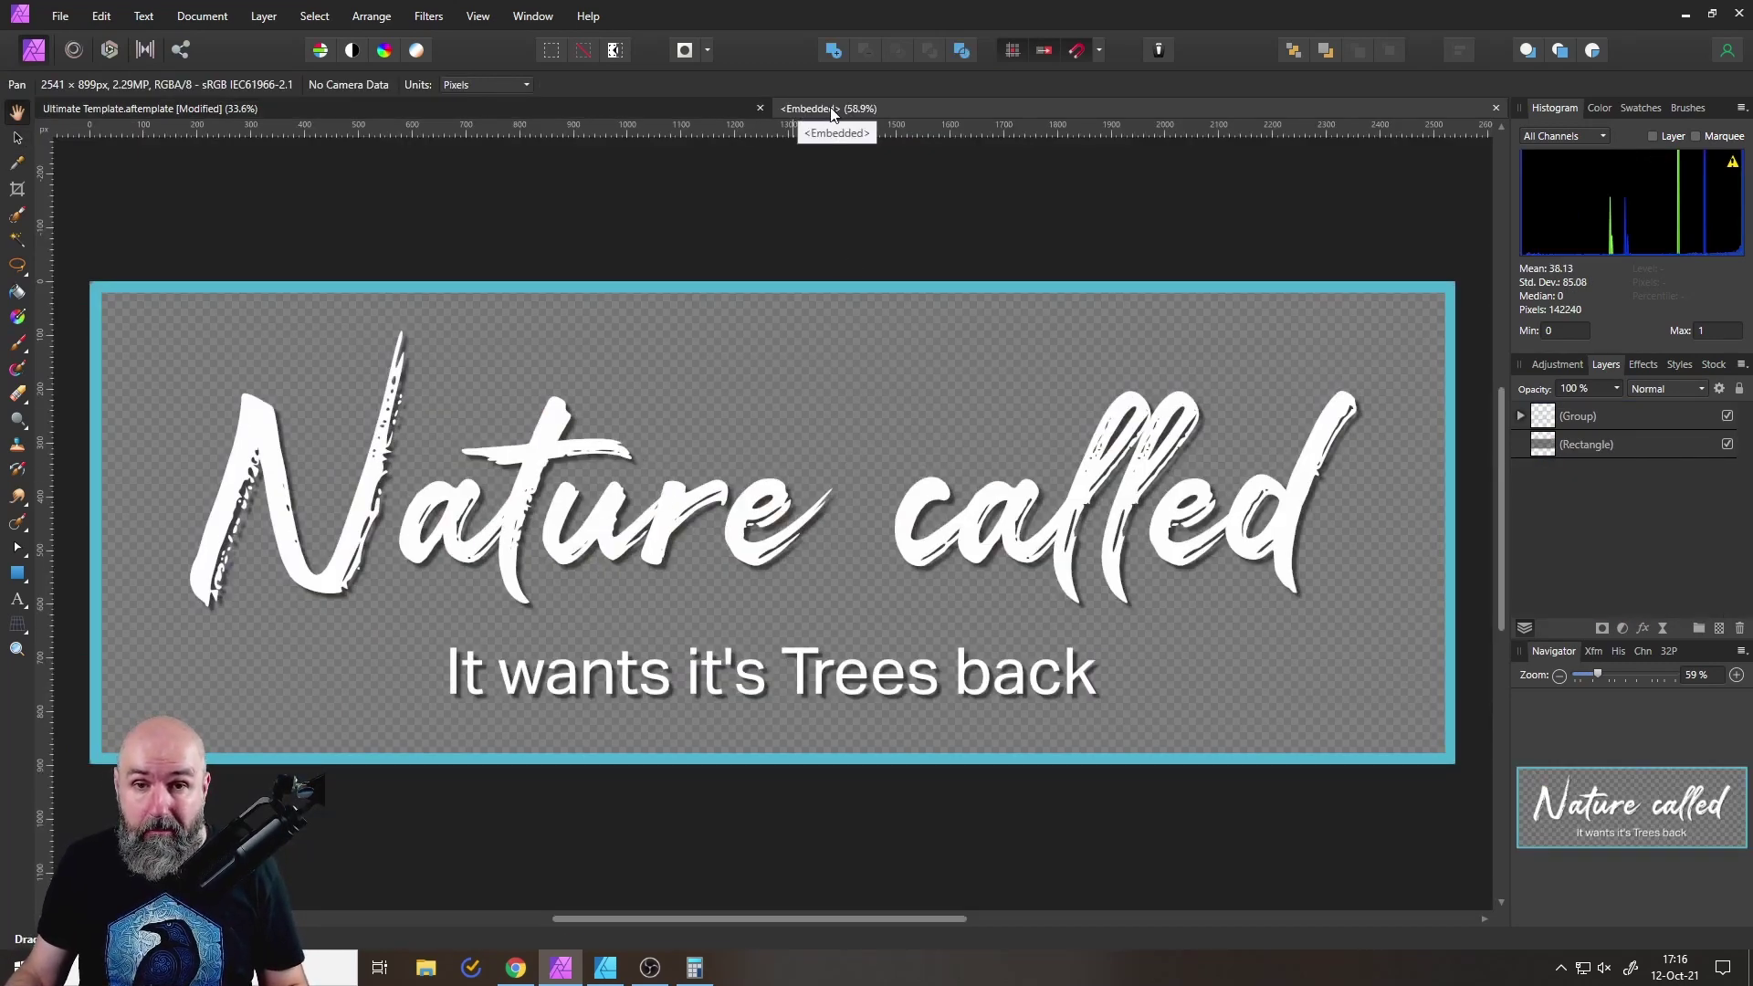
left_click(16, 599)
left_click(1081, 674)
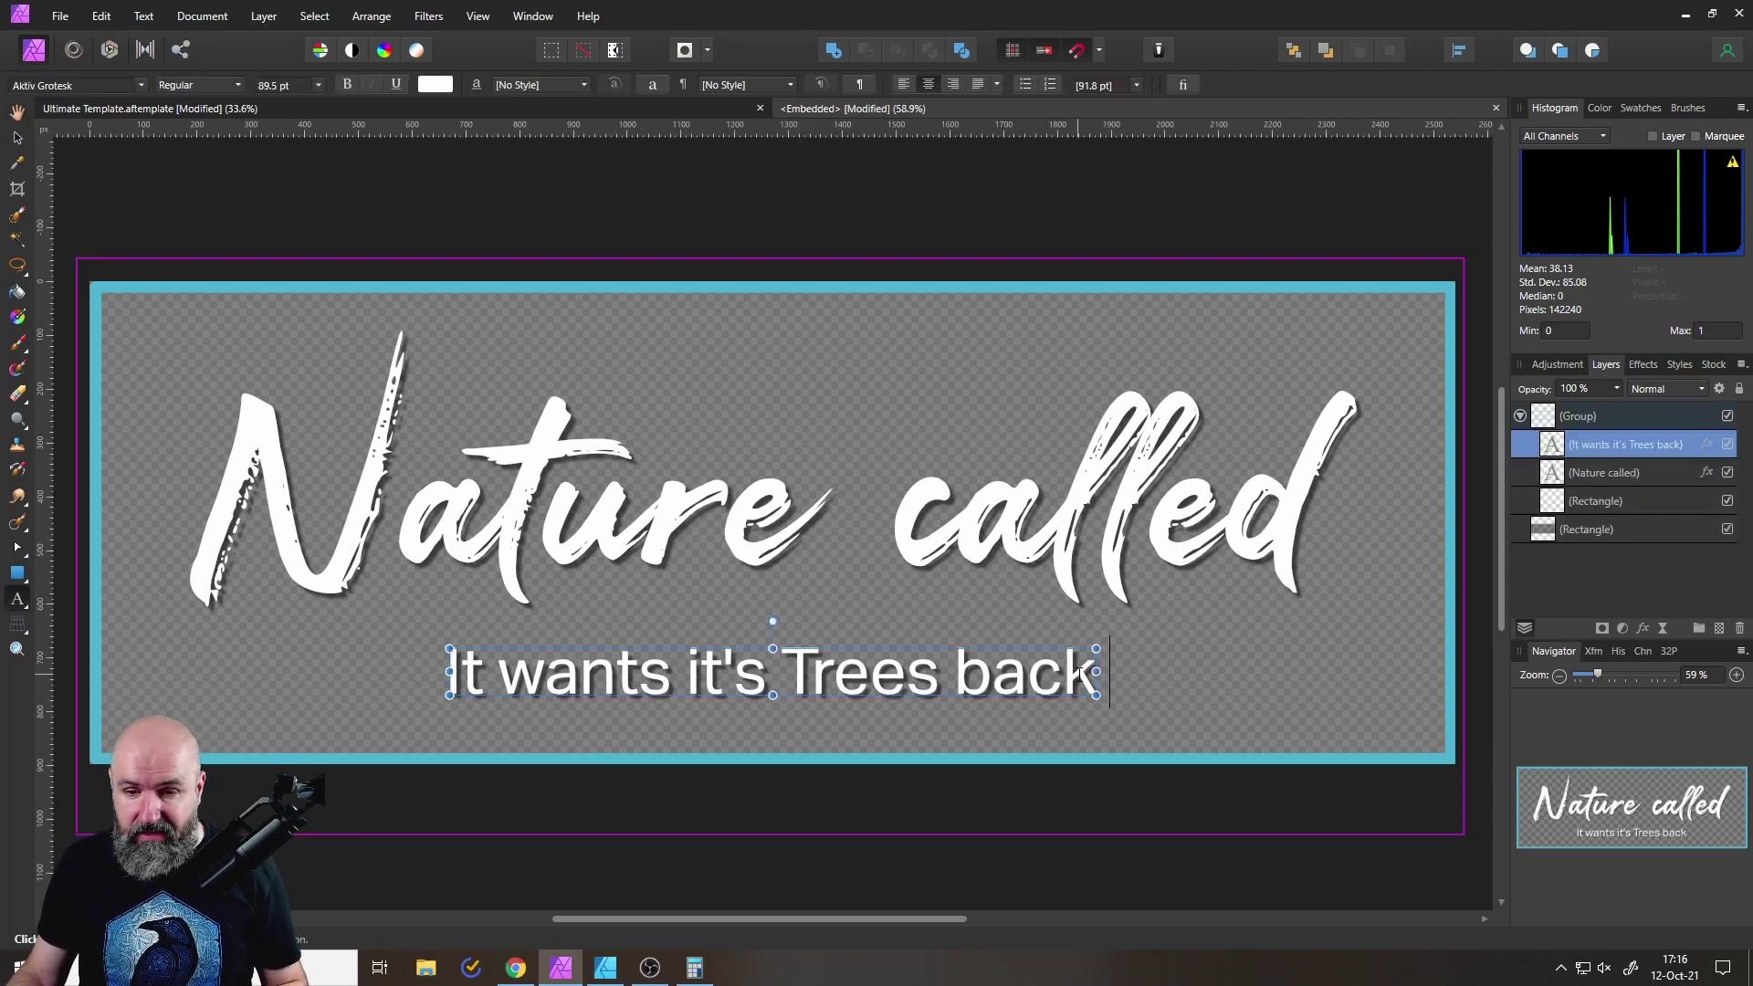
type("N")
key("BackSpace")
type("n")
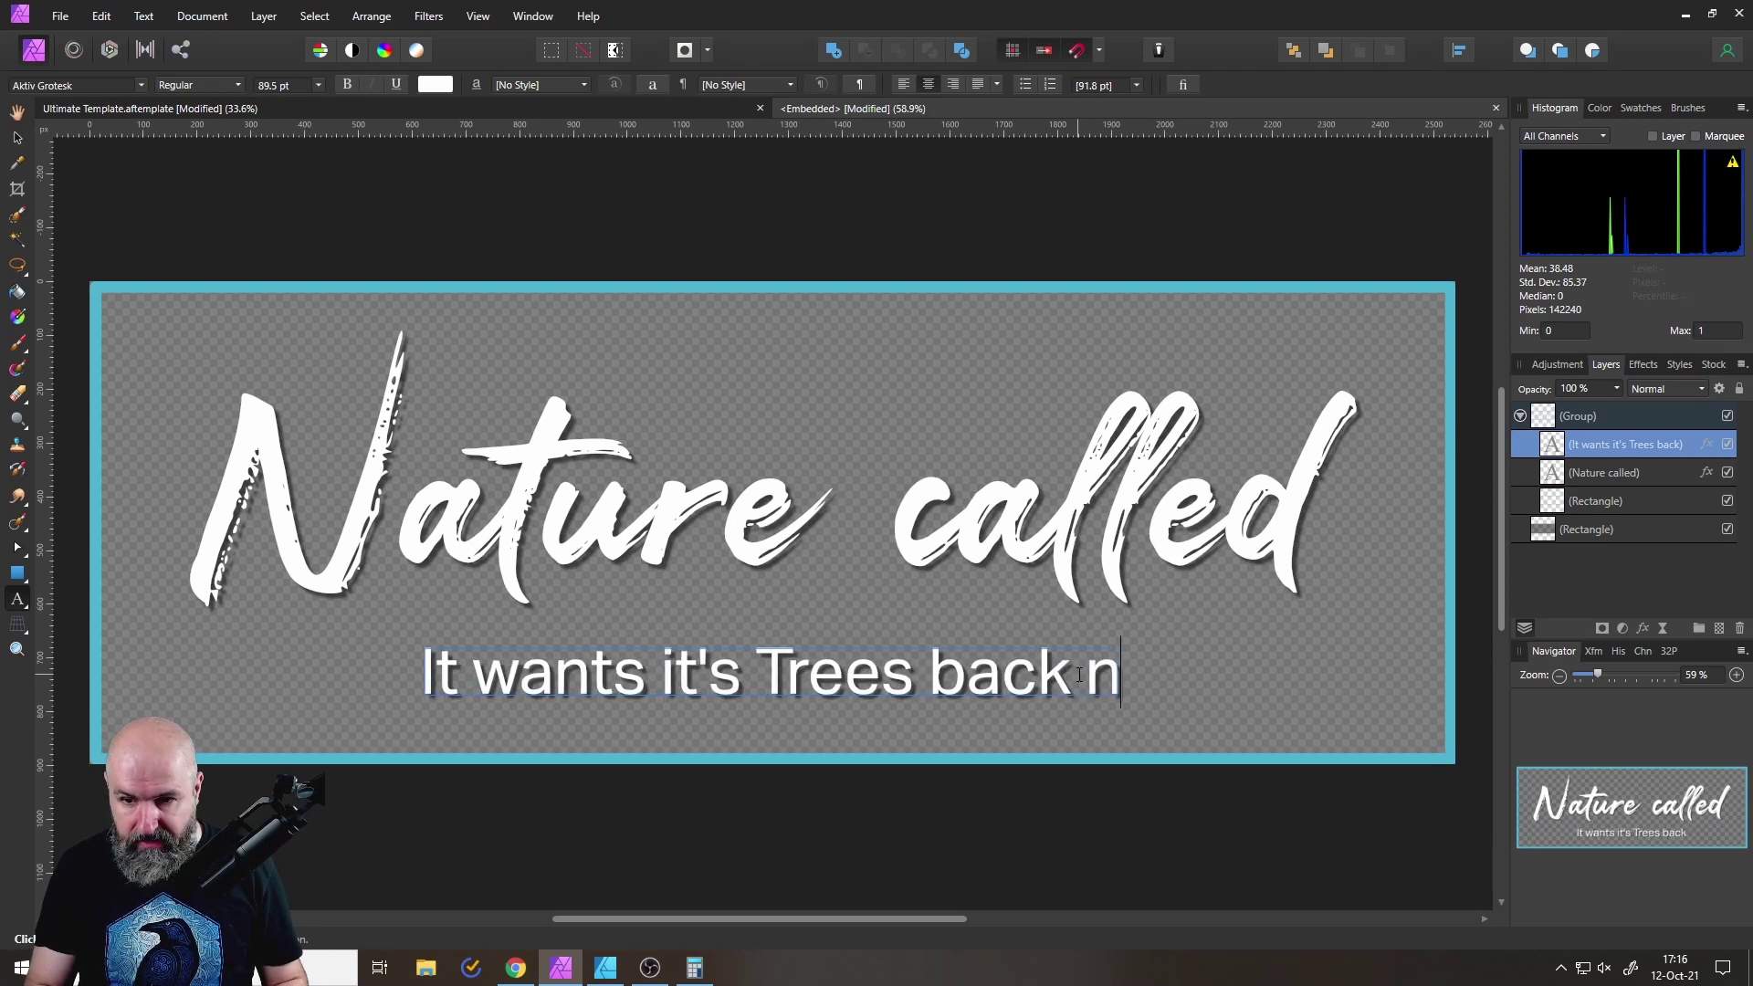
type("ow!!!")
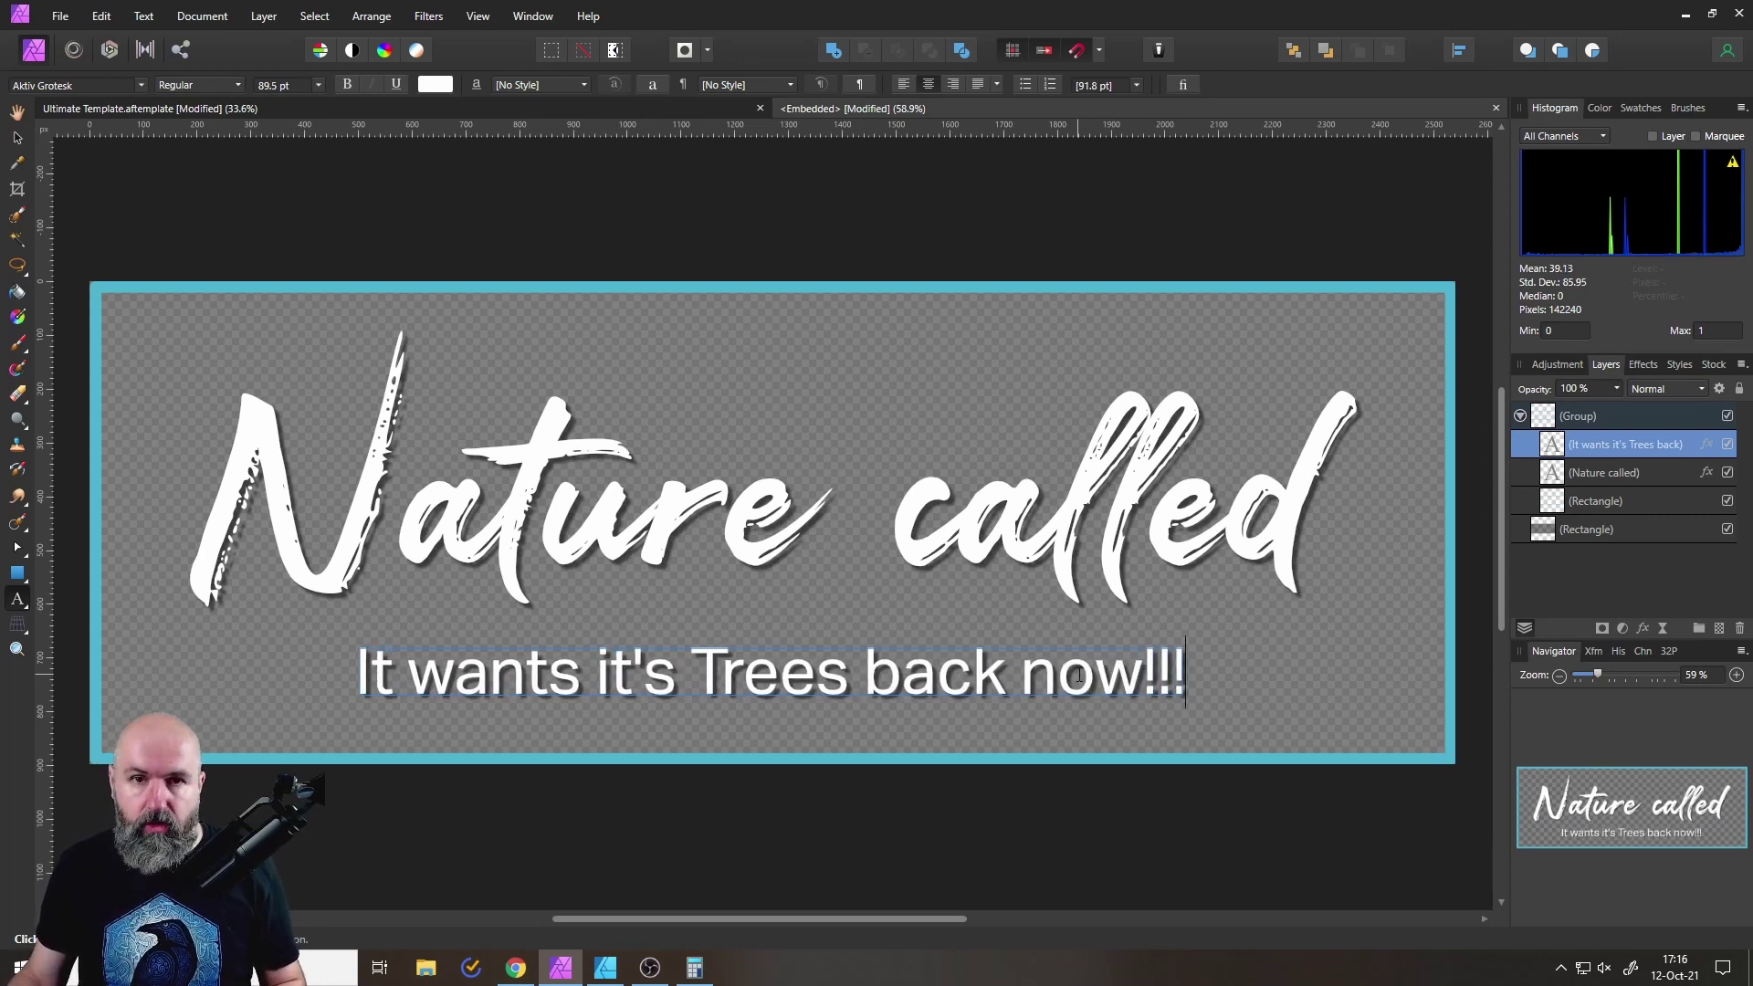
key("Escape")
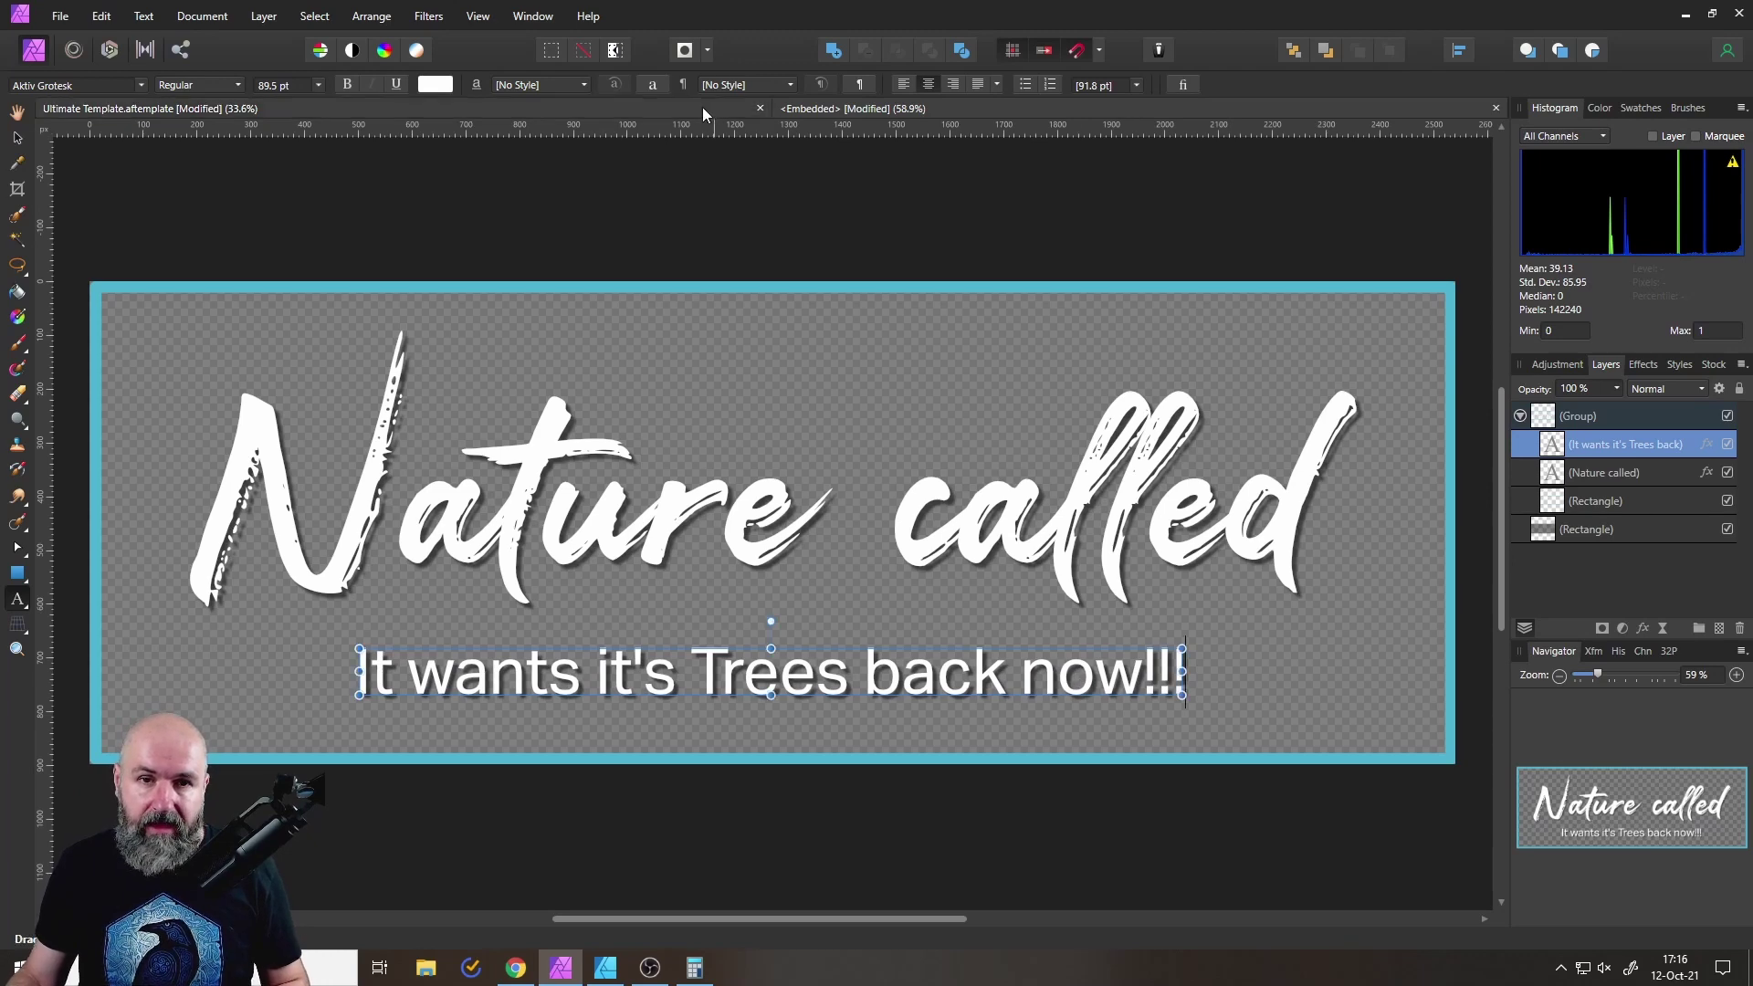
left_click(703, 109)
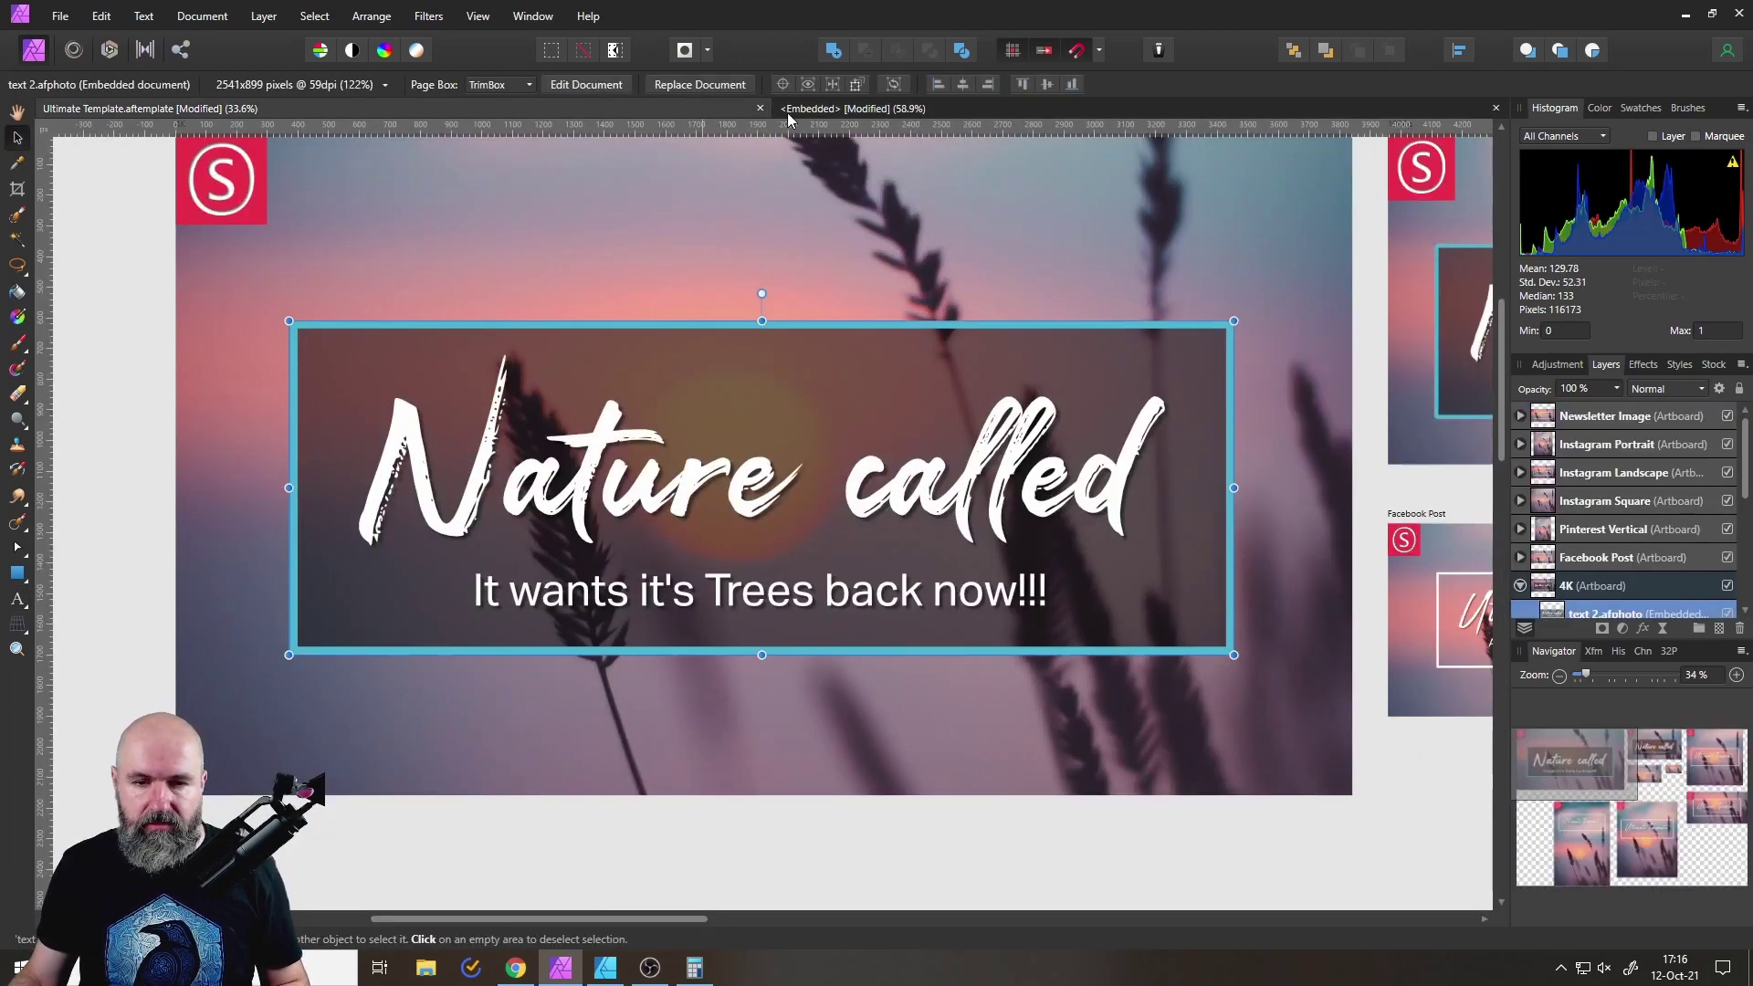
left_click_drag(1330, 360, 441, 491)
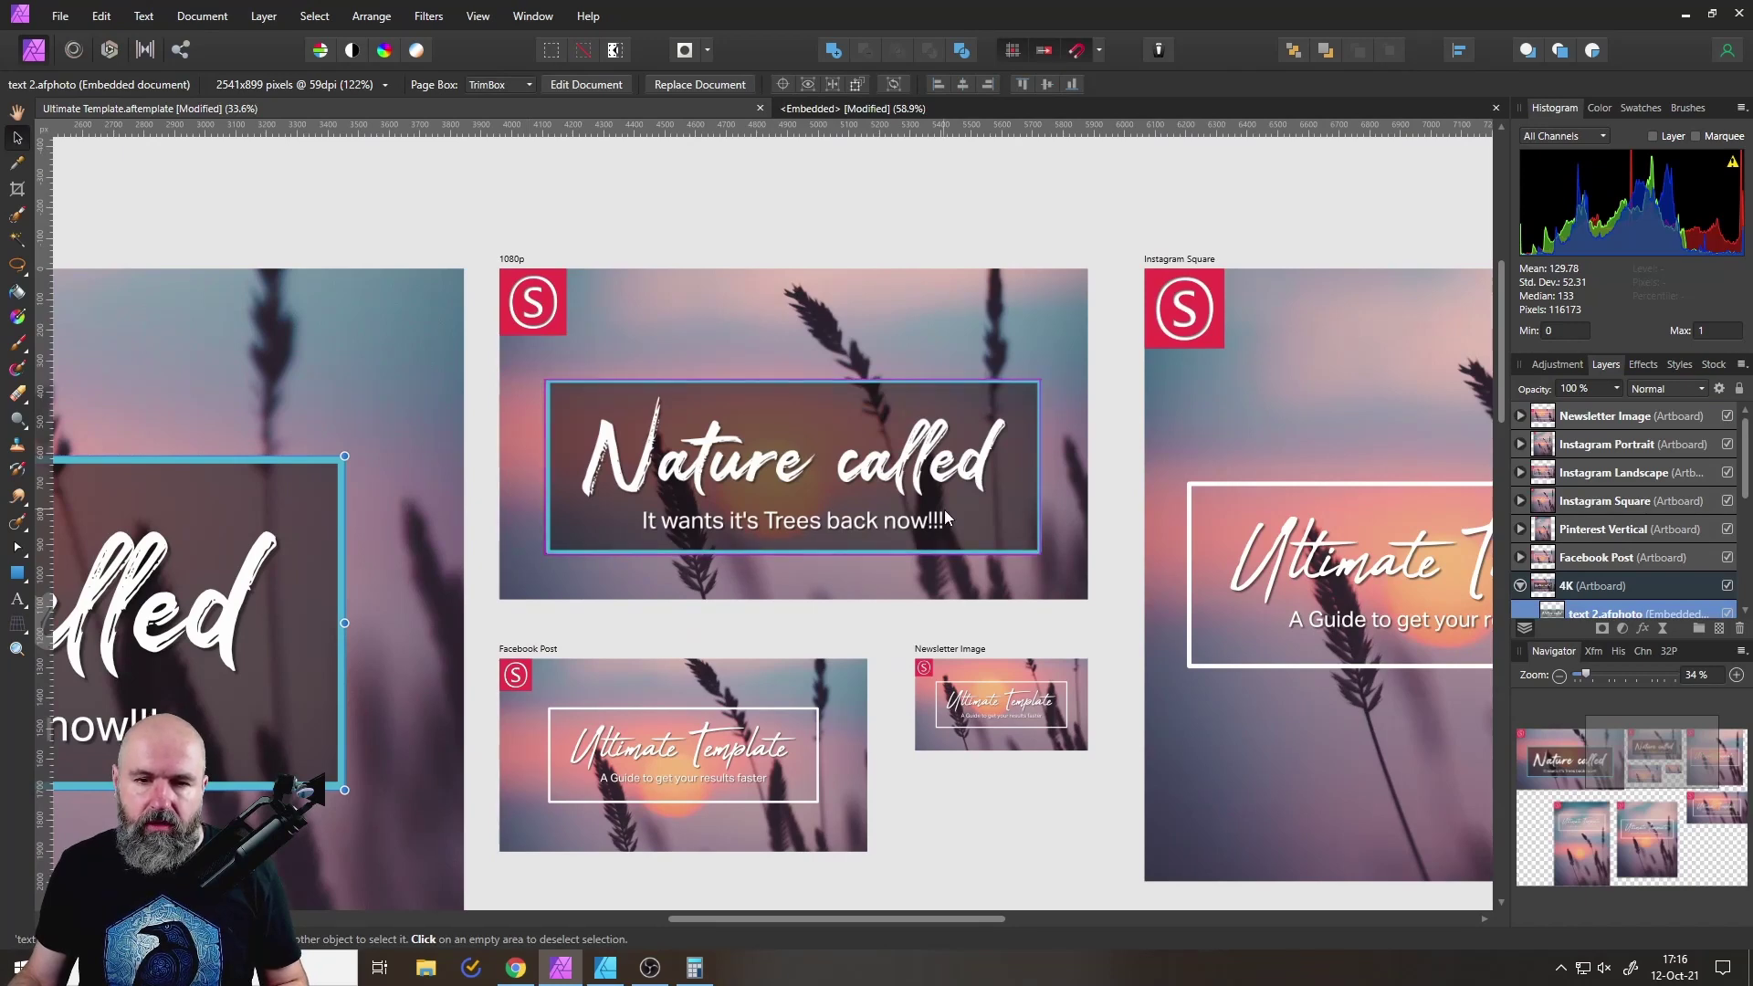
scroll(655, 554, "down", 3)
scroll(833, 494, "down", 1)
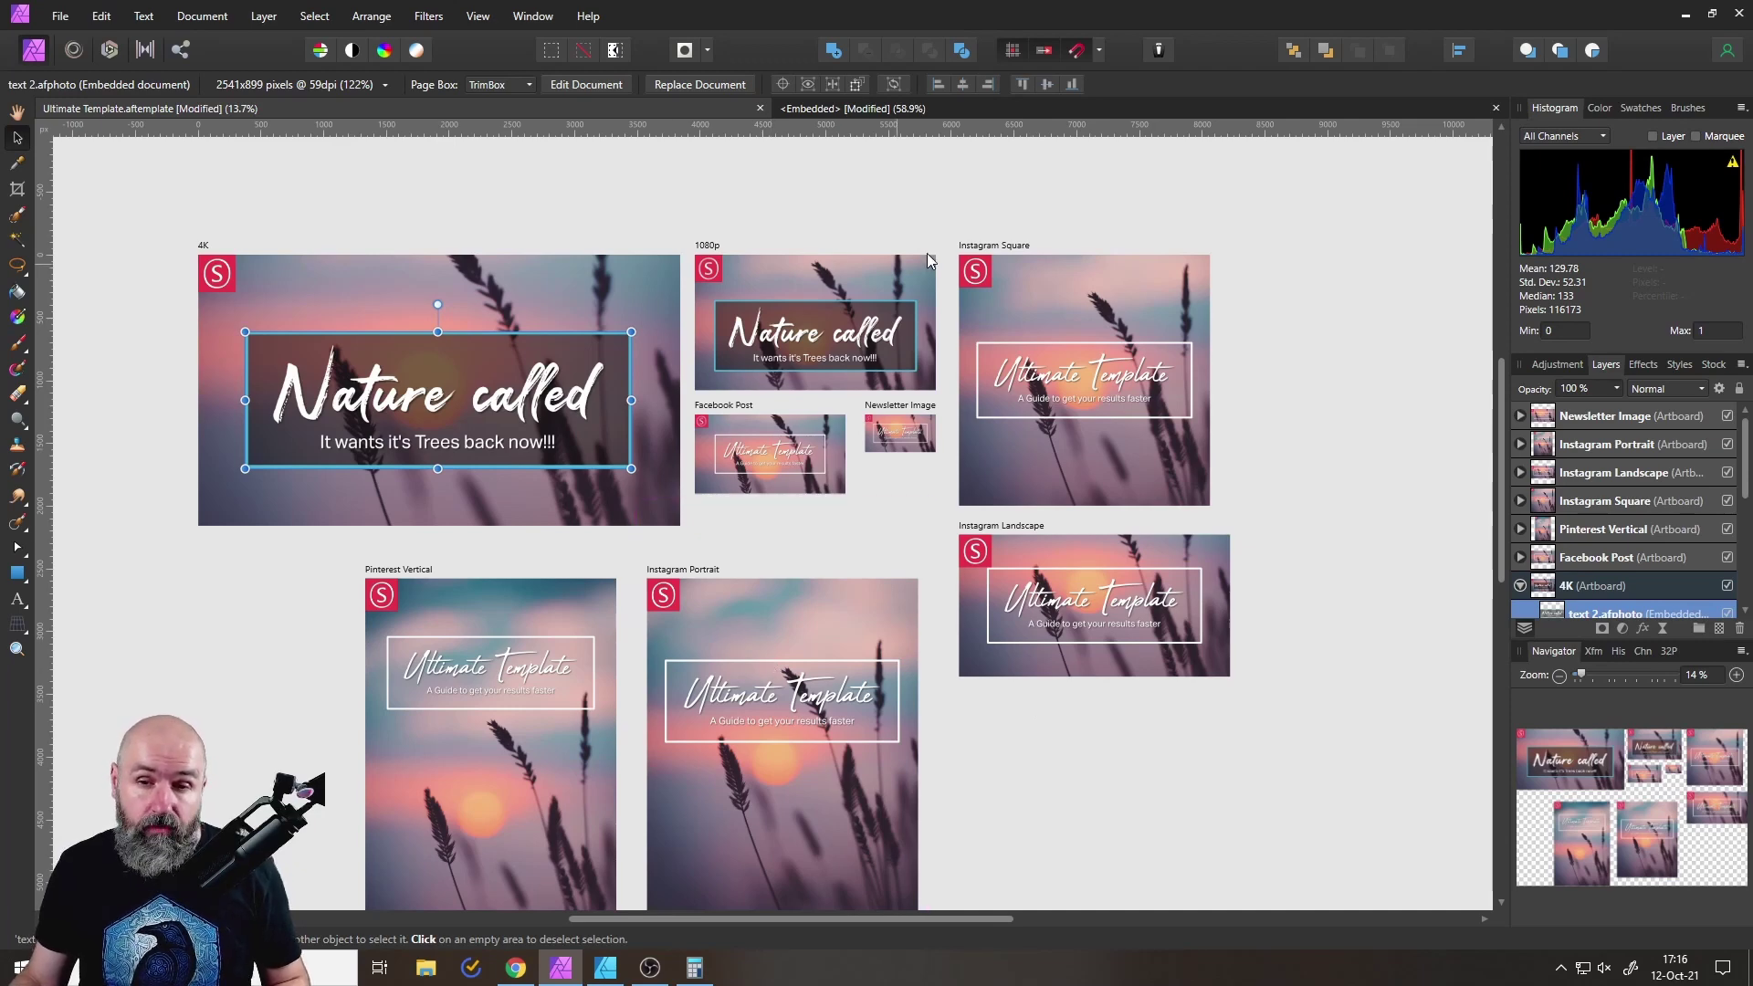
scroll(1222, 559, "down", 1)
scroll(1221, 559, "up", 1)
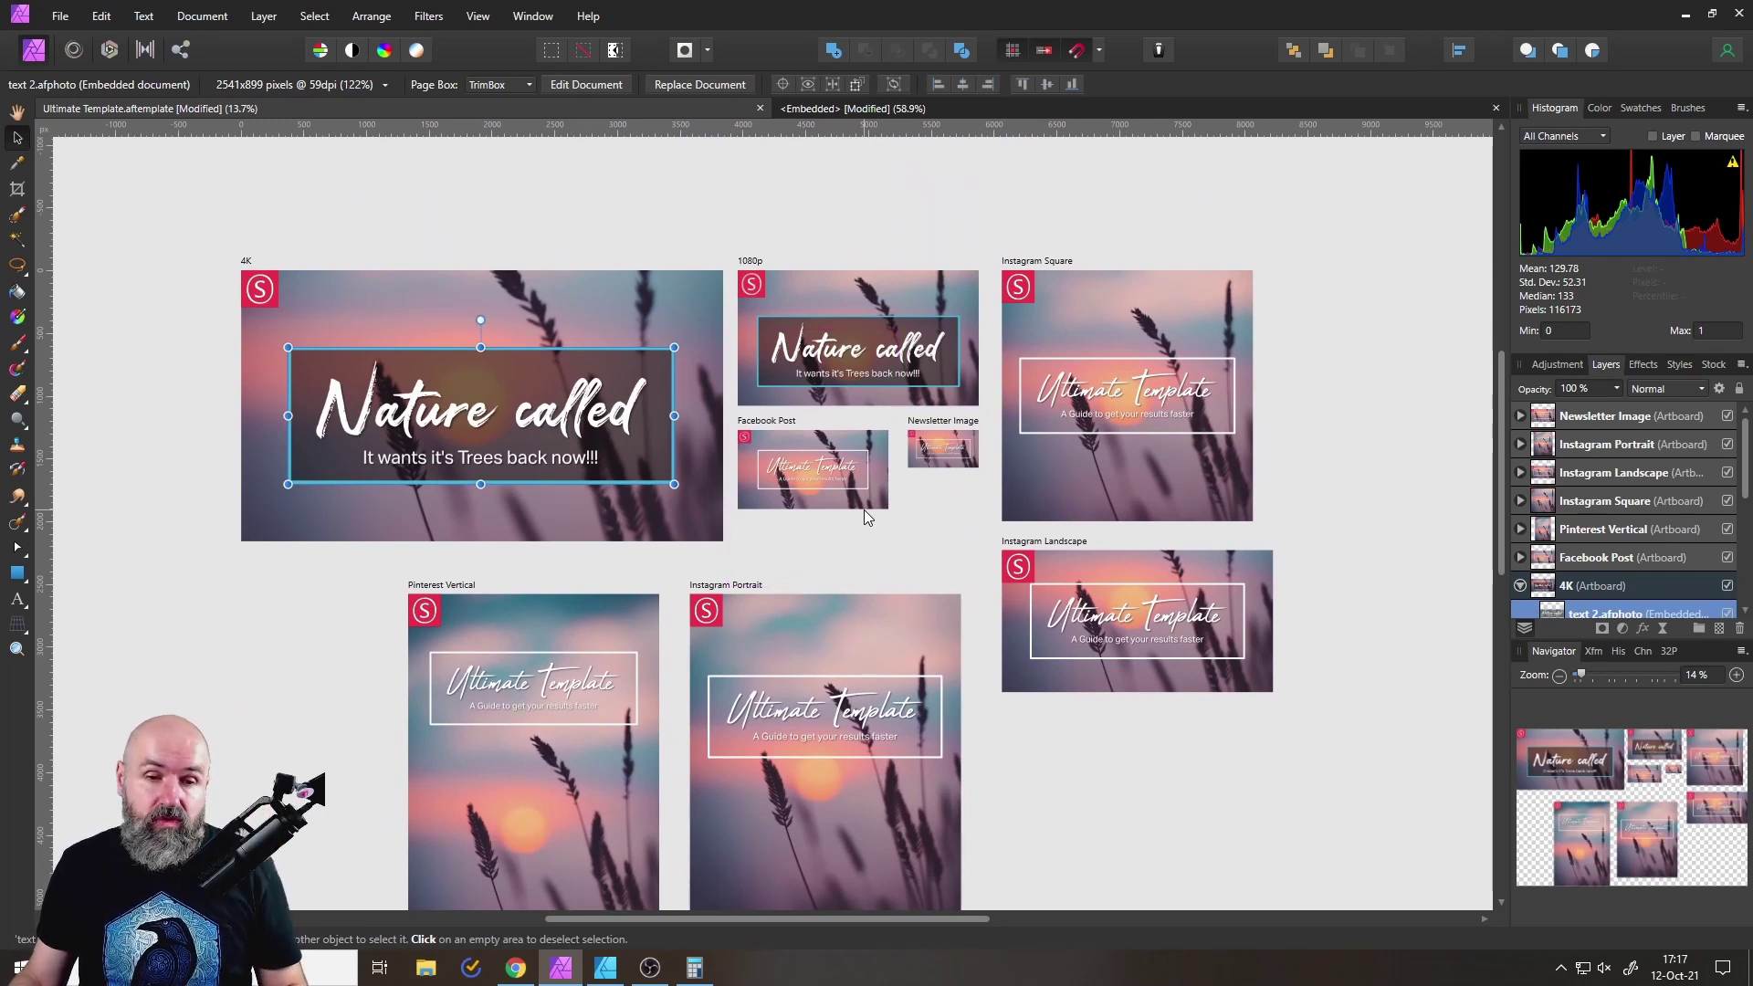
Reopen the embedded document and delete ' now!!!' from the end of the subtitle.
left_click(934, 108)
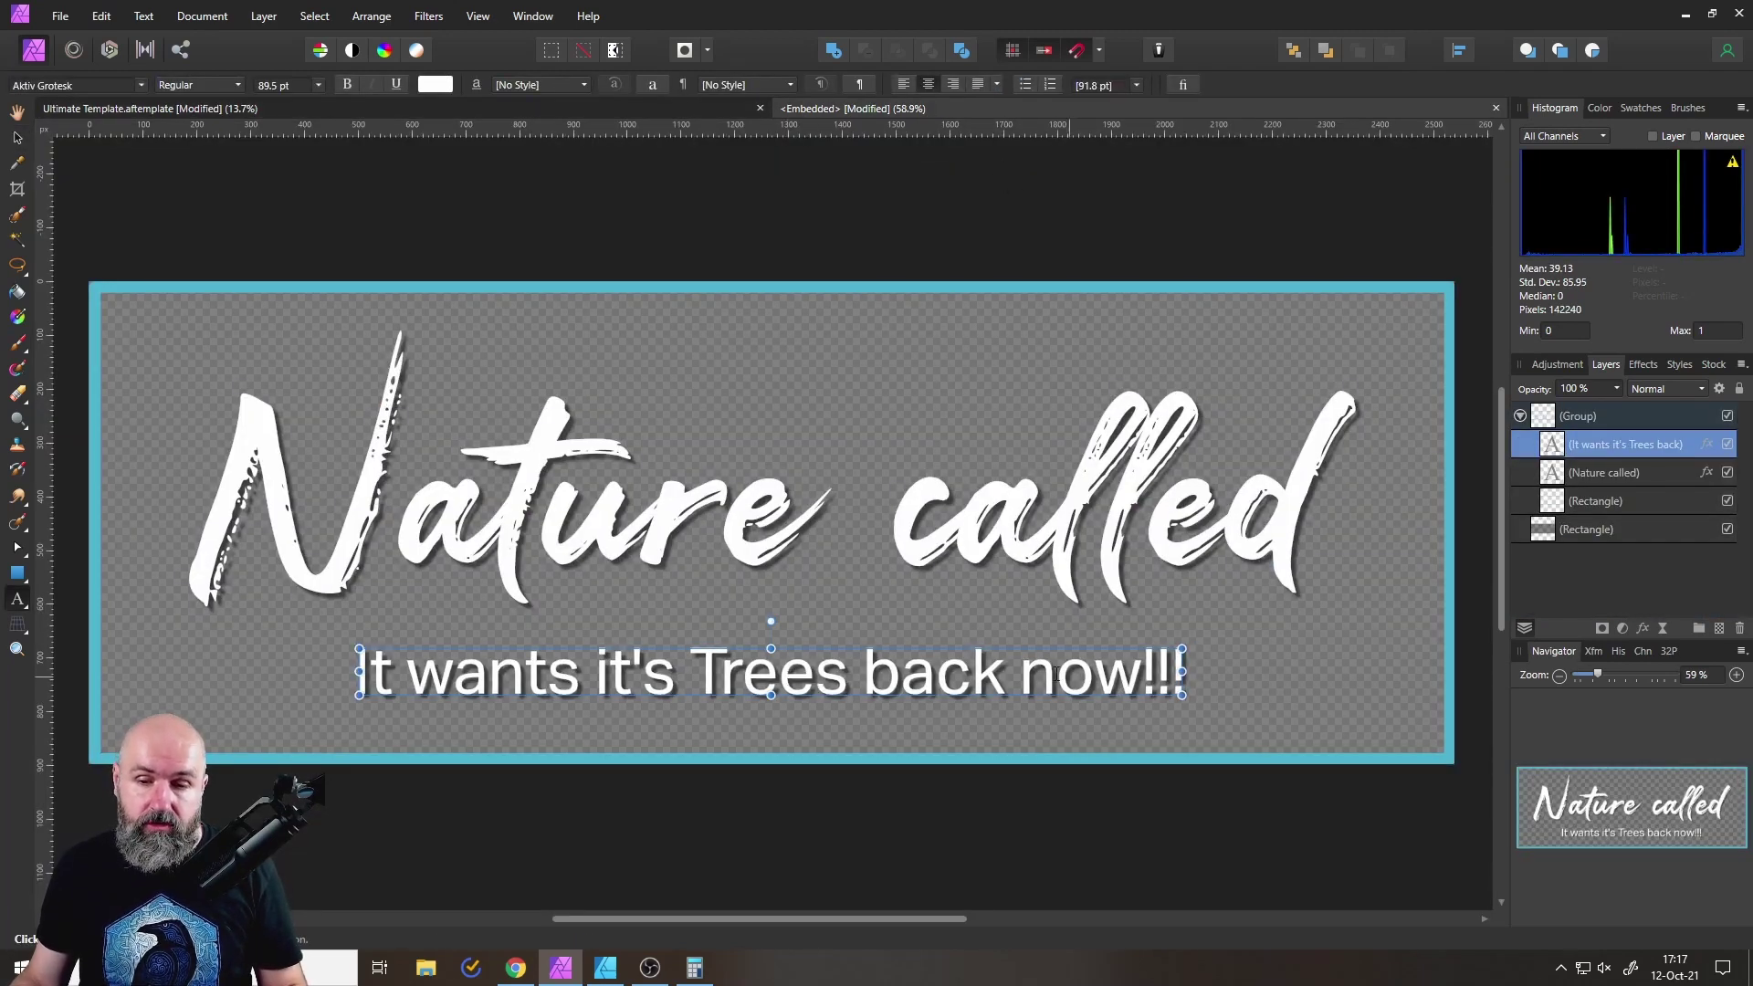
left_click(16, 137)
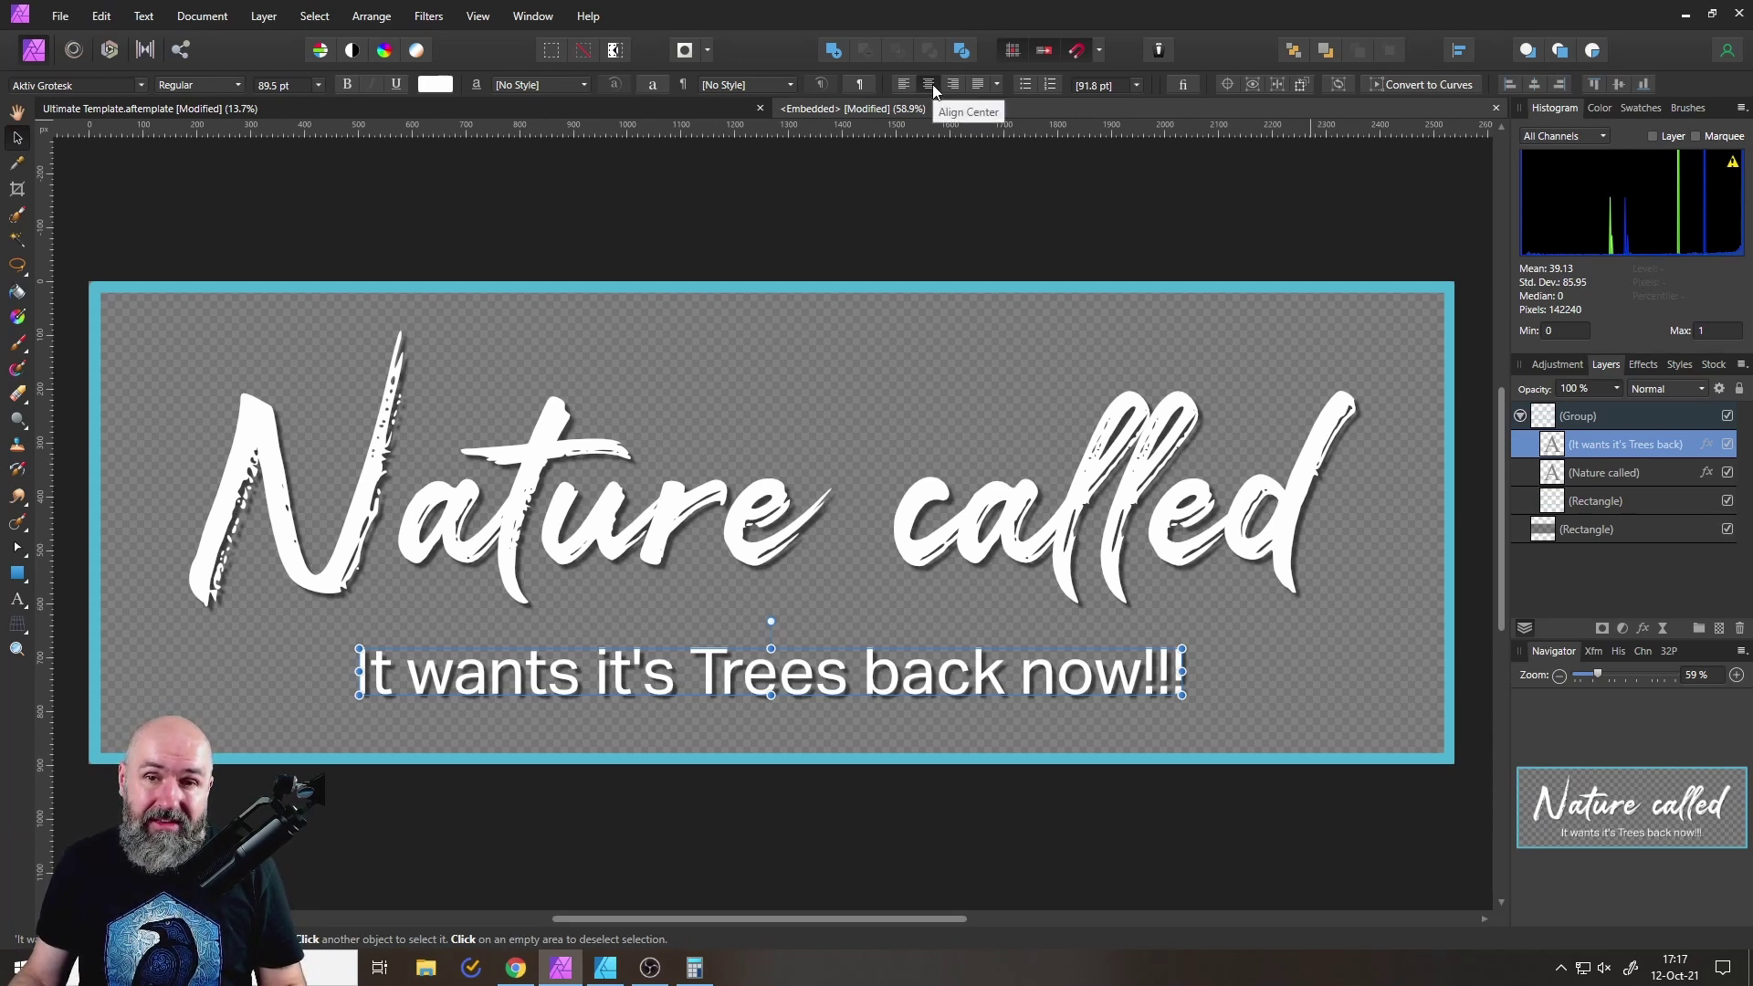
double_click(1021, 680)
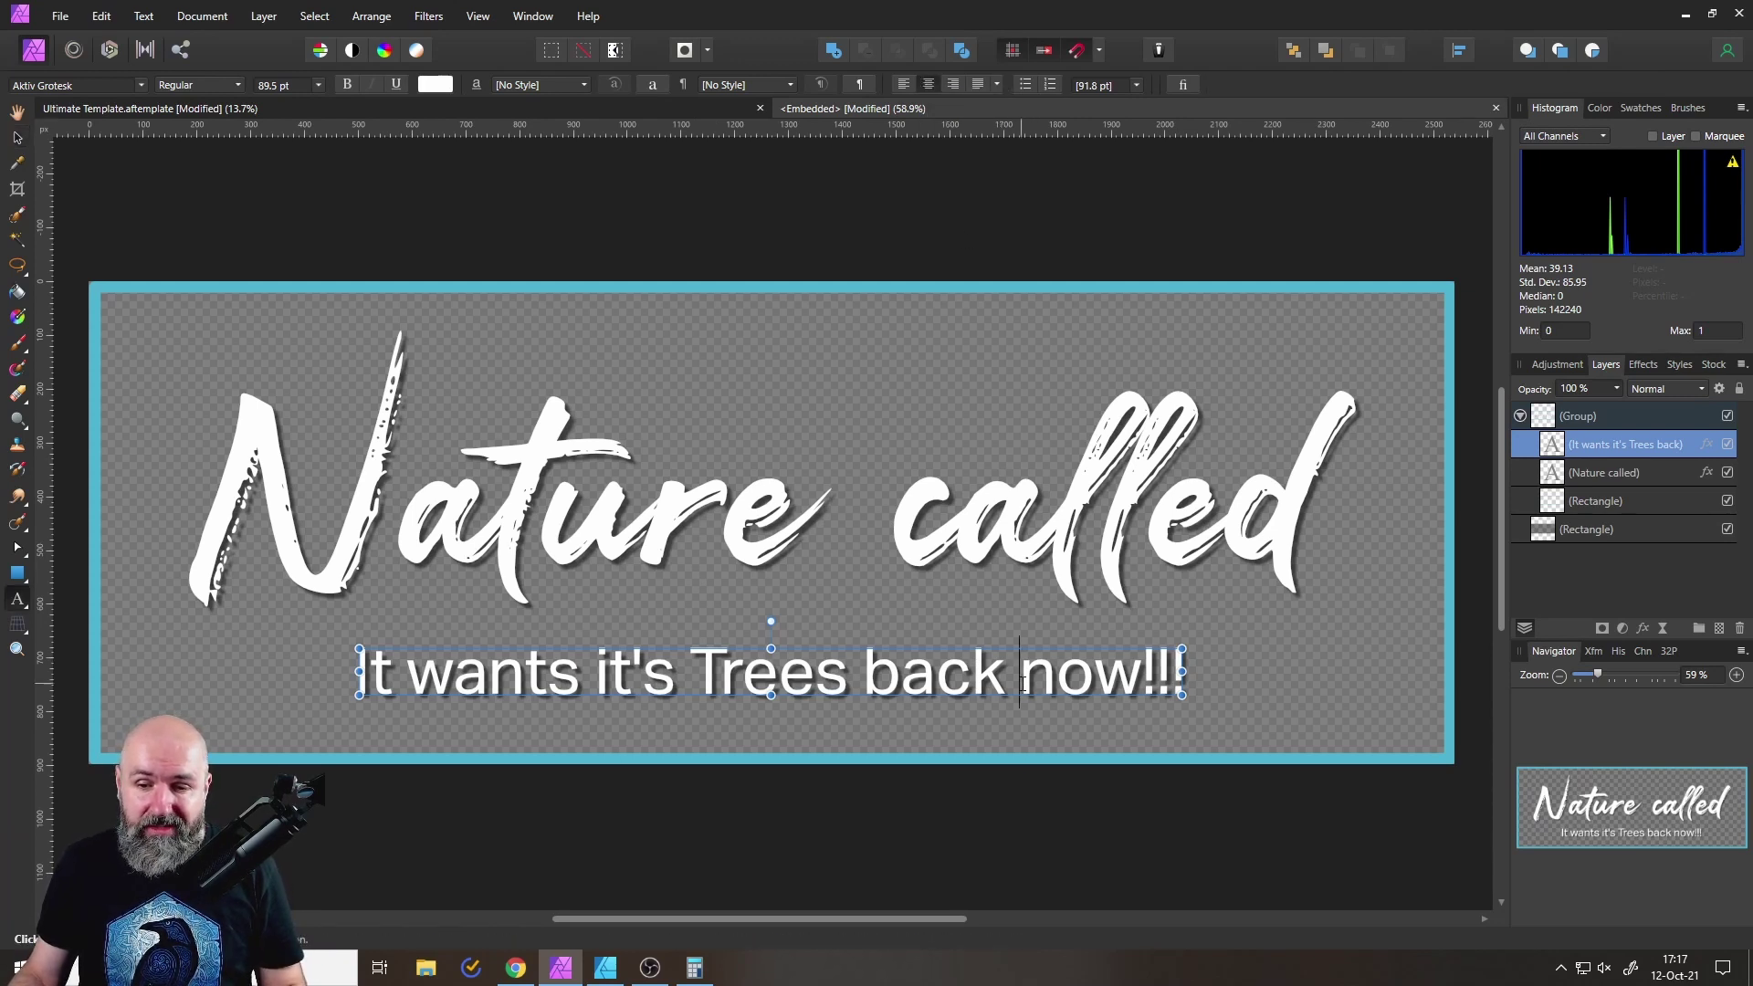
left_click_drag(1023, 680, 1182, 673)
key("BackSpace")
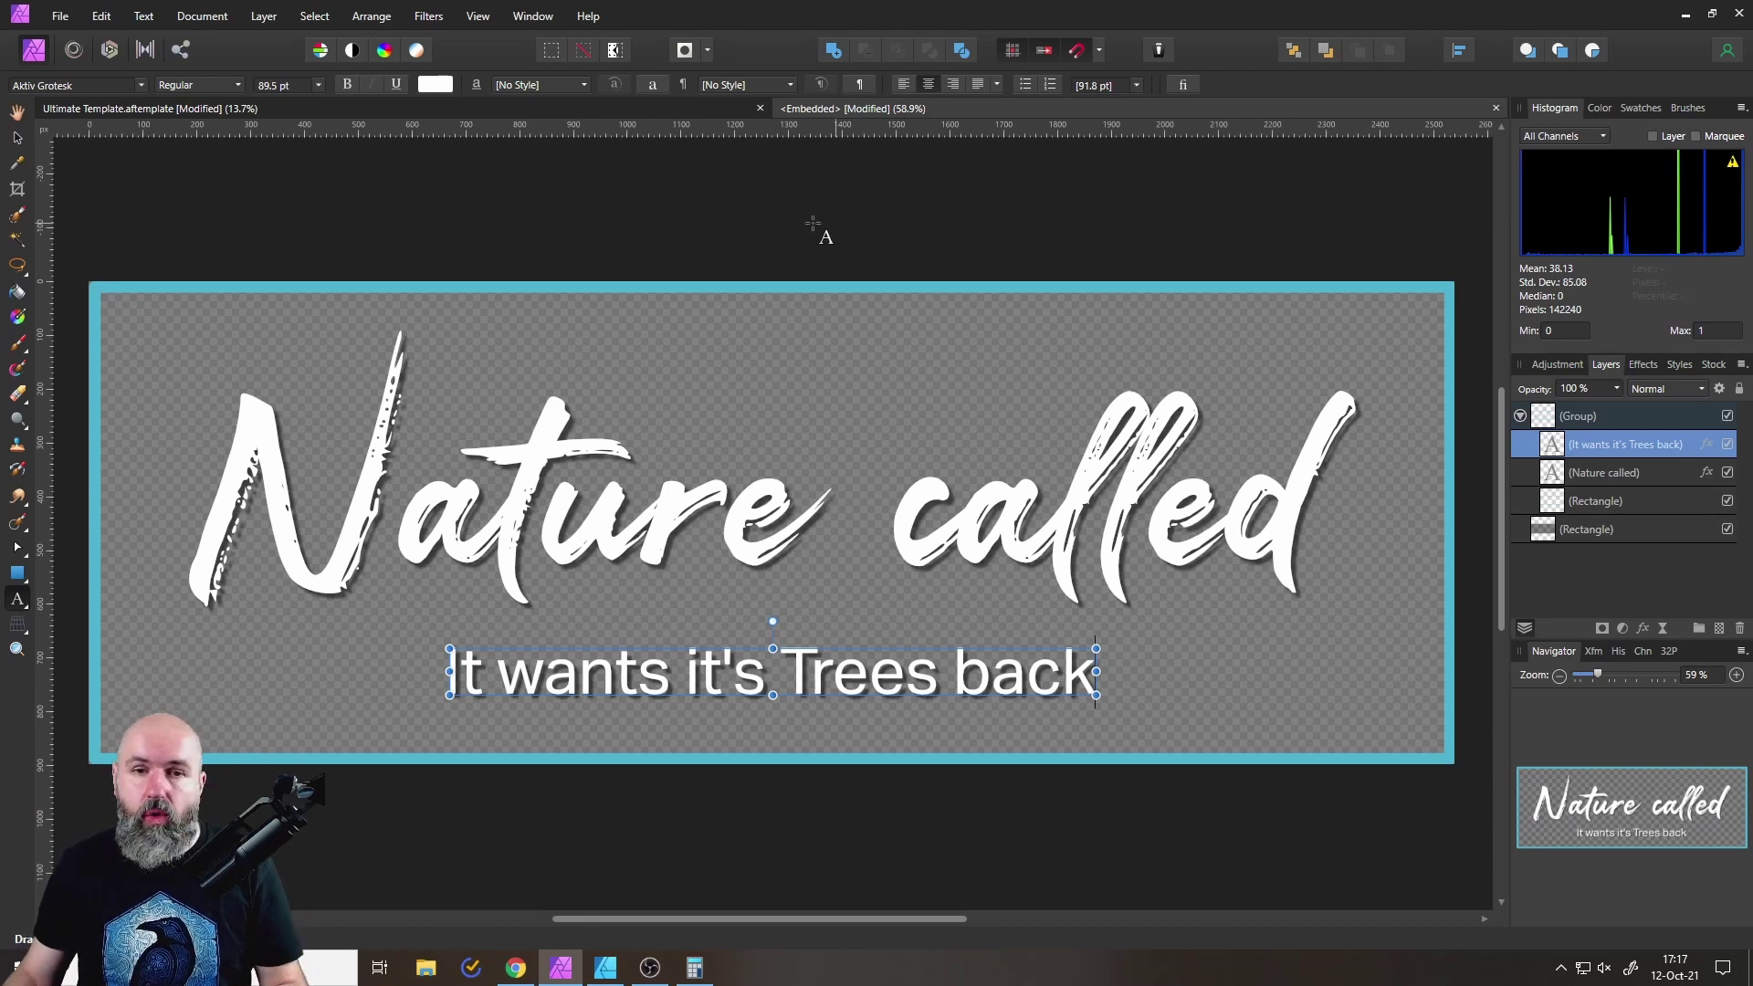
Switch to the Ultimate Template.aftemplate tab to see both artboards' subtitles updated.
left_click(709, 106)
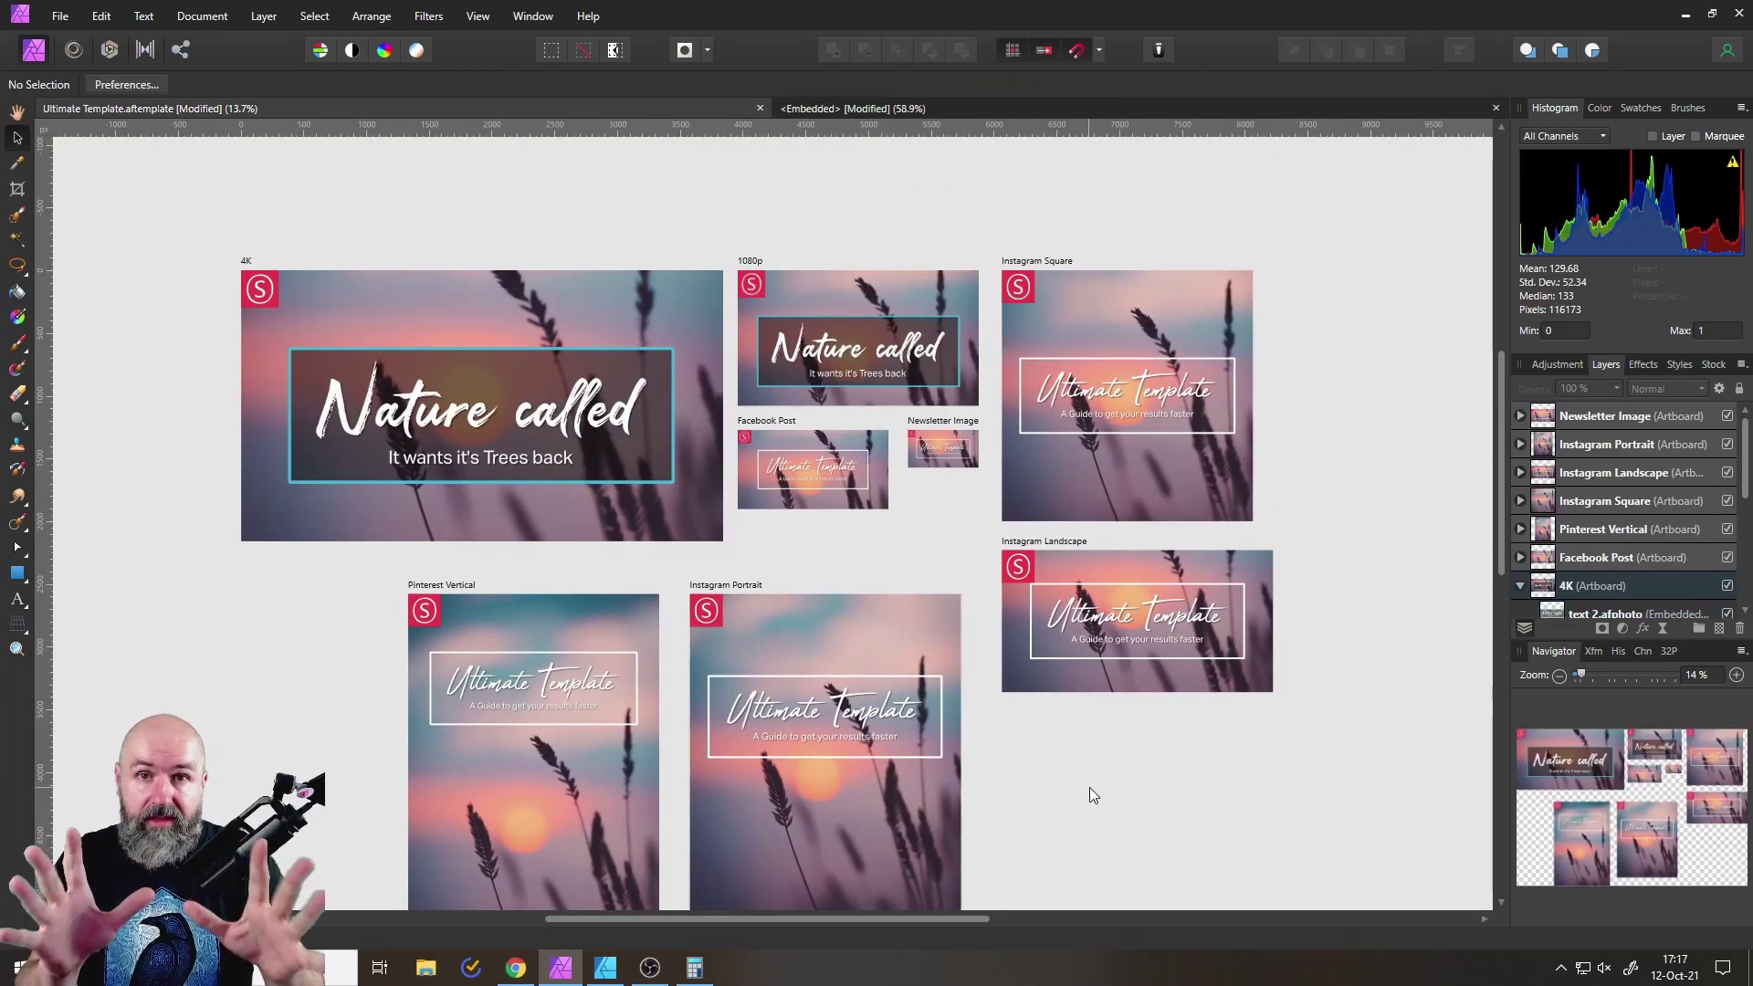